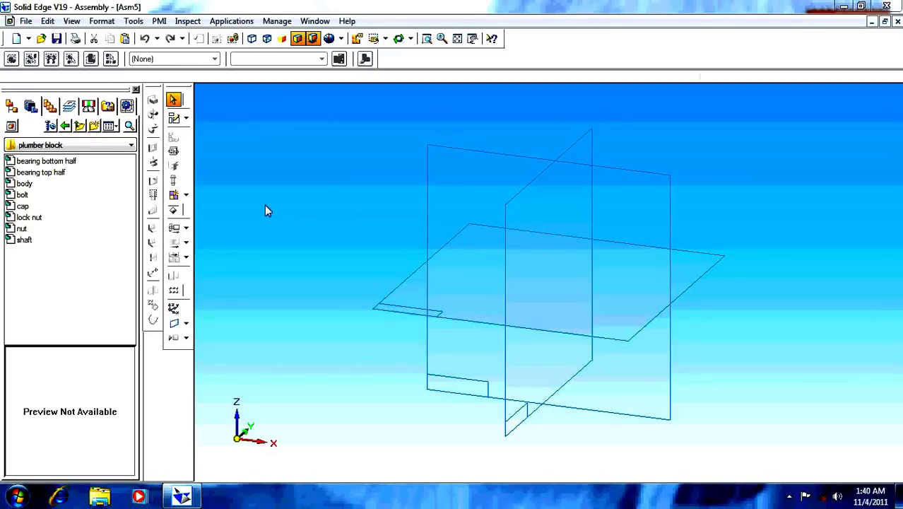
Drag 'body' from the plumber block library into the empty assembly as its first component.
{"action": "left_click", "coordinate": [24, 182]}
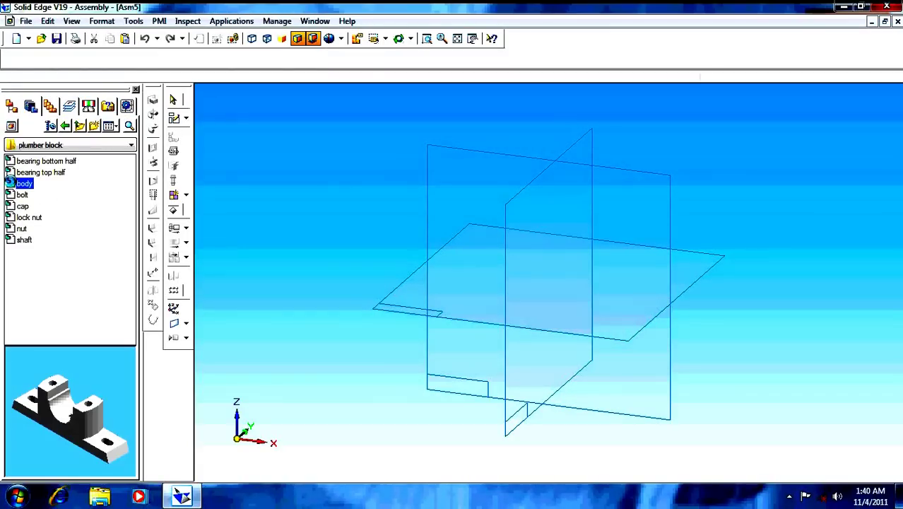
{"action": "left_click_drag", "start_coordinate": [24, 183], "coordinate": [371, 191]}
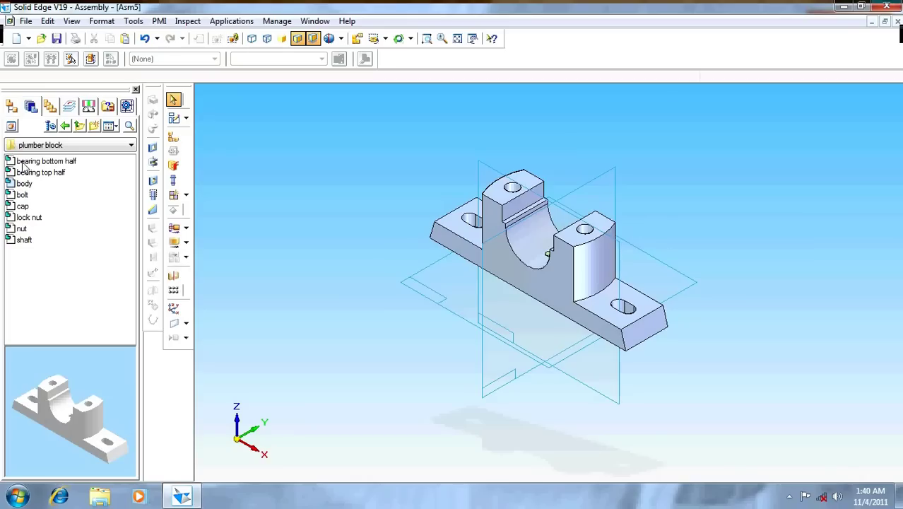
Bring in the bearing bottom half and axially align its cylinder with the body's bore.
{"action": "left_click_drag", "start_coordinate": [32, 161], "coordinate": [328, 238]}
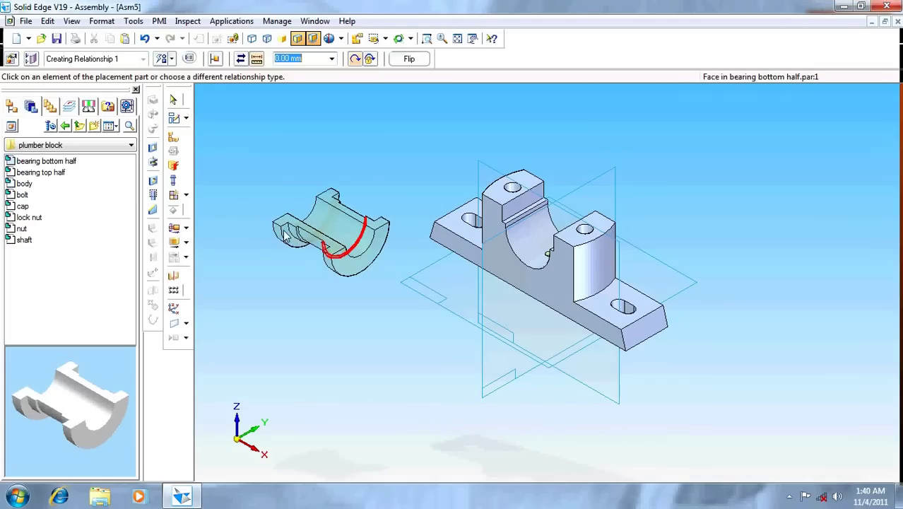
{"action": "left_click", "coordinate": [216, 60]}
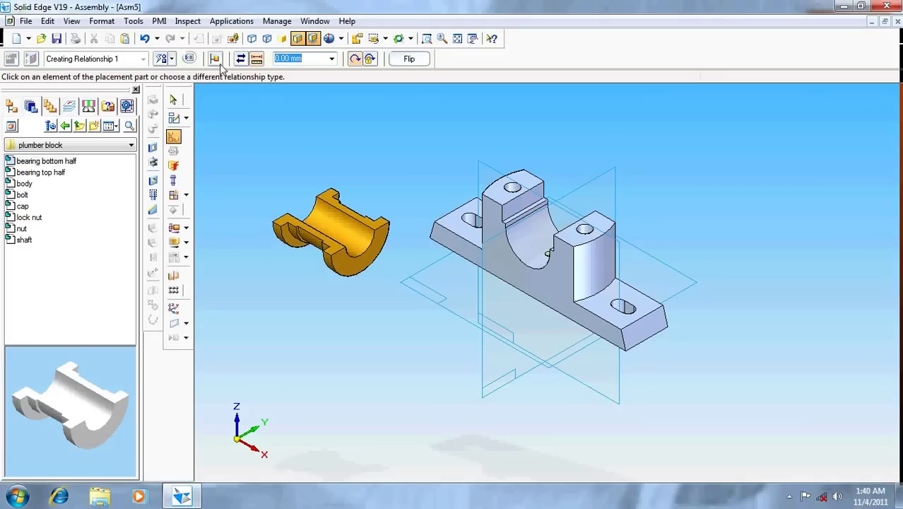
{"action": "left_click", "coordinate": [171, 59]}
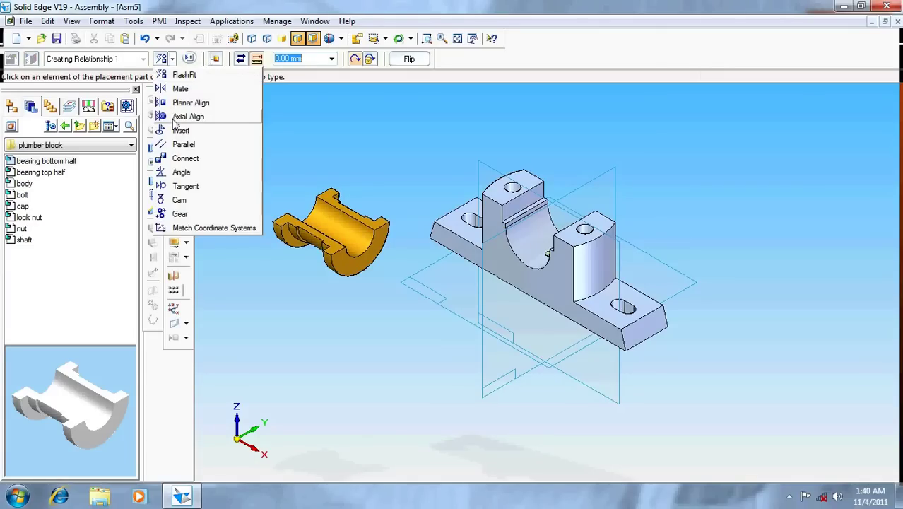
{"action": "left_click", "coordinate": [178, 116]}
{"action": "left_click", "coordinate": [325, 223]}
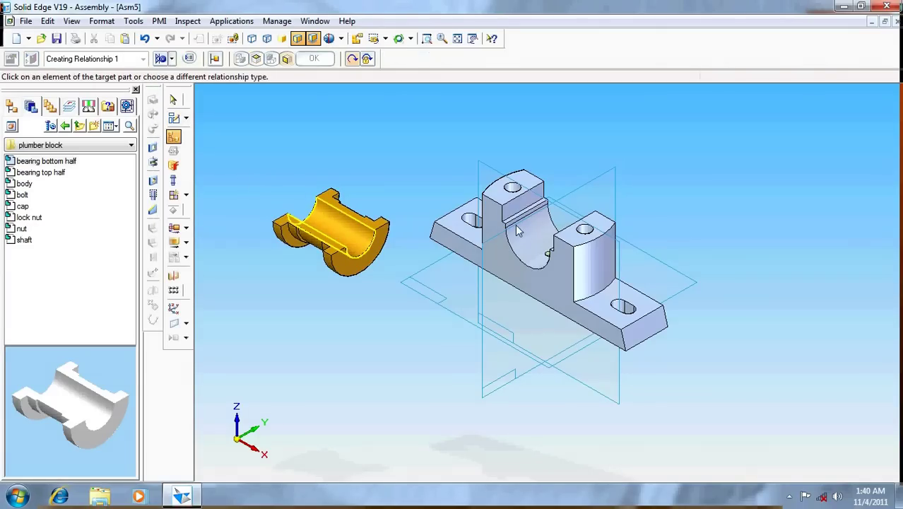
{"action": "left_click", "coordinate": [510, 243]}
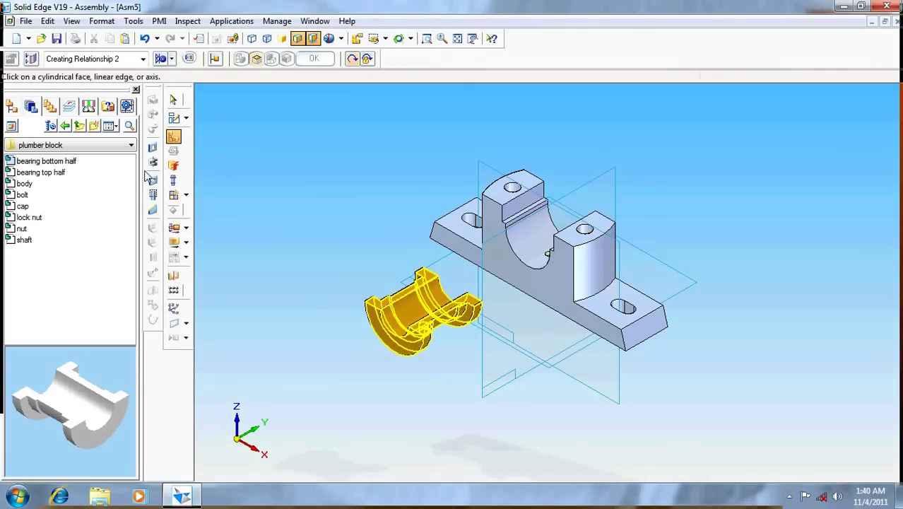
Mate a face of the bearing bottom half to the matching body face.
{"action": "left_click", "coordinate": [171, 59]}
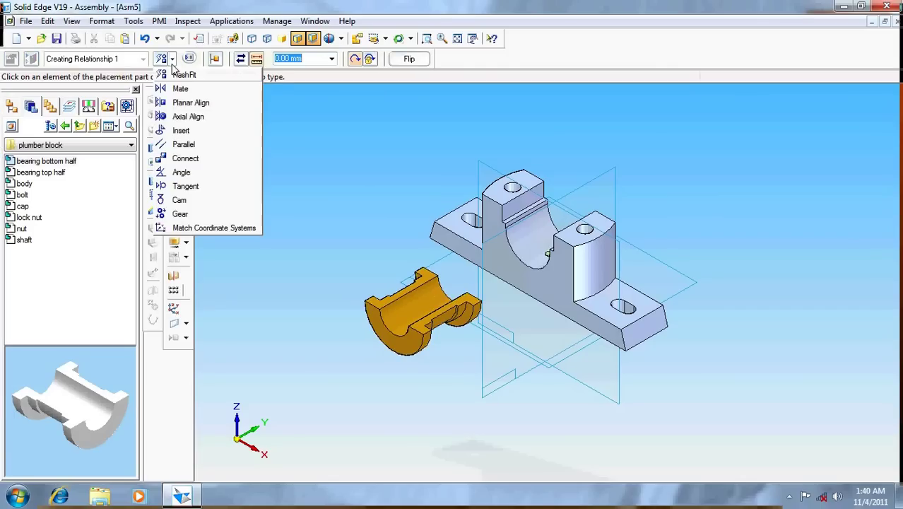
{"action": "left_click", "coordinate": [171, 89]}
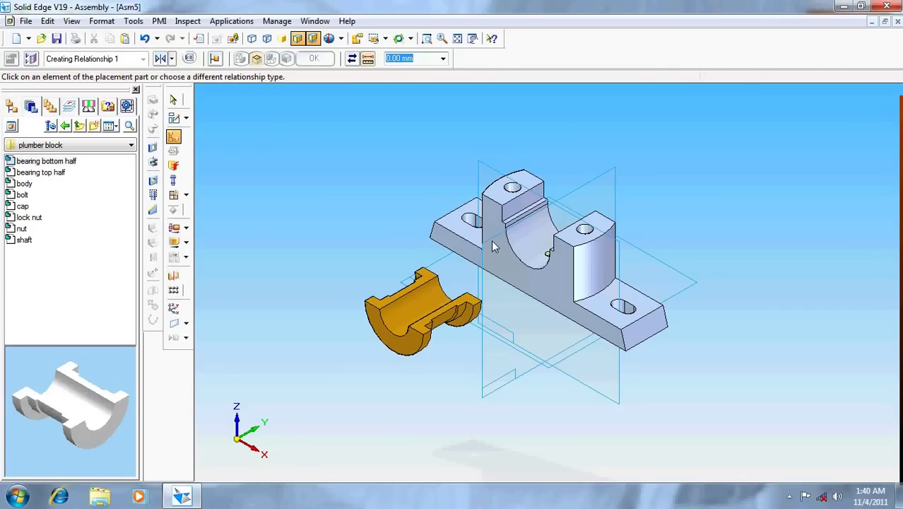
{"action": "left_click", "coordinate": [494, 245]}
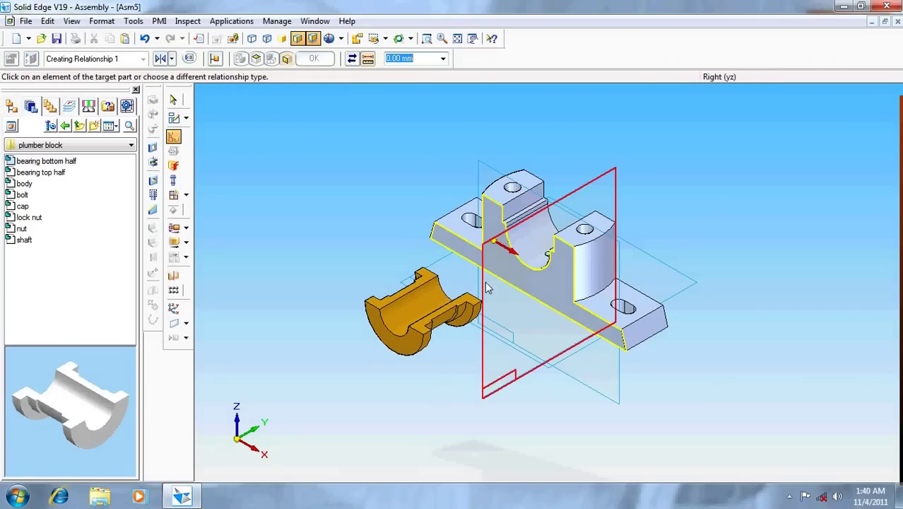
{"action": "left_click", "coordinate": [432, 339]}
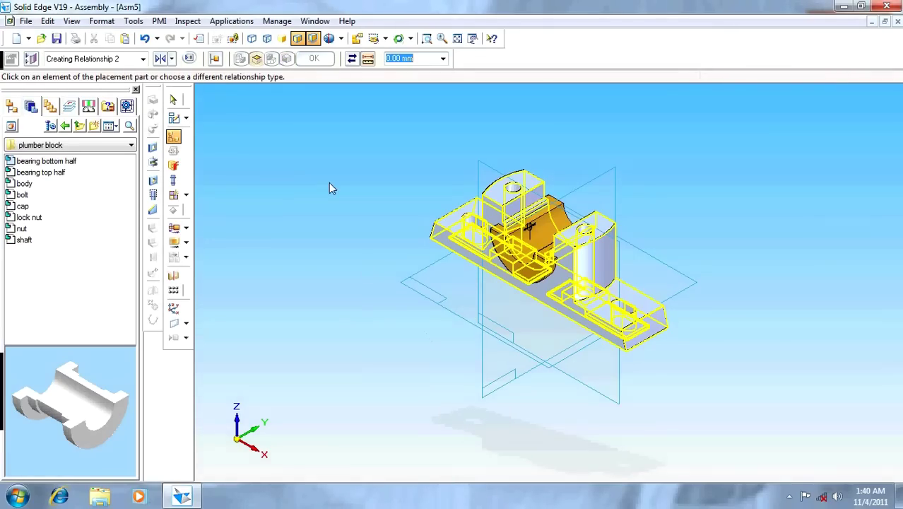
In PathFinder, lock rotation on bearing bottom half's axial relationship to body.par:1.
{"action": "key", "text": "Escape"}
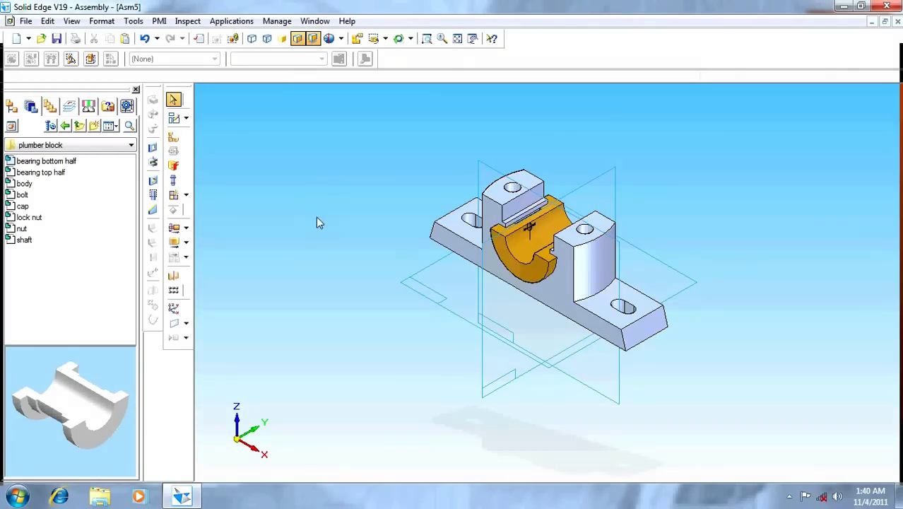
{"action": "left_click", "coordinate": [11, 106]}
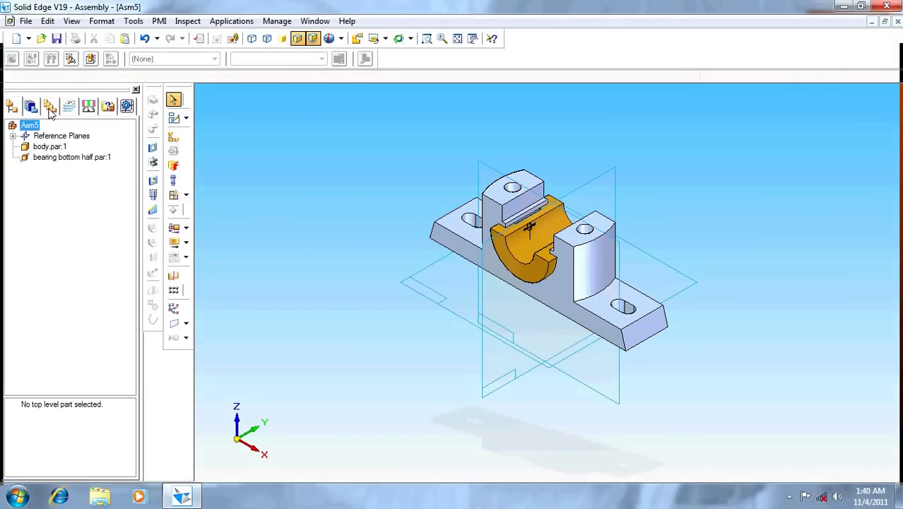
{"action": "left_click", "coordinate": [58, 159]}
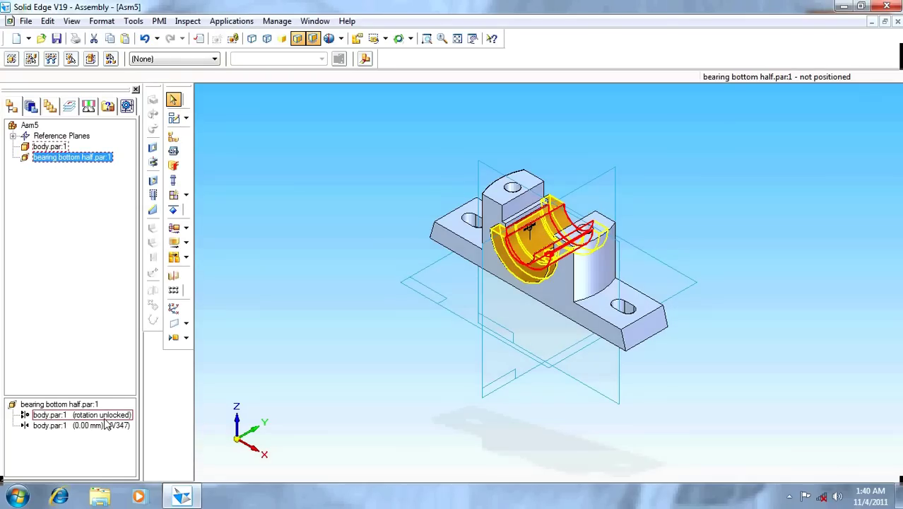
{"action": "left_click", "coordinate": [103, 417]}
{"action": "left_click", "coordinate": [453, 60]}
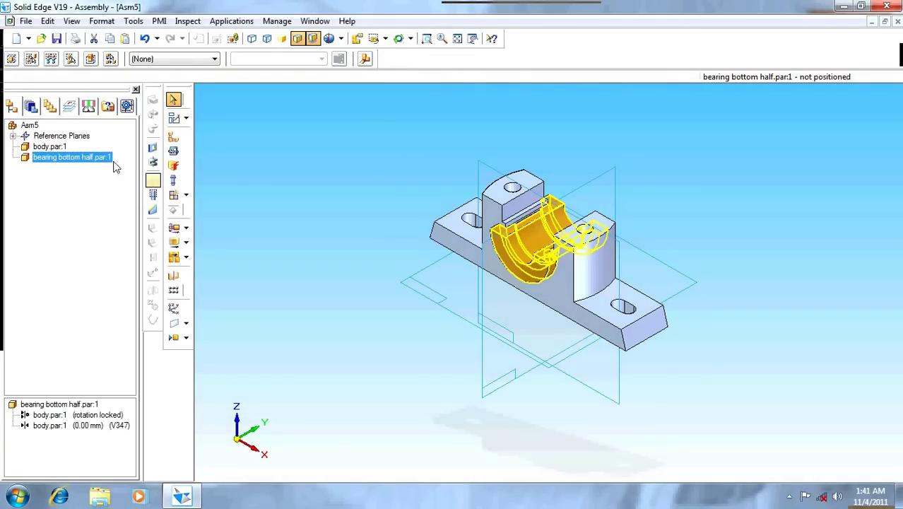
Drag in the bearing top half and axially align its cylinder with the bearing bore.
{"action": "left_click", "coordinate": [32, 107]}
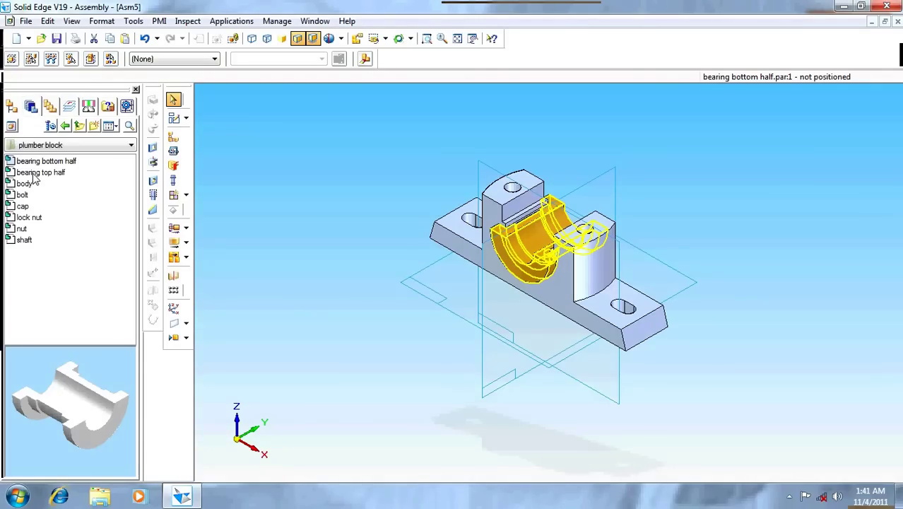
{"action": "left_click_drag", "start_coordinate": [33, 178], "coordinate": [268, 240]}
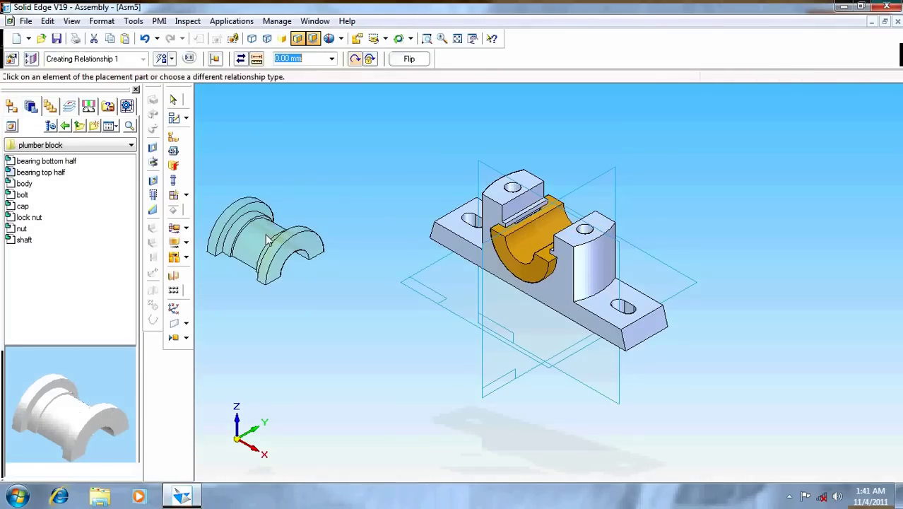
{"action": "key", "text": "Escape"}
{"action": "left_click", "coordinate": [173, 137]}
{"action": "left_click", "coordinate": [171, 58]}
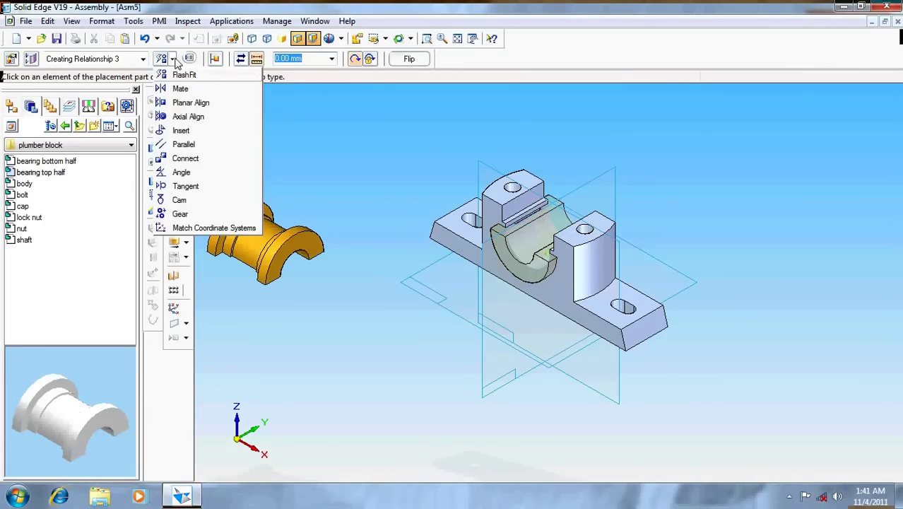
{"action": "left_click", "coordinate": [182, 115]}
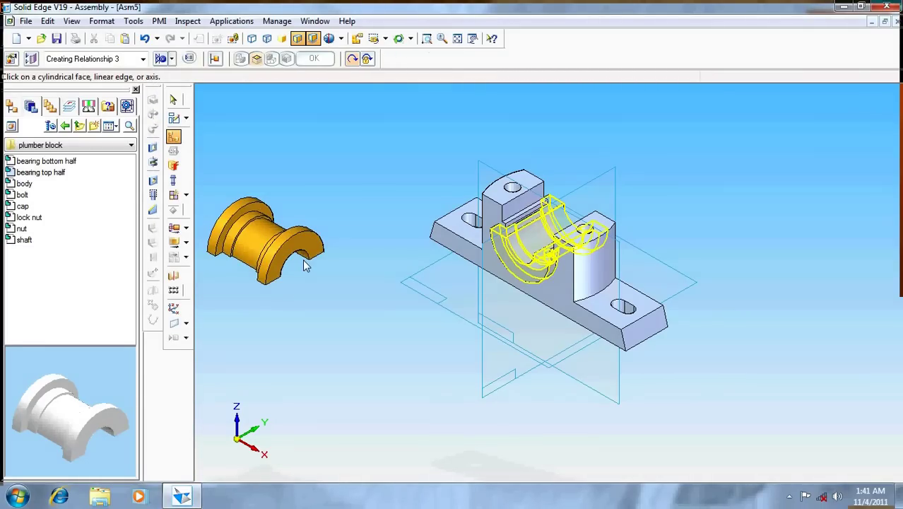
{"action": "left_click", "coordinate": [304, 262]}
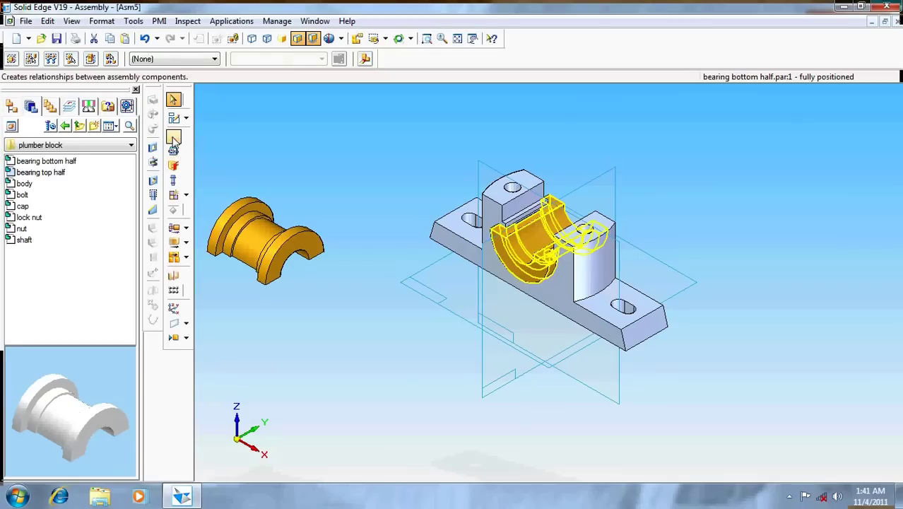
{"action": "left_click", "coordinate": [170, 59]}
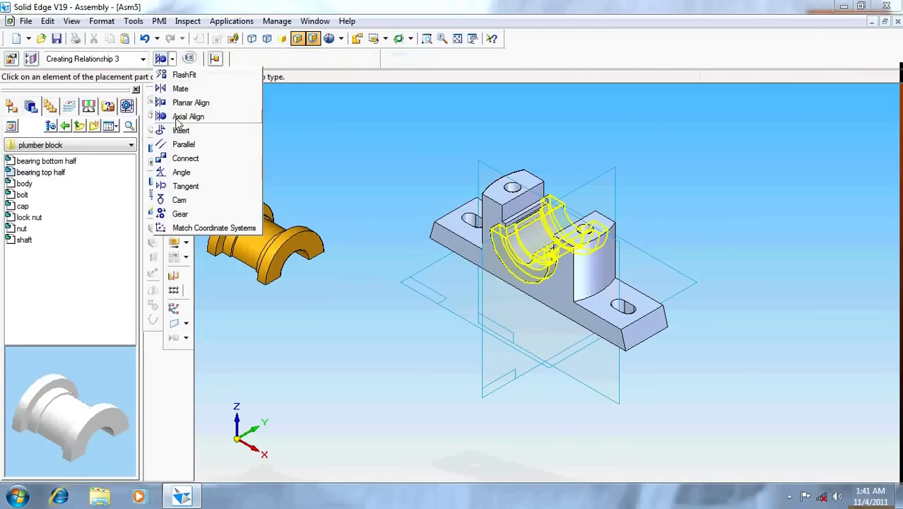
{"action": "left_click", "coordinate": [181, 116]}
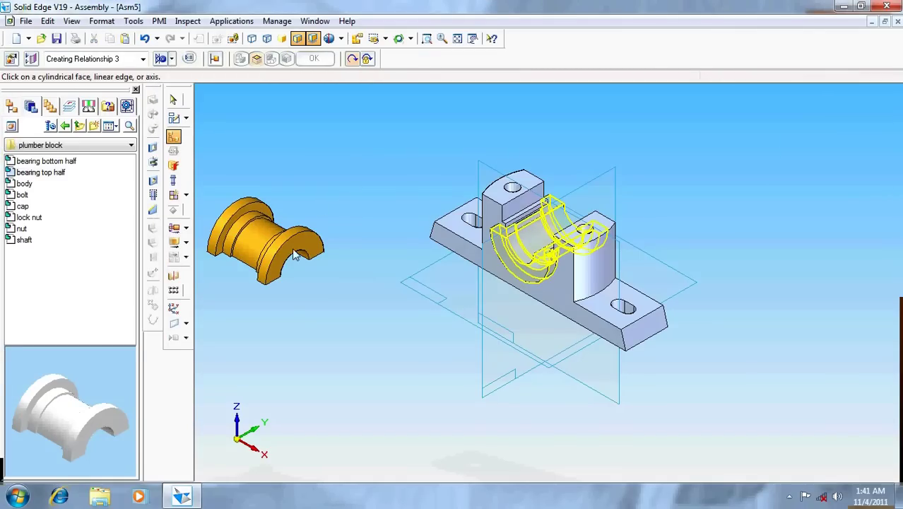
{"action": "left_click", "coordinate": [543, 230]}
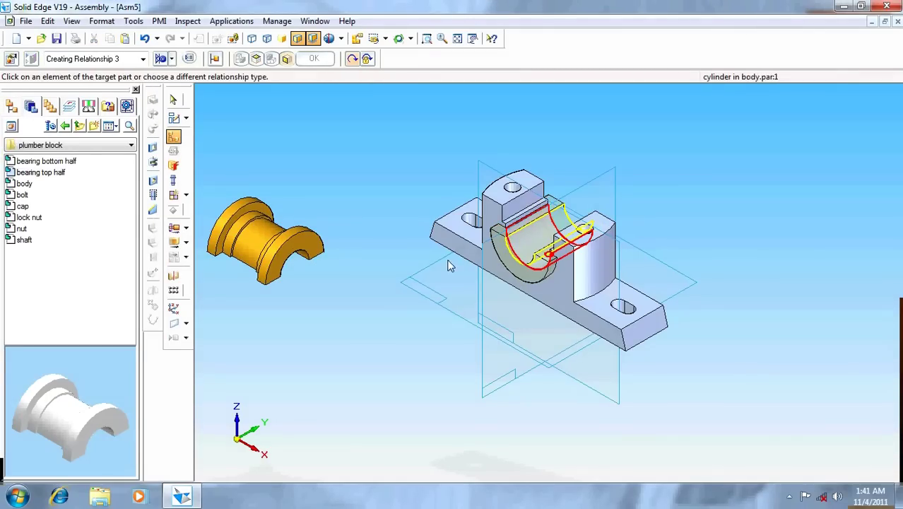
{"action": "left_click", "coordinate": [296, 254]}
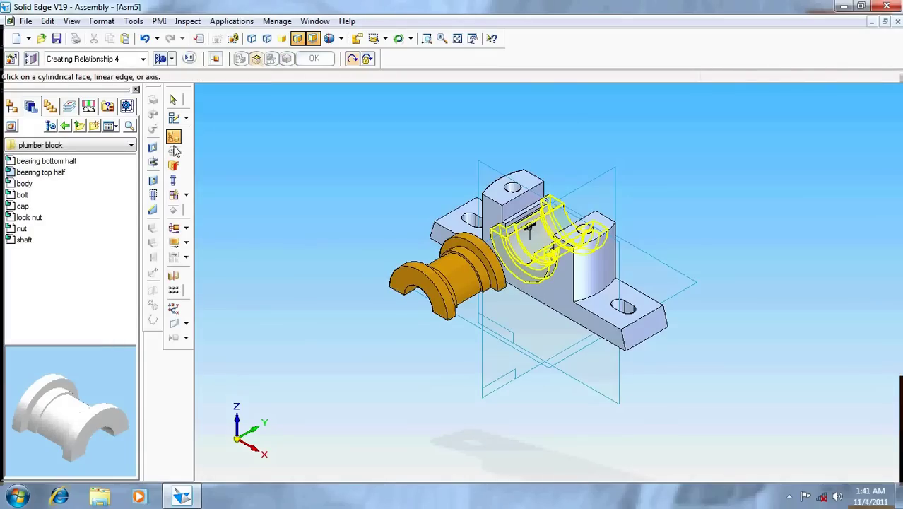
Attempt a Mate relationship for the bearing top half, then end the placement command.
{"action": "left_click", "coordinate": [172, 59]}
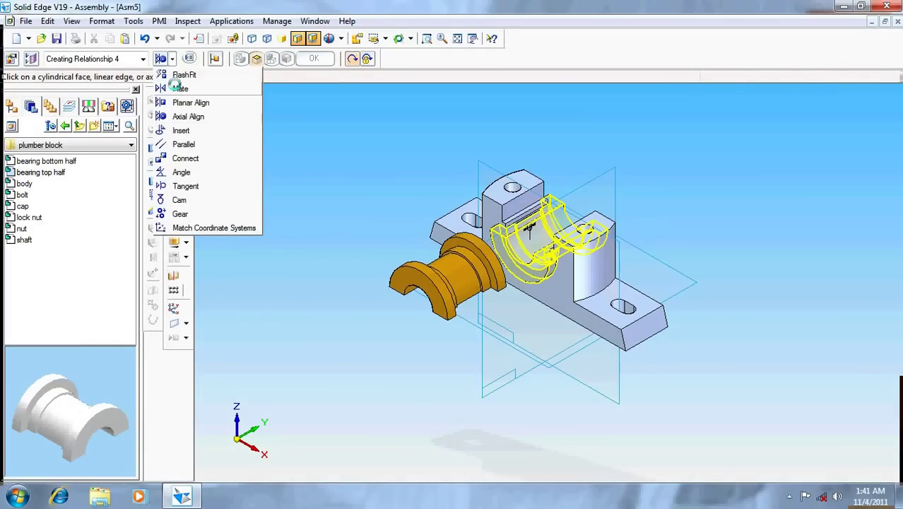
{"action": "left_click", "coordinate": [177, 87]}
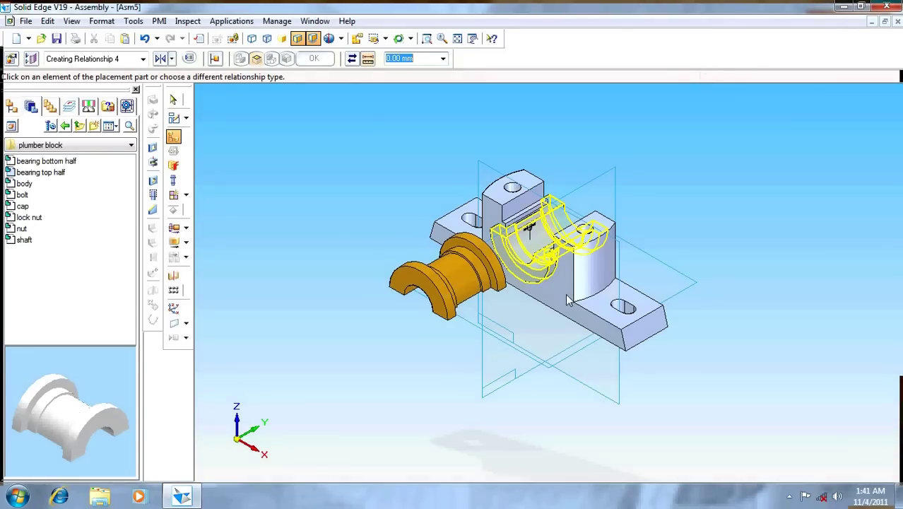
{"action": "left_click", "coordinate": [537, 186]}
{"action": "left_click", "coordinate": [472, 225]}
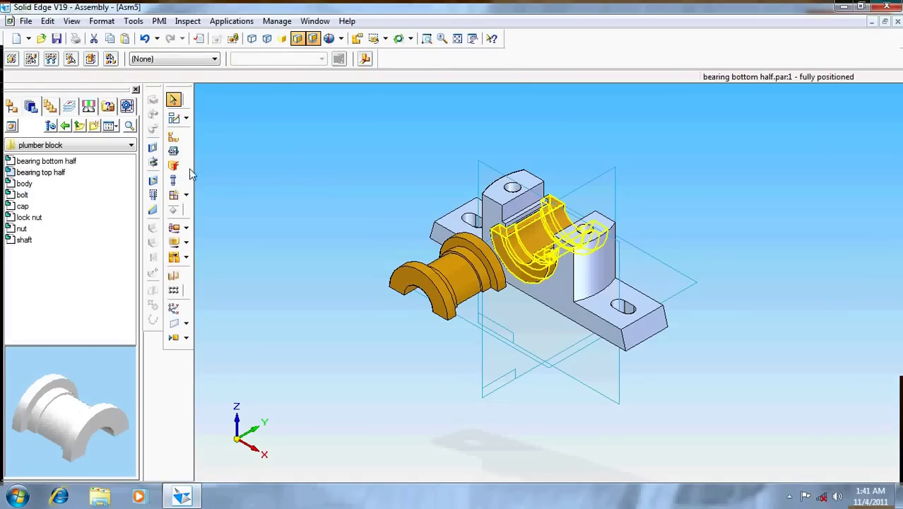
{"action": "left_click", "coordinate": [173, 135]}
{"action": "left_click", "coordinate": [173, 61]}
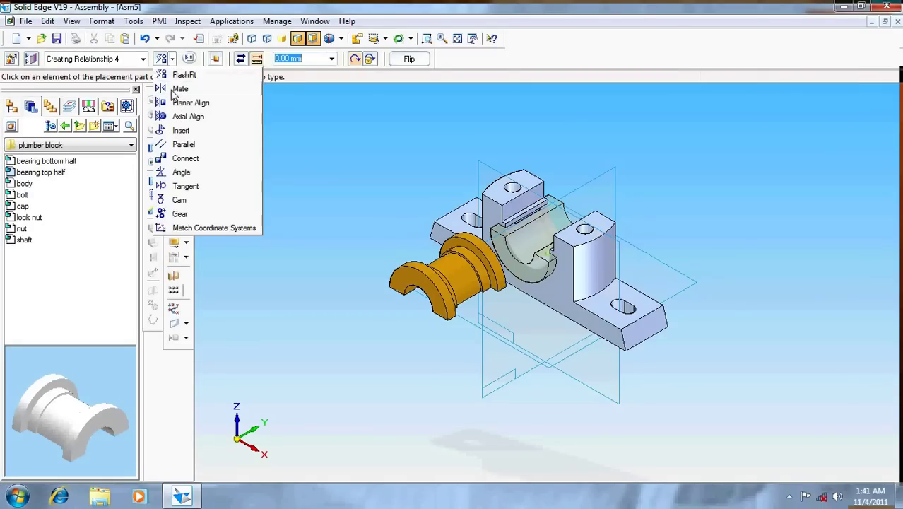
{"action": "left_click", "coordinate": [175, 86]}
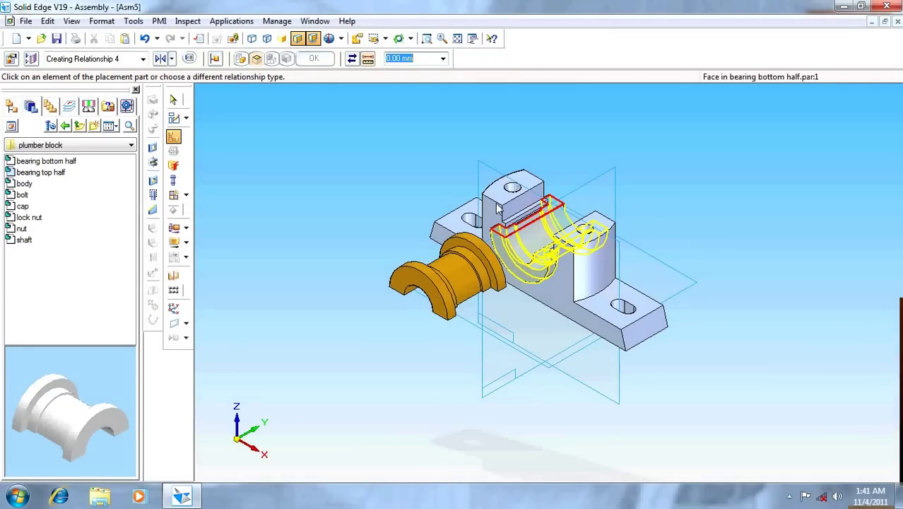
{"action": "left_click", "coordinate": [173, 101]}
Mate the bearing top half's face to the body face, seating it over the bottom half.
{"action": "left_click", "coordinate": [14, 108]}
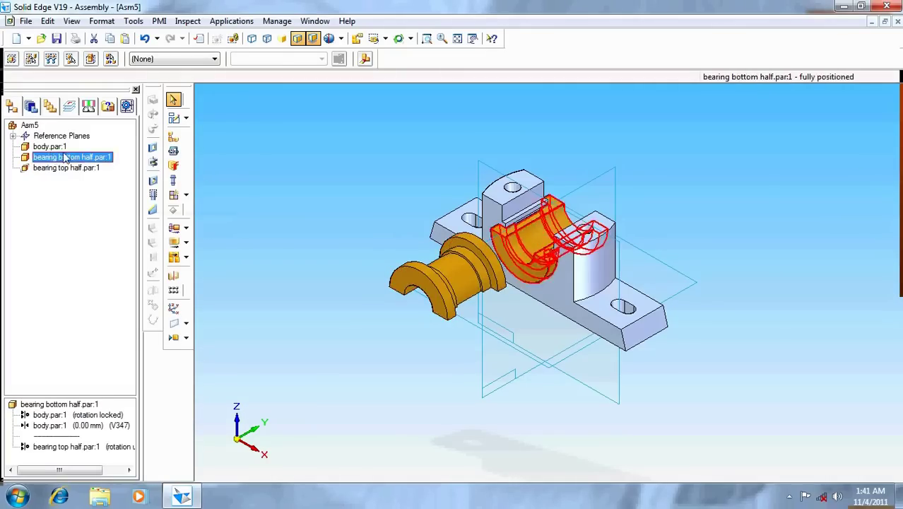
{"action": "left_click", "coordinate": [77, 193]}
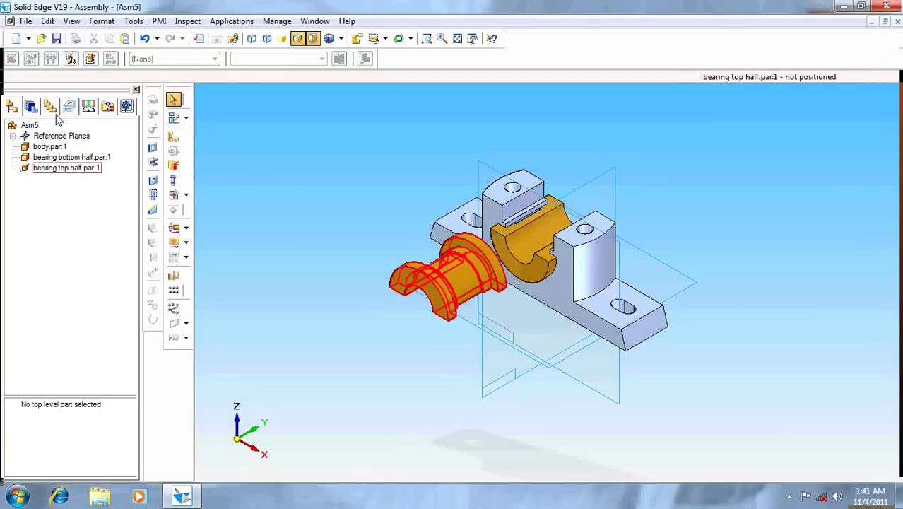
{"action": "left_click", "coordinate": [31, 107]}
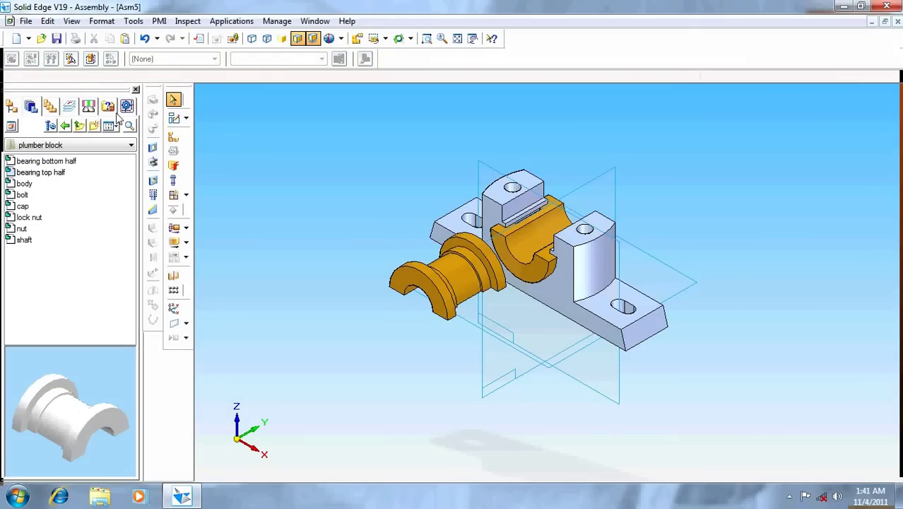
{"action": "left_click", "coordinate": [173, 137]}
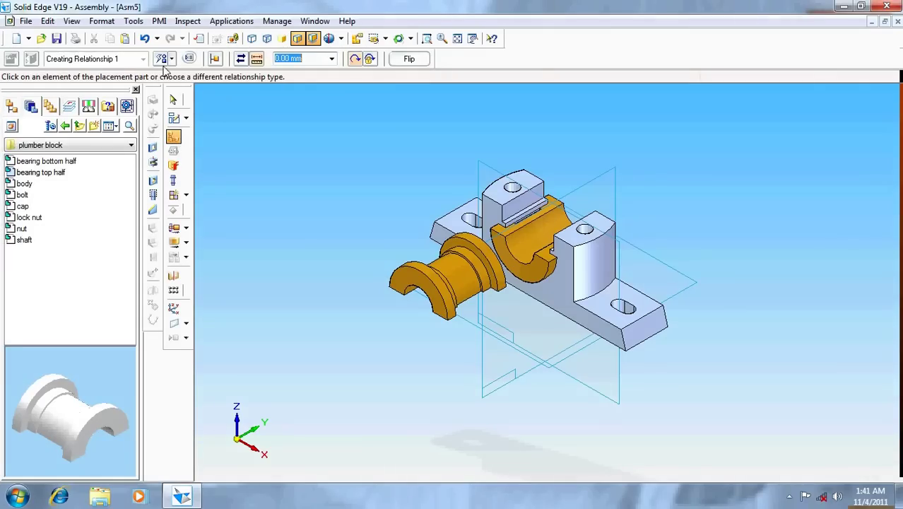
{"action": "left_click", "coordinate": [171, 59]}
{"action": "left_click", "coordinate": [196, 126]}
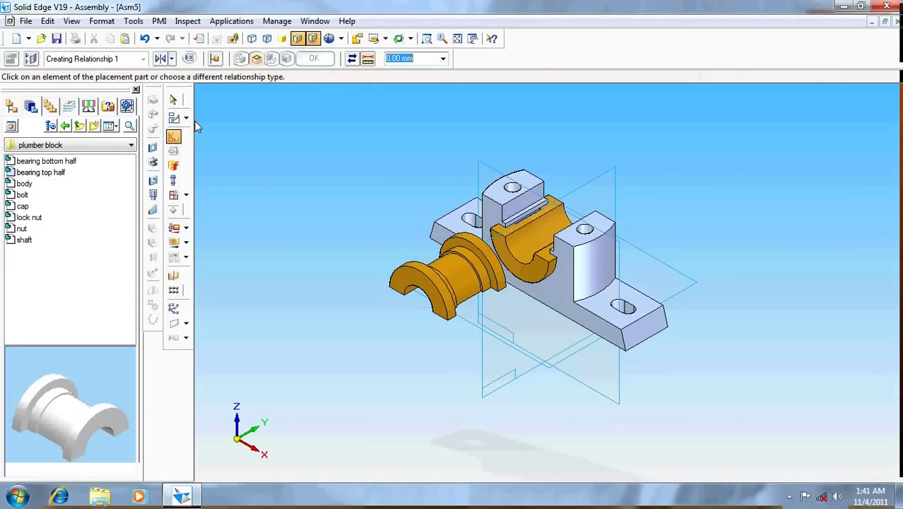
{"action": "left_click", "coordinate": [422, 272]}
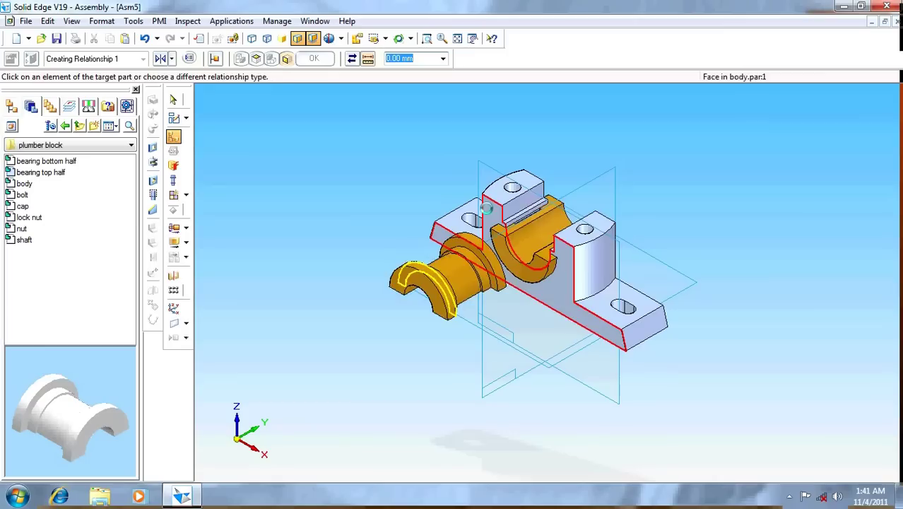
{"action": "left_click", "coordinate": [480, 221]}
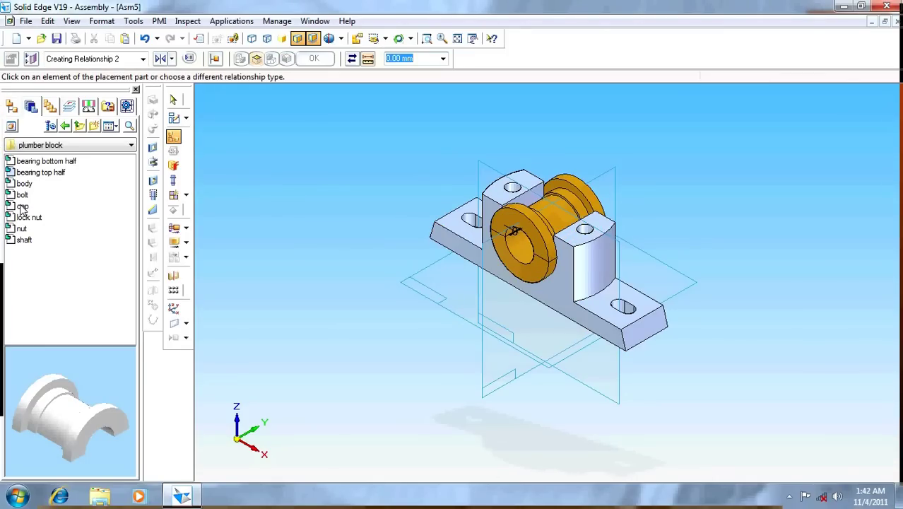
Drag the cap into the assembly and Insert it onto the bearing's curved face.
{"action": "left_click", "coordinate": [22, 206]}
{"action": "left_click_drag", "start_coordinate": [22, 206], "coordinate": [248, 209]}
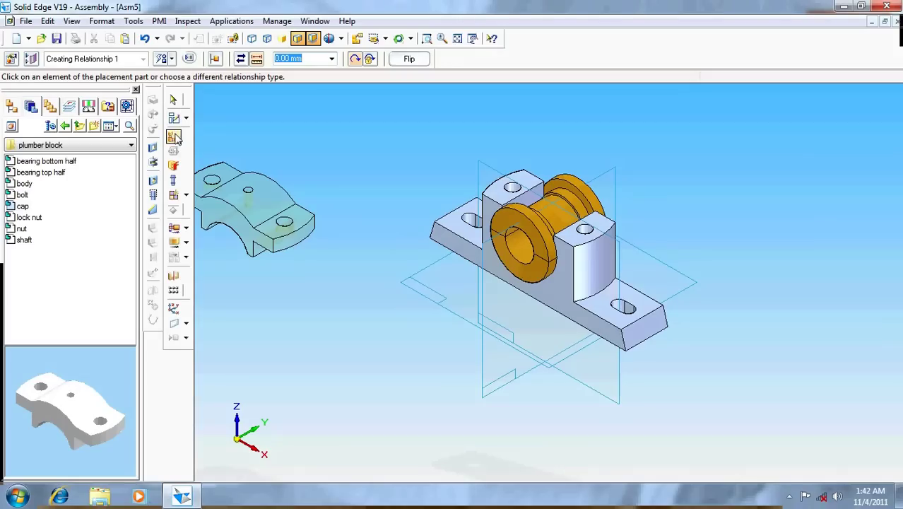
{"action": "left_click", "coordinate": [170, 59]}
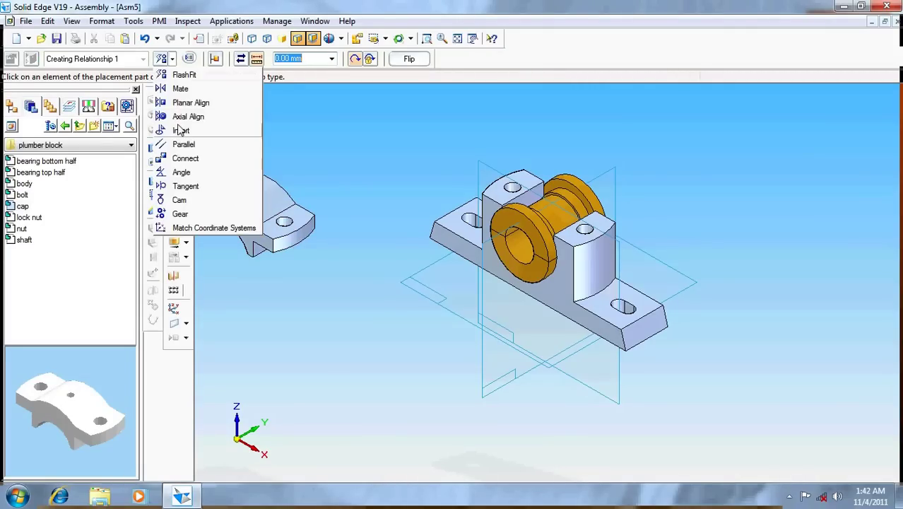
{"action": "left_click", "coordinate": [181, 131]}
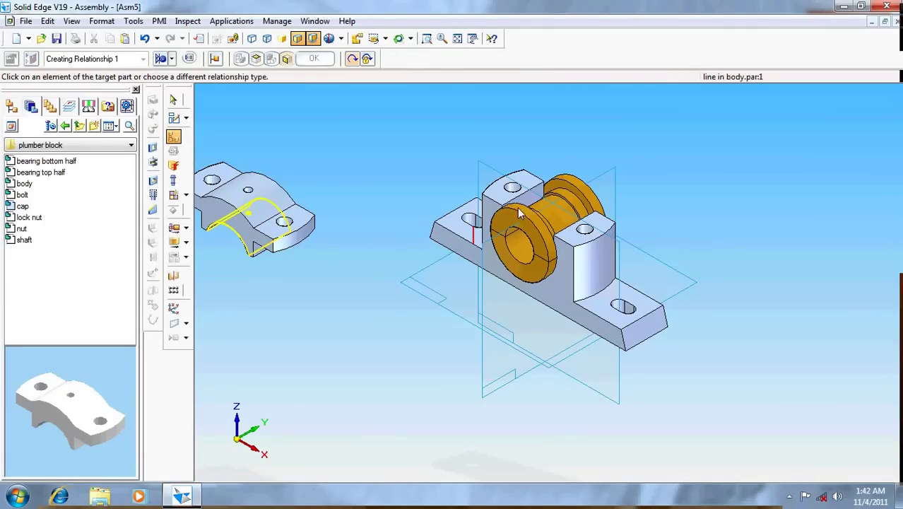
{"action": "left_click", "coordinate": [534, 229]}
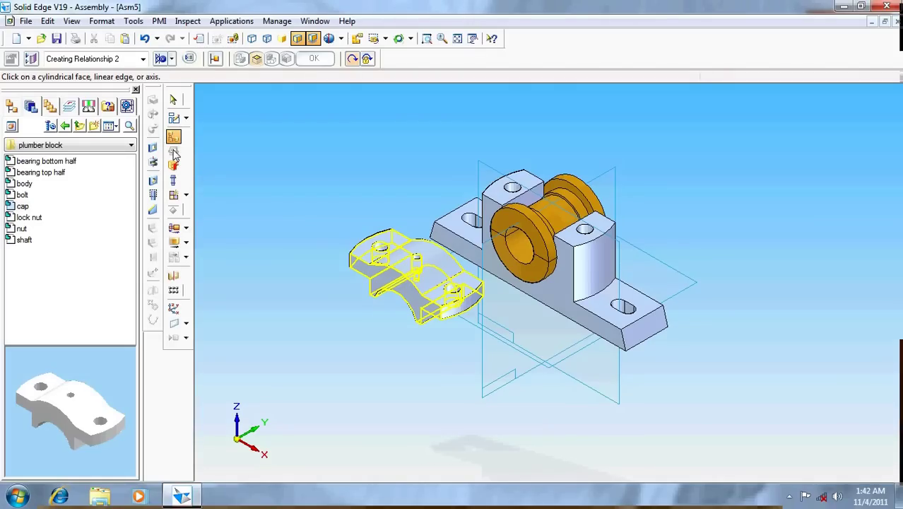
Axially align the cap's bolt hole with the body's hole, then rotate the view.
{"action": "left_click", "coordinate": [171, 58]}
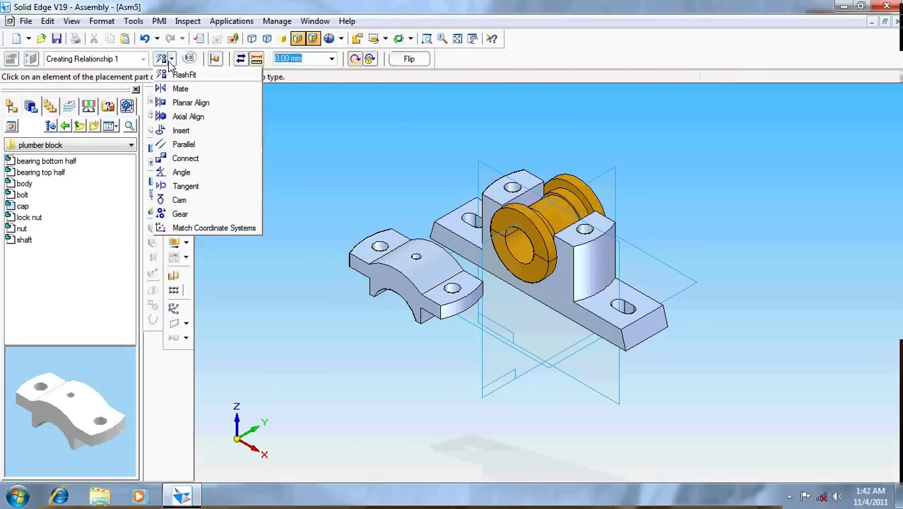
{"action": "left_click", "coordinate": [174, 116]}
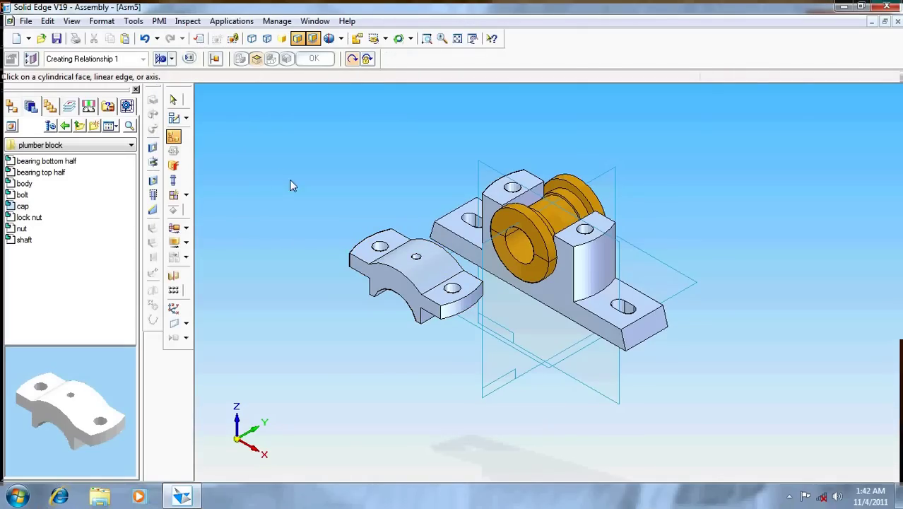
{"action": "left_click", "coordinate": [379, 249]}
{"action": "left_click", "coordinate": [515, 194]}
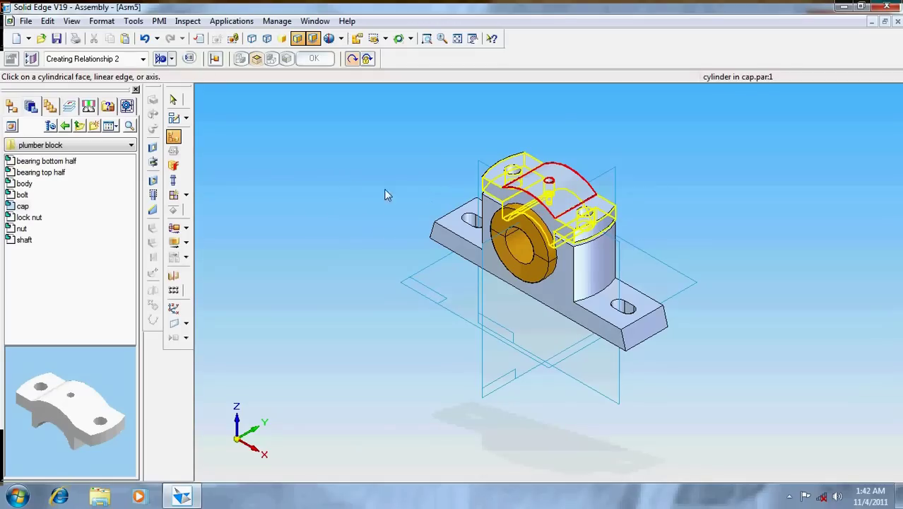
{"action": "left_click", "coordinate": [398, 38]}
{"action": "left_click_drag", "start_coordinate": [451, 143], "coordinate": [10, 106]}
Lock rotation on the bearing top half's relationship in PathFinder and confirm.
{"action": "left_click", "coordinate": [11, 106]}
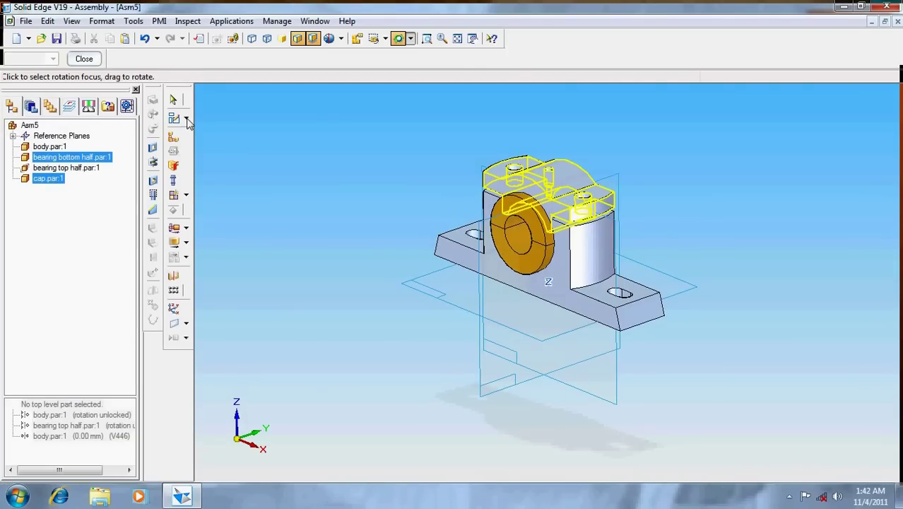
{"action": "left_click", "coordinate": [174, 100]}
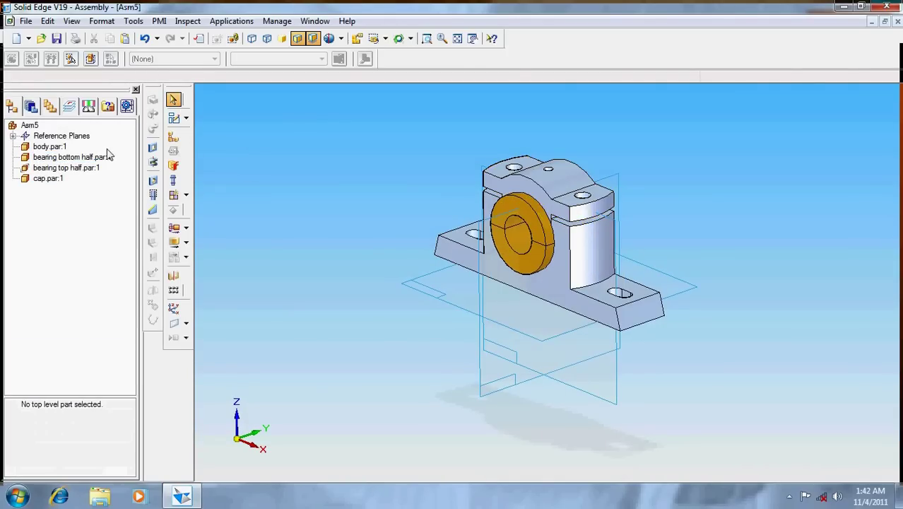
{"action": "left_click", "coordinate": [67, 167]}
{"action": "left_click", "coordinate": [78, 414]}
{"action": "left_click", "coordinate": [454, 59]}
{"action": "left_click", "coordinate": [402, 59]}
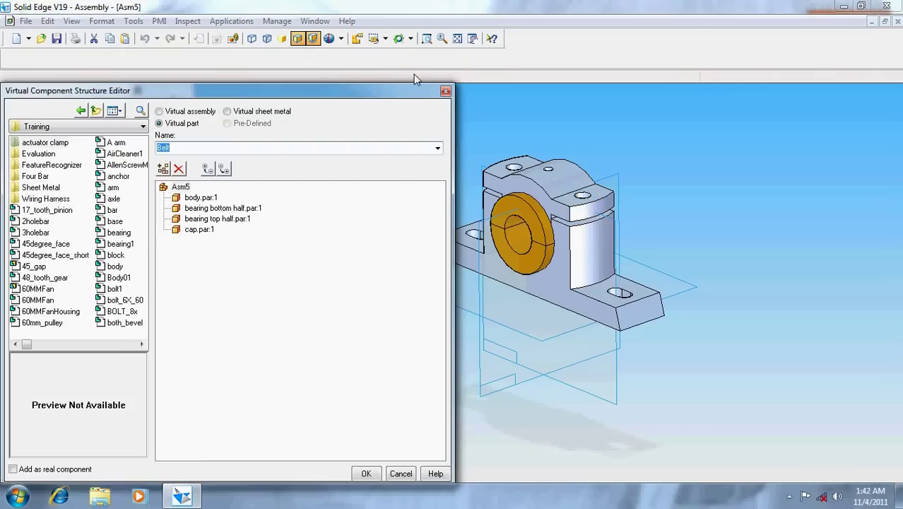
Close the virtual component editor, clear the selection, and show the Parts Library.
{"action": "left_click", "coordinate": [445, 92]}
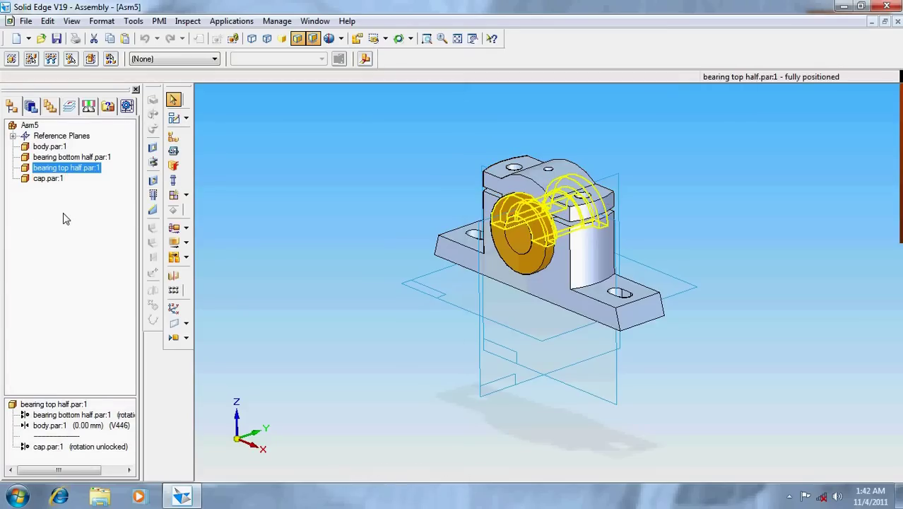
{"action": "left_click", "coordinate": [250, 163]}
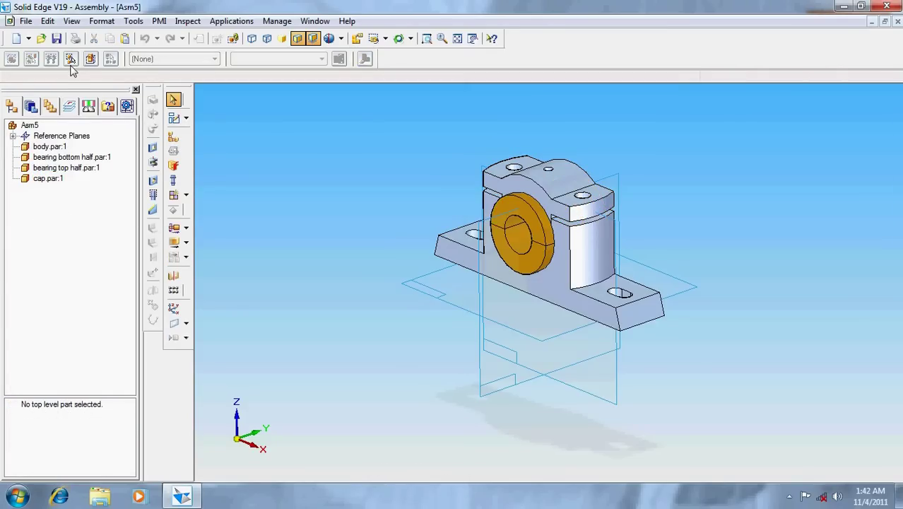
{"action": "left_click", "coordinate": [31, 107]}
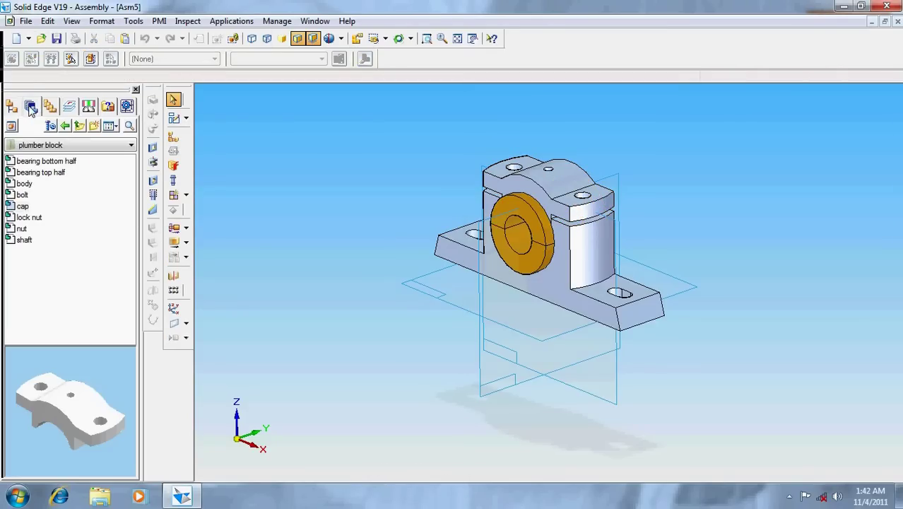
Drag in a bolt and axially align its shank with the cap's bolt hole.
{"action": "left_click", "coordinate": [23, 195]}
{"action": "left_click_drag", "start_coordinate": [19, 200], "coordinate": [310, 267]}
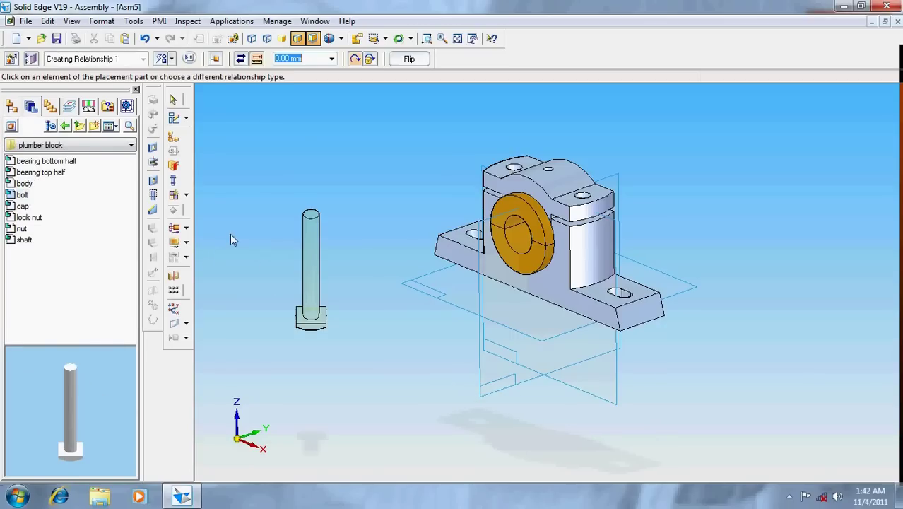
{"action": "left_click", "coordinate": [173, 138]}
{"action": "left_click", "coordinate": [172, 61]}
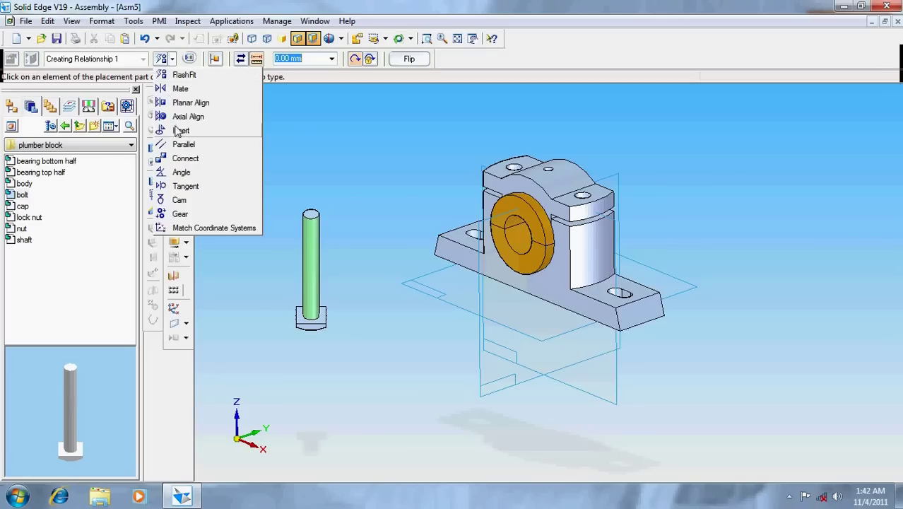
{"action": "left_click", "coordinate": [185, 117]}
{"action": "left_click", "coordinate": [313, 226]}
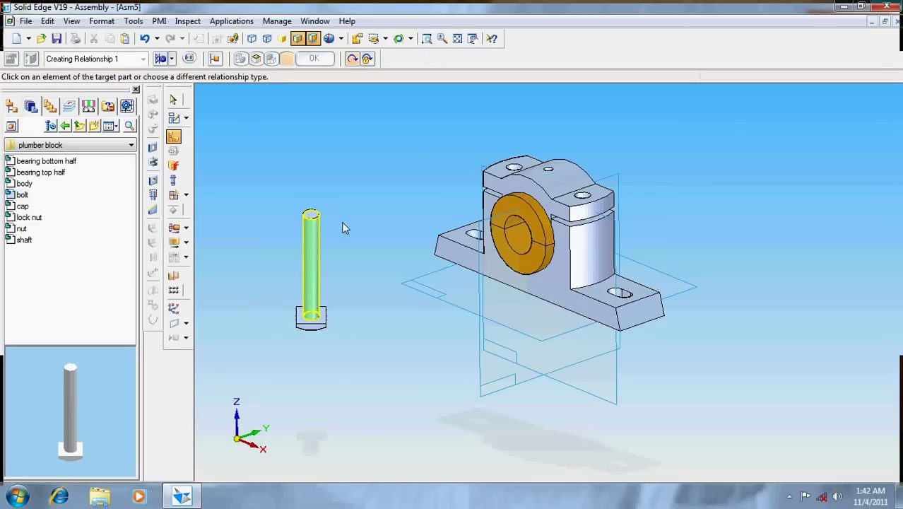
{"action": "left_click", "coordinate": [508, 173]}
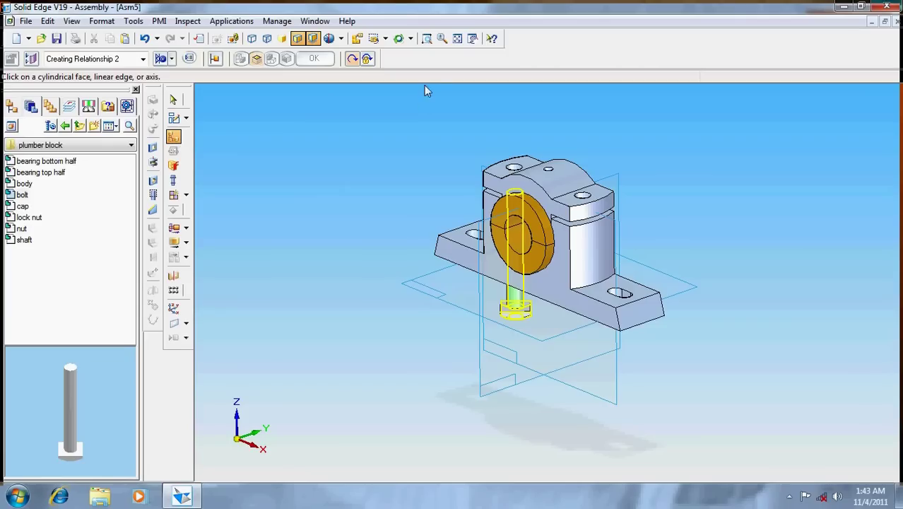
{"action": "left_click", "coordinate": [399, 39]}
{"action": "left_click_drag", "start_coordinate": [391, 144], "coordinate": [351, 212]}
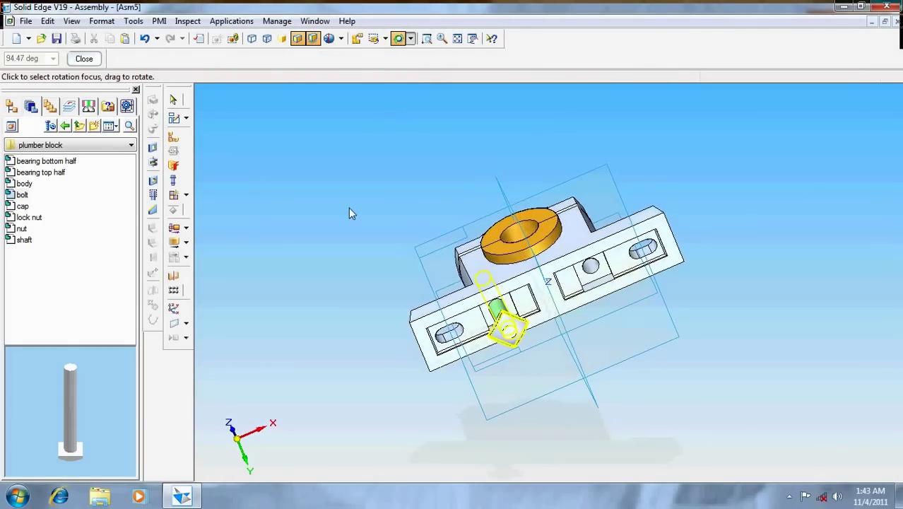
Use Move Part to slide the bolt down its axis until it sticks out below the body.
{"action": "left_click", "coordinate": [174, 241]}
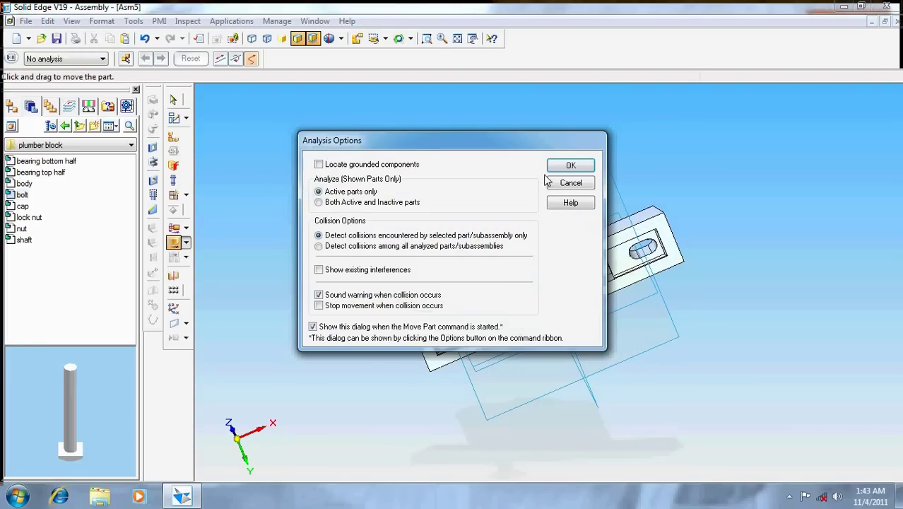
{"action": "left_click", "coordinate": [558, 166]}
{"action": "left_click", "coordinate": [518, 324]}
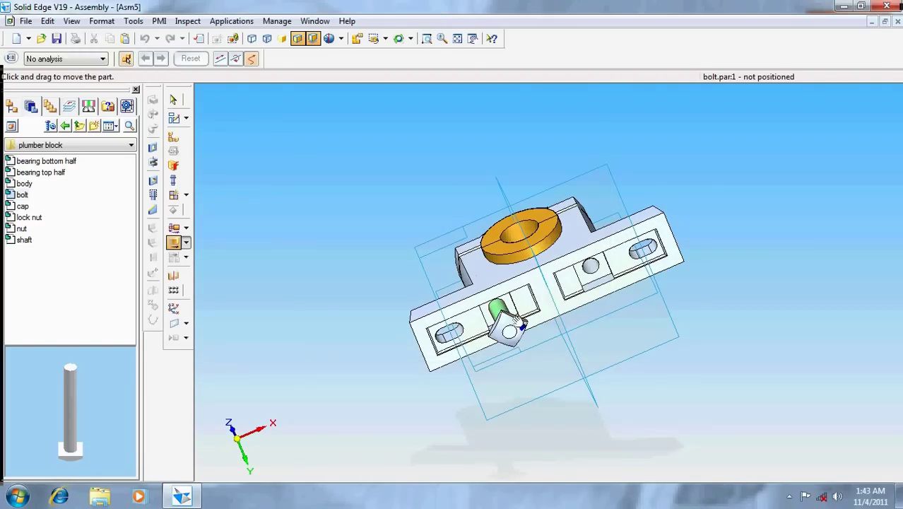
{"action": "left_click_drag", "start_coordinate": [518, 322], "coordinate": [499, 364]}
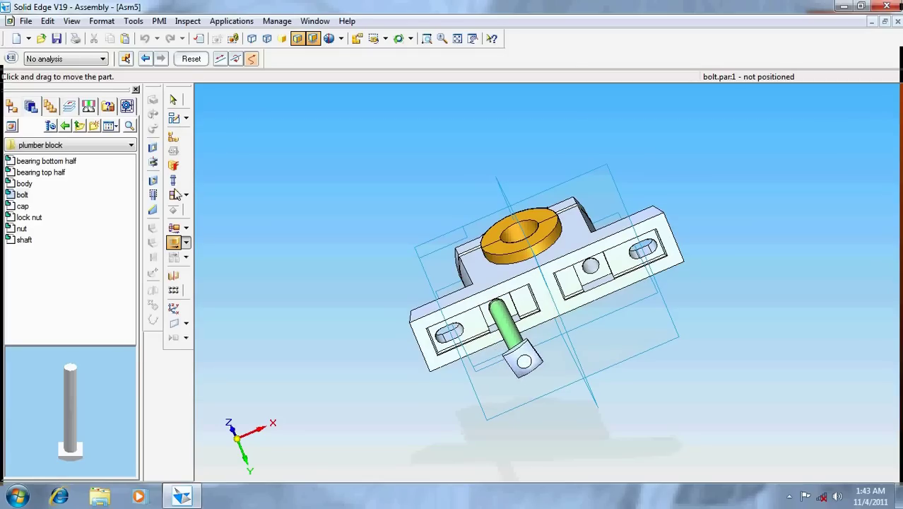
{"action": "left_click", "coordinate": [173, 136]}
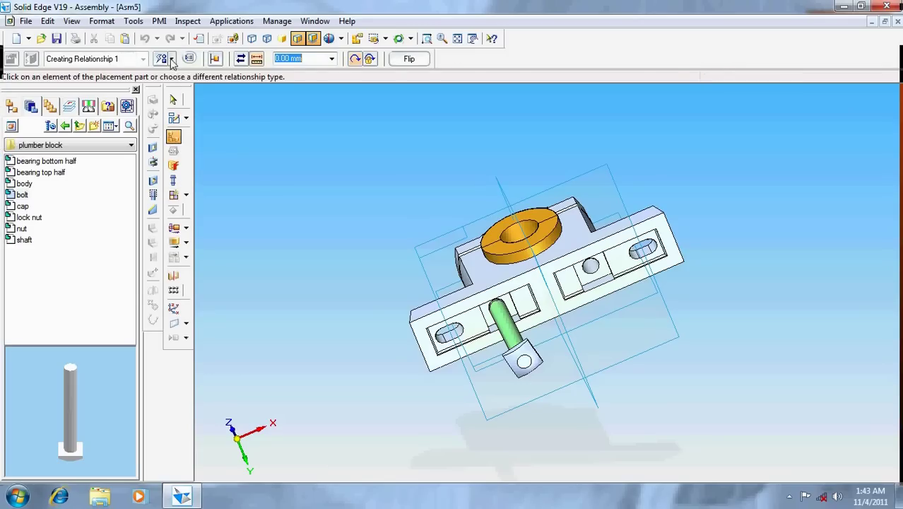
Mate the bolt head's face against the body's underside, then end the command.
{"action": "left_click", "coordinate": [170, 59]}
{"action": "left_click", "coordinate": [172, 87]}
{"action": "left_click", "coordinate": [524, 362]}
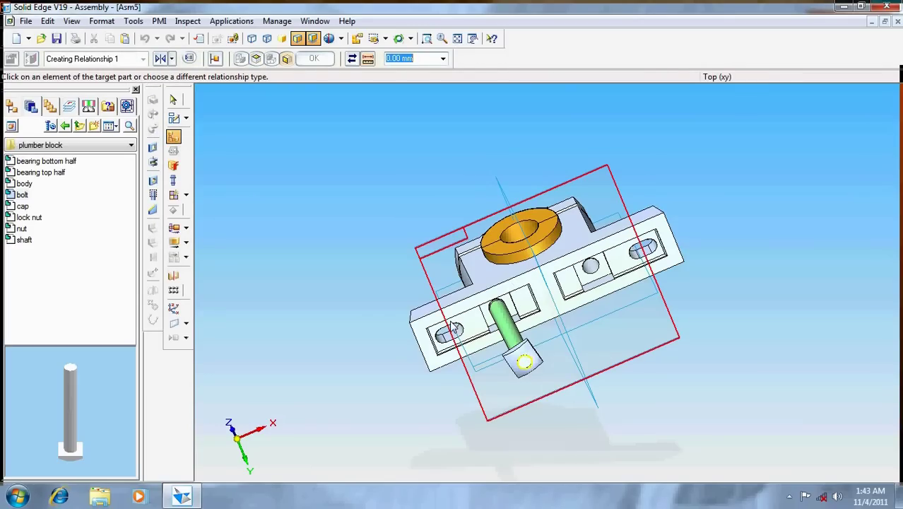
{"action": "left_click", "coordinate": [433, 355]}
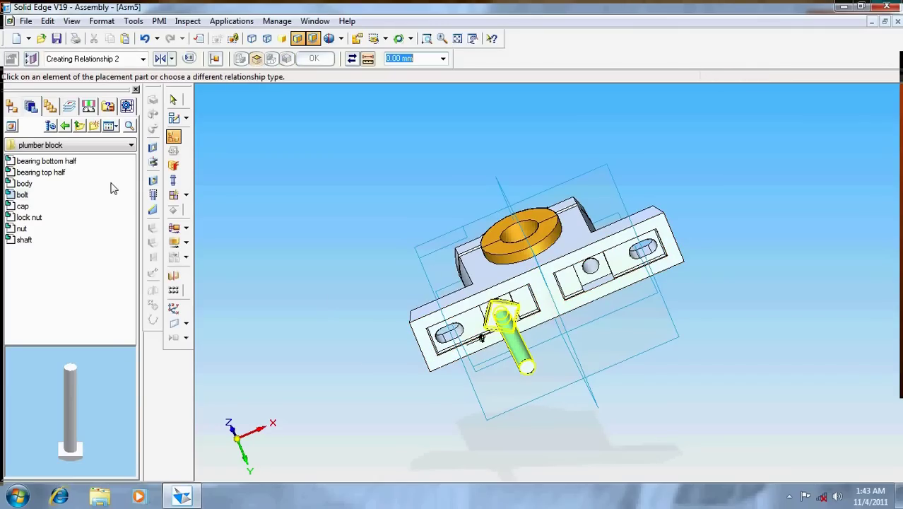
{"action": "left_click", "coordinate": [12, 106]}
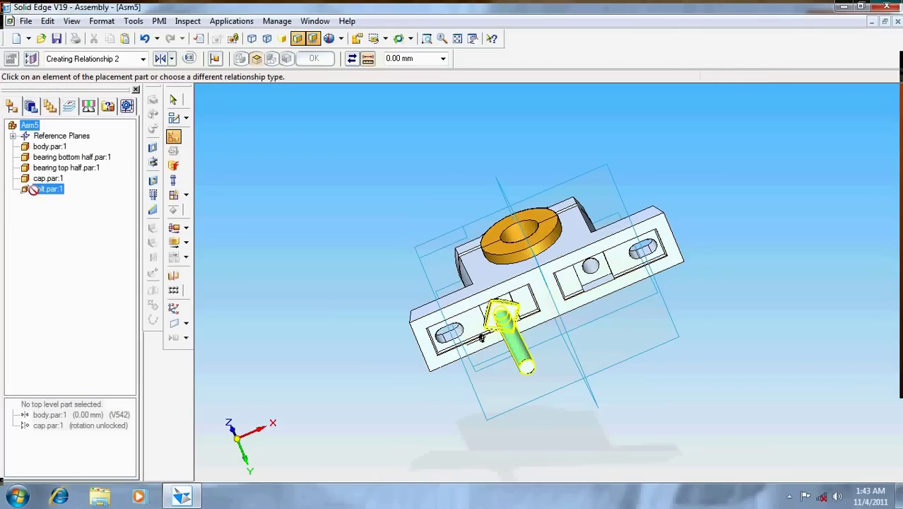
{"action": "left_click", "coordinate": [173, 99]}
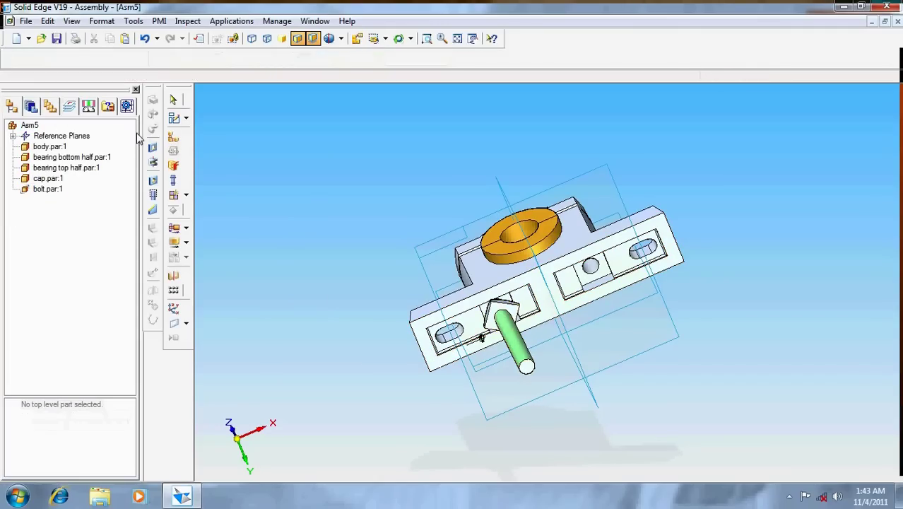
Flip the first bolt's relationship with body.par:1 to reverse its orientation.
{"action": "left_click", "coordinate": [50, 189]}
{"action": "left_click", "coordinate": [78, 424]}
{"action": "right_click", "coordinate": [113, 427]}
{"action": "left_click", "coordinate": [130, 464]}
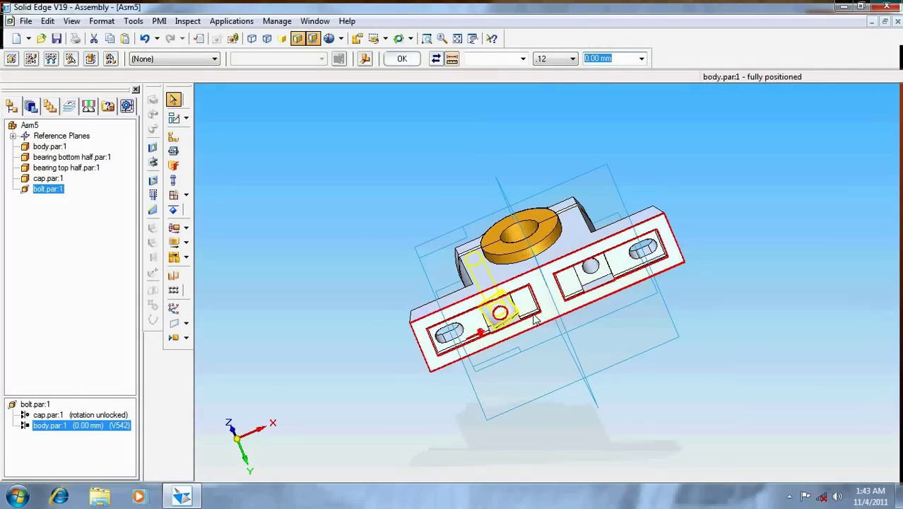
{"action": "right_click", "coordinate": [108, 425]}
{"action": "left_click", "coordinate": [130, 465]}
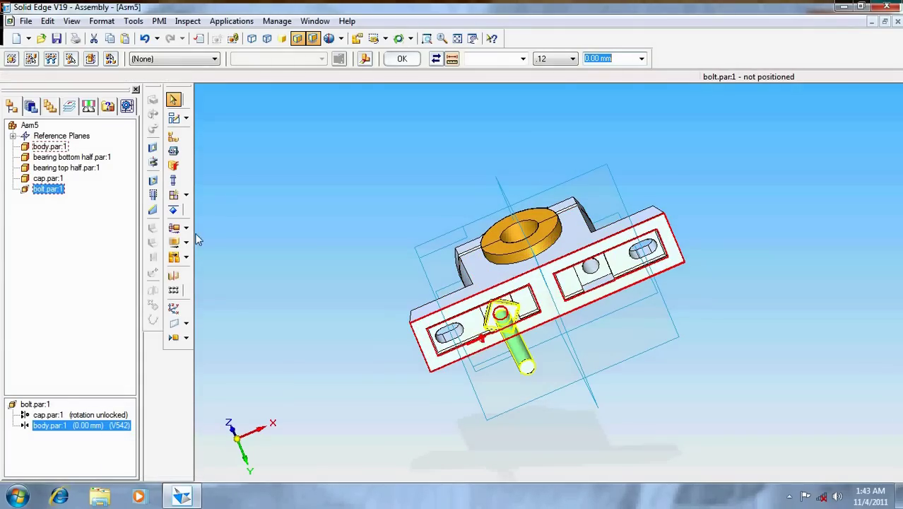
Drag the bolt to a new position with Move Part.
{"action": "left_click", "coordinate": [173, 242]}
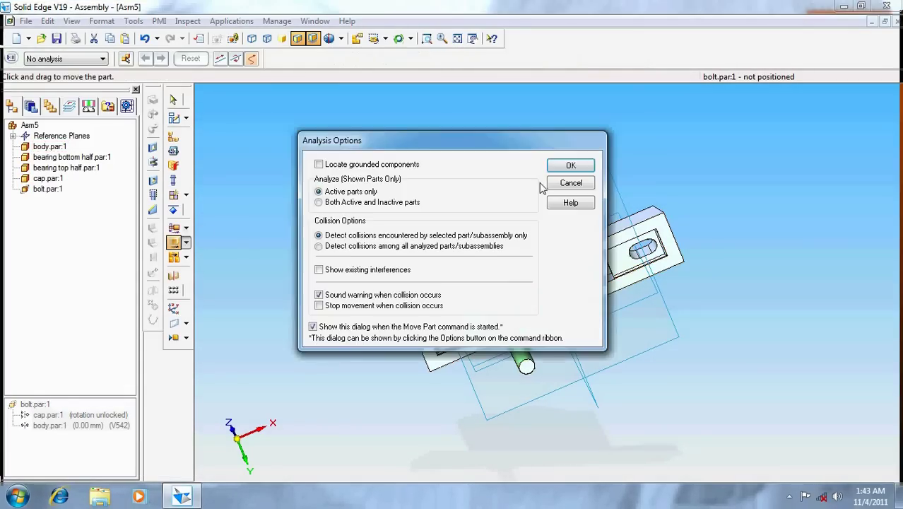
{"action": "left_click", "coordinate": [565, 183]}
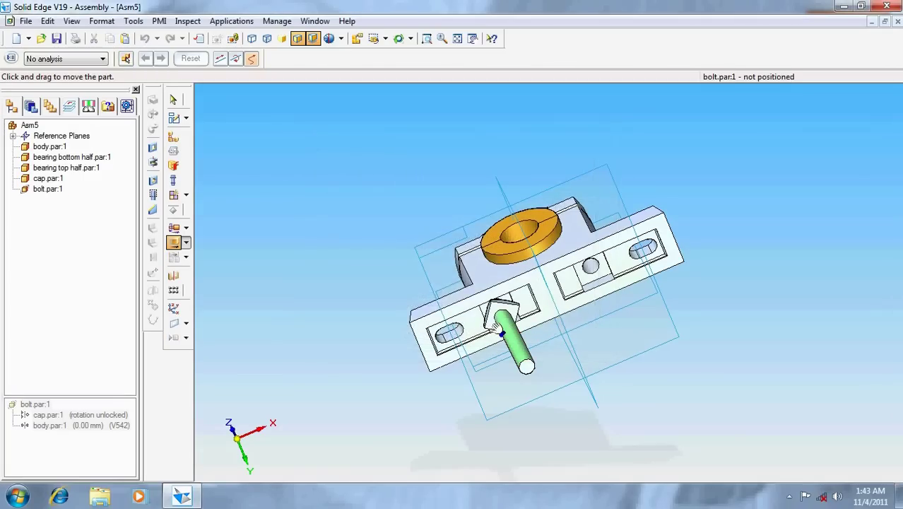
{"action": "left_click_drag", "start_coordinate": [495, 337], "coordinate": [496, 338]}
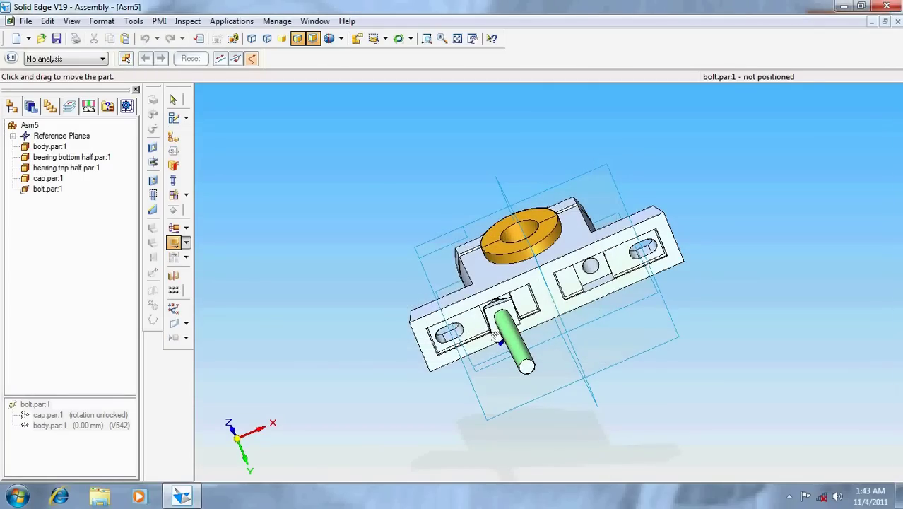
{"action": "left_click_drag", "start_coordinate": [496, 337], "coordinate": [386, 336]}
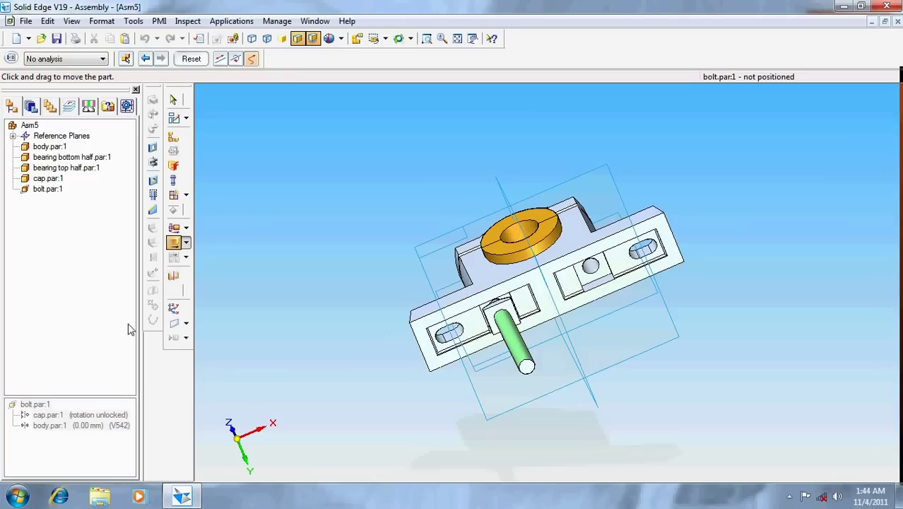
{"action": "key", "text": "Escape"}
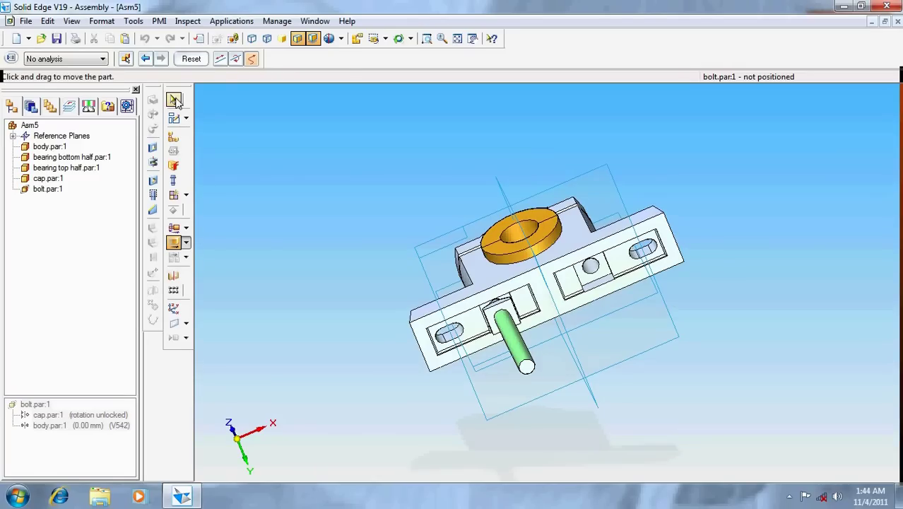
Flip the bolt's body.par:1 relationship back so it points into the hole.
{"action": "left_click", "coordinate": [47, 189]}
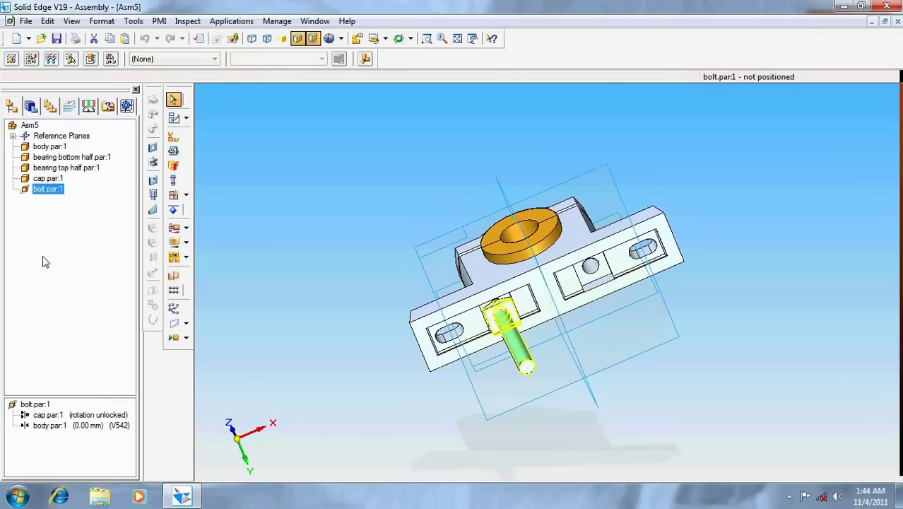
{"action": "right_click", "coordinate": [49, 426]}
{"action": "left_click", "coordinate": [100, 469]}
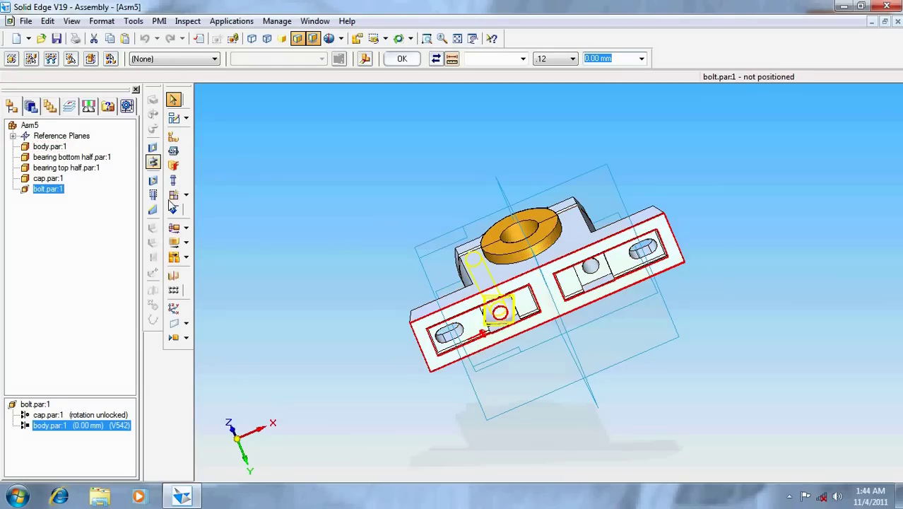
Move the bolt up into the body's hole so nothing protrudes below.
{"action": "left_click", "coordinate": [175, 244]}
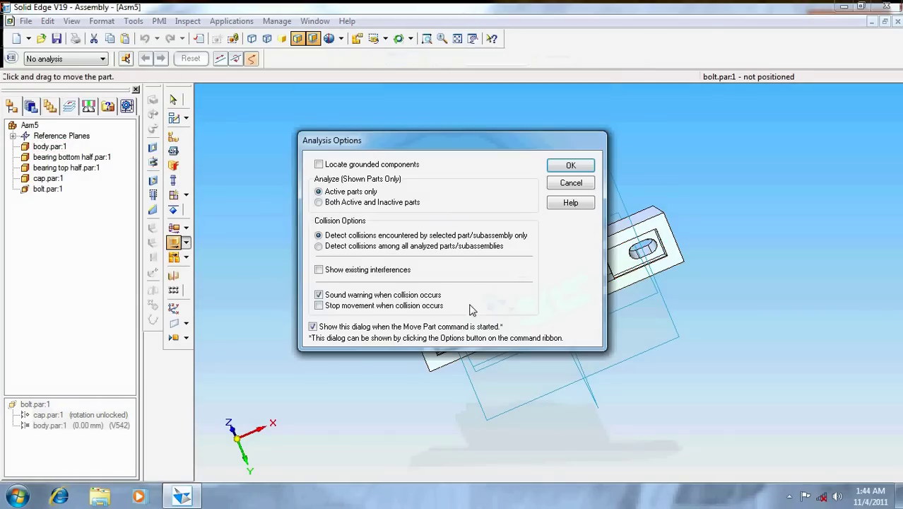
{"action": "key", "text": "Return"}
{"action": "left_click", "coordinate": [498, 310]}
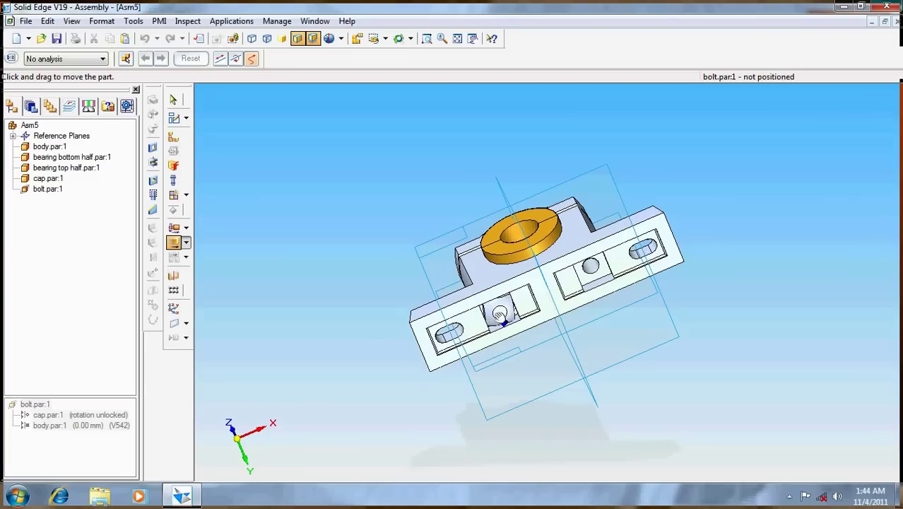
{"action": "left_click", "coordinate": [498, 312]}
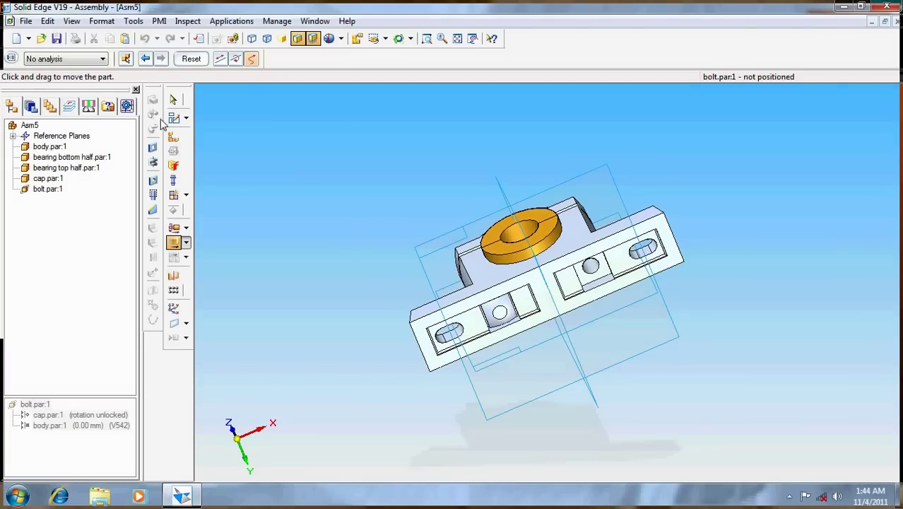
Switch to the saved iso view, ending the move command.
{"action": "left_click", "coordinate": [385, 39]}
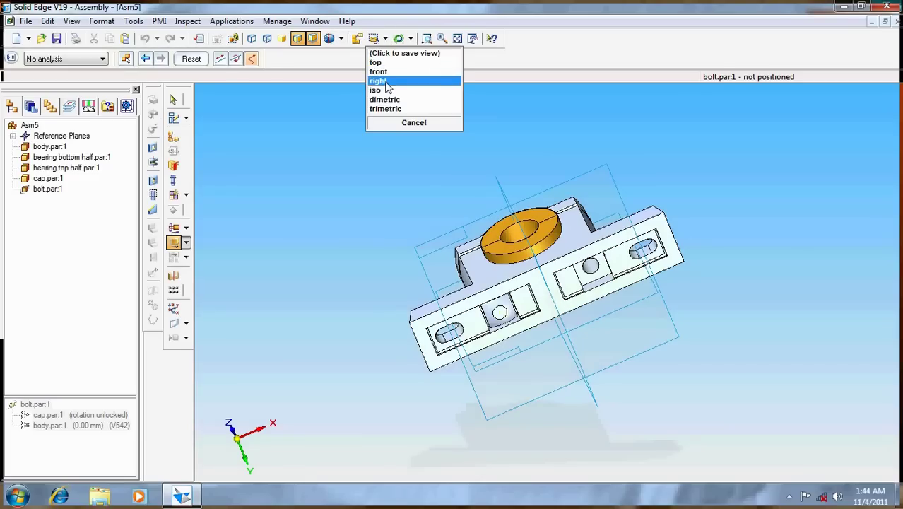
{"action": "left_click", "coordinate": [383, 91]}
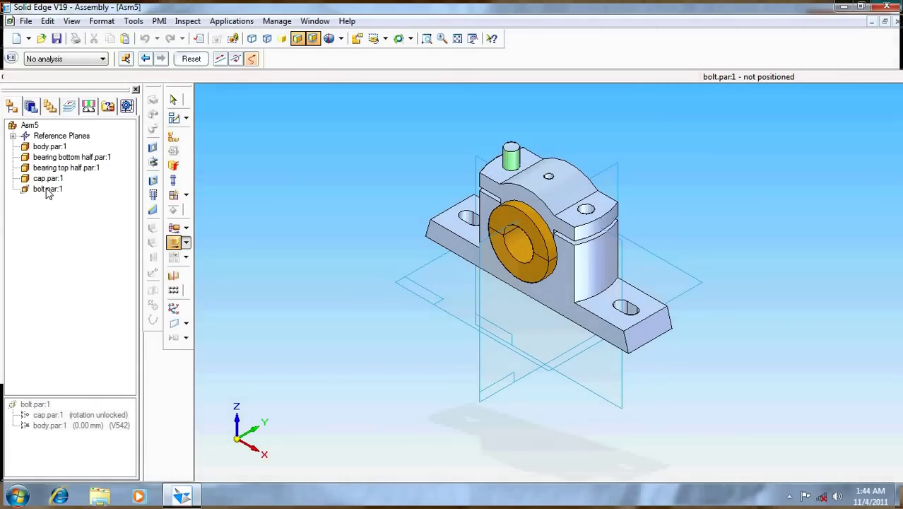
{"action": "left_click", "coordinate": [173, 100]}
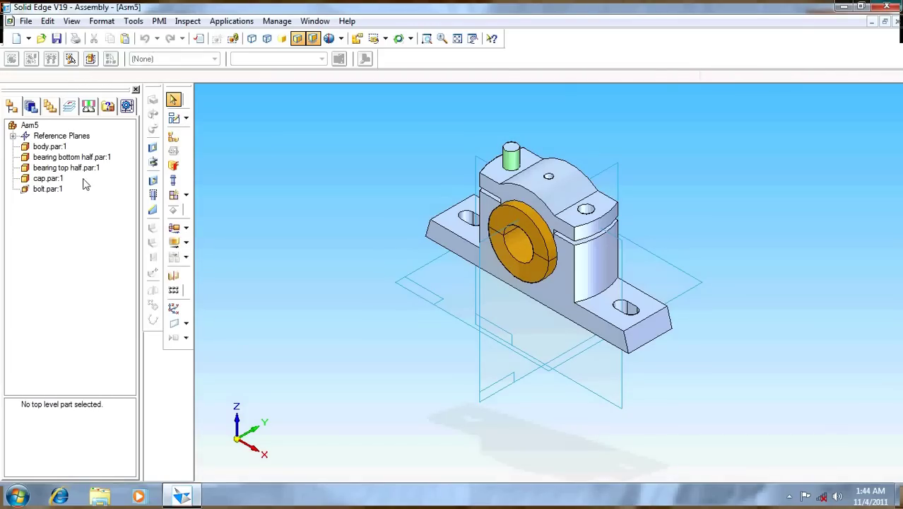
Lock the first bolt's rotation in its axial relationship with cap.par:1.
{"action": "left_click", "coordinate": [47, 188]}
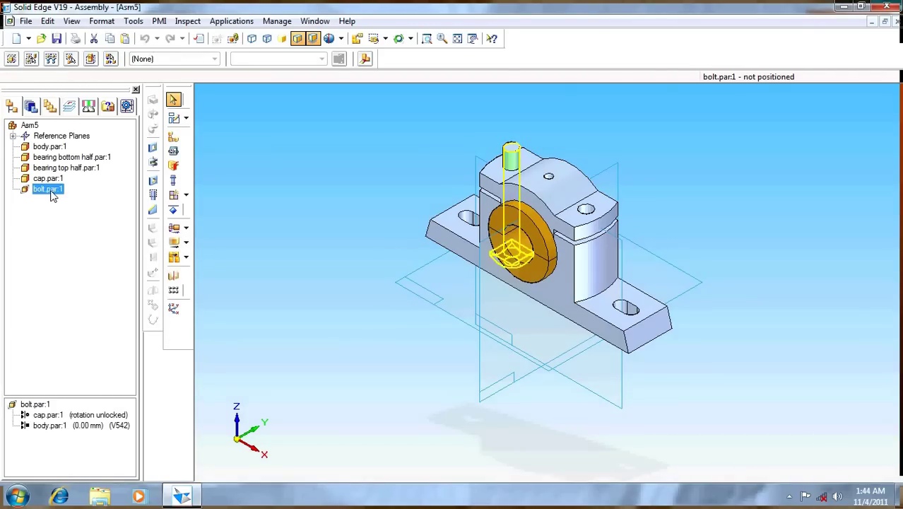
{"action": "left_click", "coordinate": [102, 415]}
{"action": "left_click", "coordinate": [453, 60]}
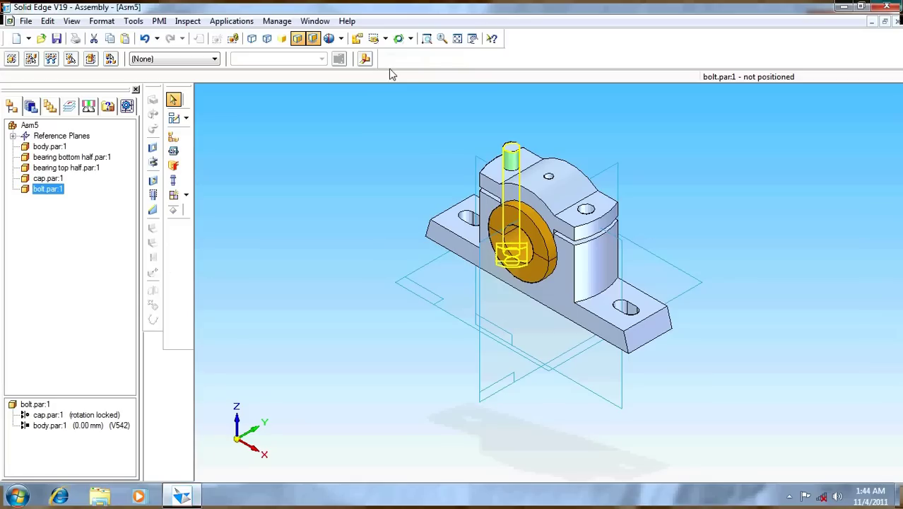
Add a second bolt from the plumber block parts library.
{"action": "left_click", "coordinate": [30, 106]}
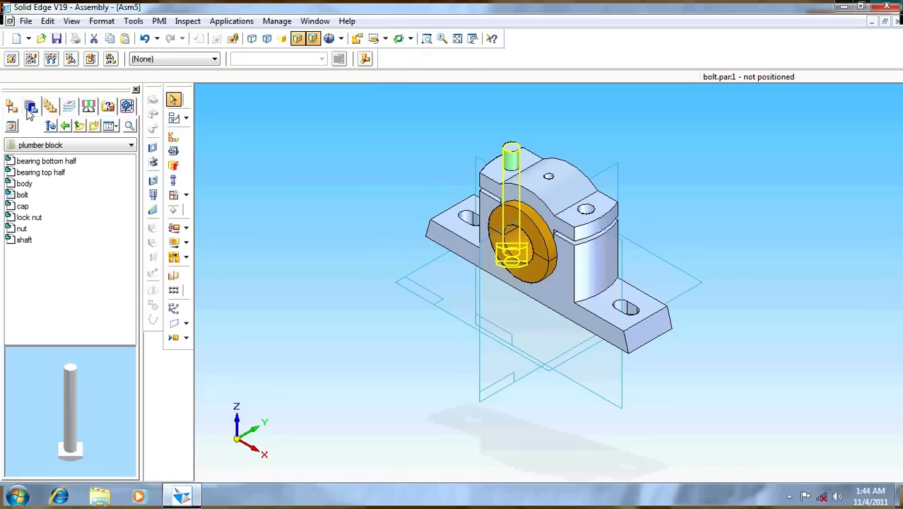
{"action": "double_click", "coordinate": [22, 195]}
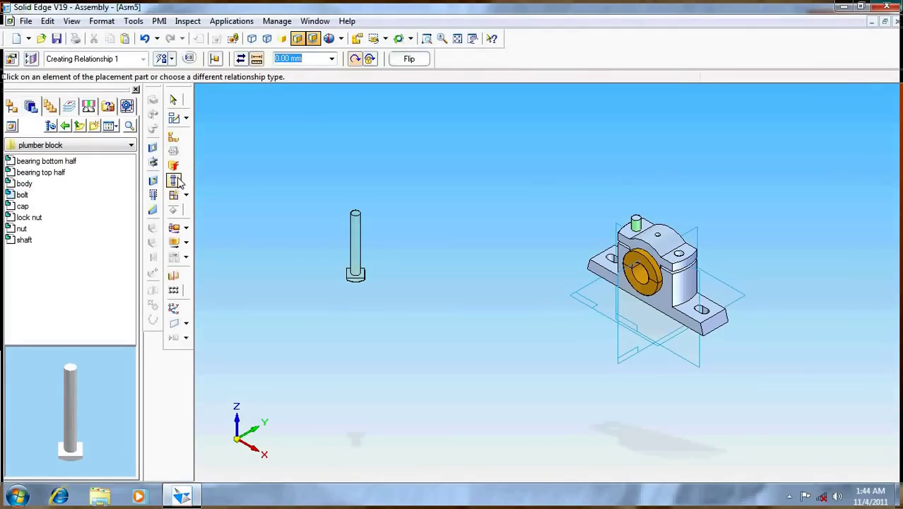
{"action": "left_click", "coordinate": [172, 59]}
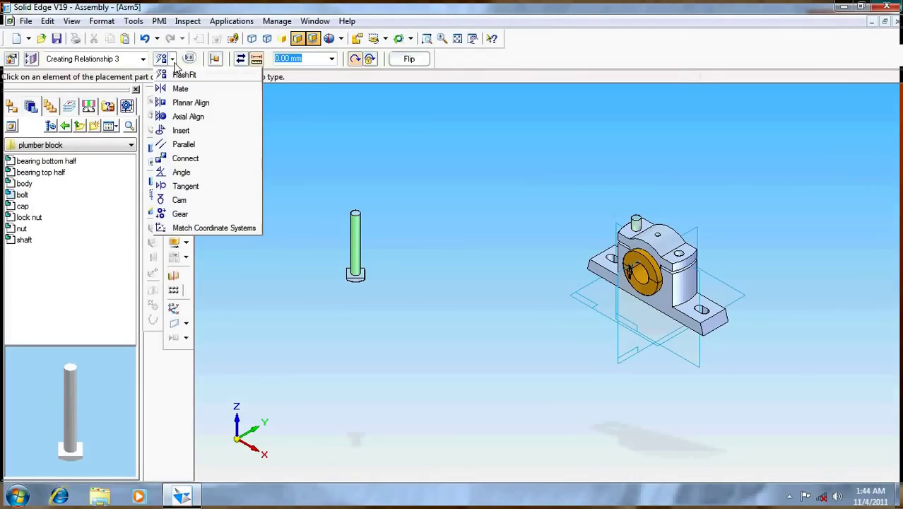
{"action": "left_click", "coordinate": [175, 116]}
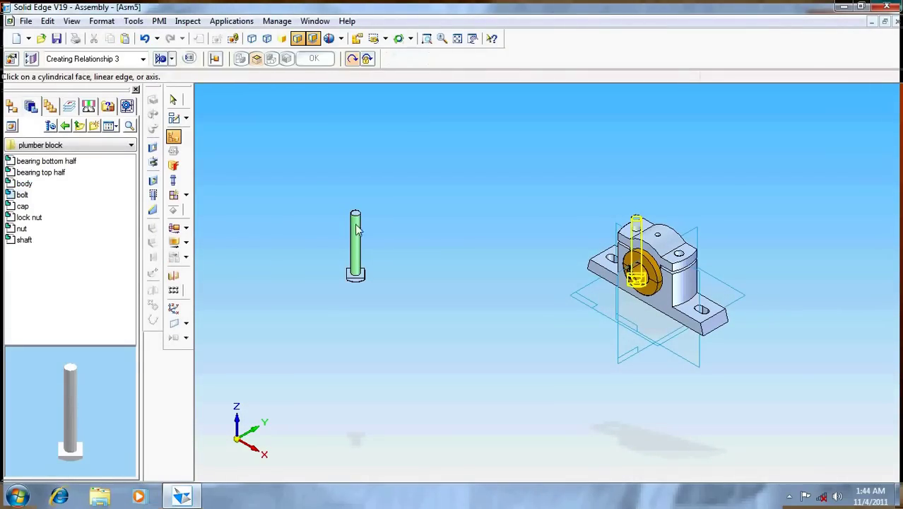
{"action": "left_click", "coordinate": [172, 59]}
{"action": "left_click", "coordinate": [185, 116]}
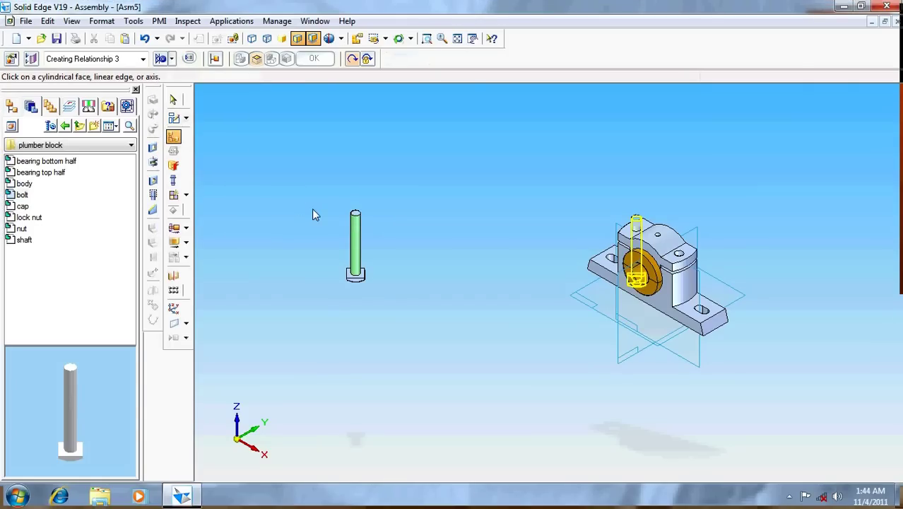
{"action": "left_click", "coordinate": [354, 229]}
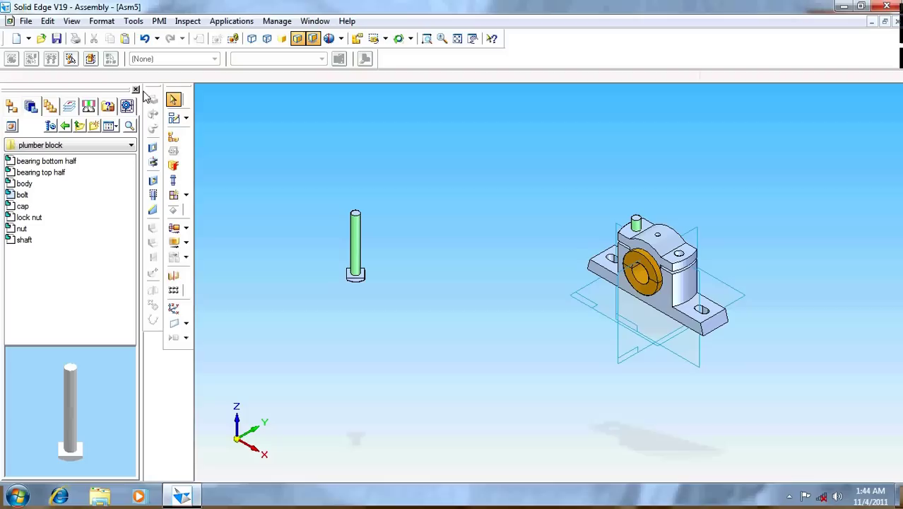
{"action": "key", "text": "Escape"}
Axially align the new bolt's cylinder with the cap's second hole.
{"action": "left_click", "coordinate": [173, 136]}
{"action": "left_click", "coordinate": [171, 58]}
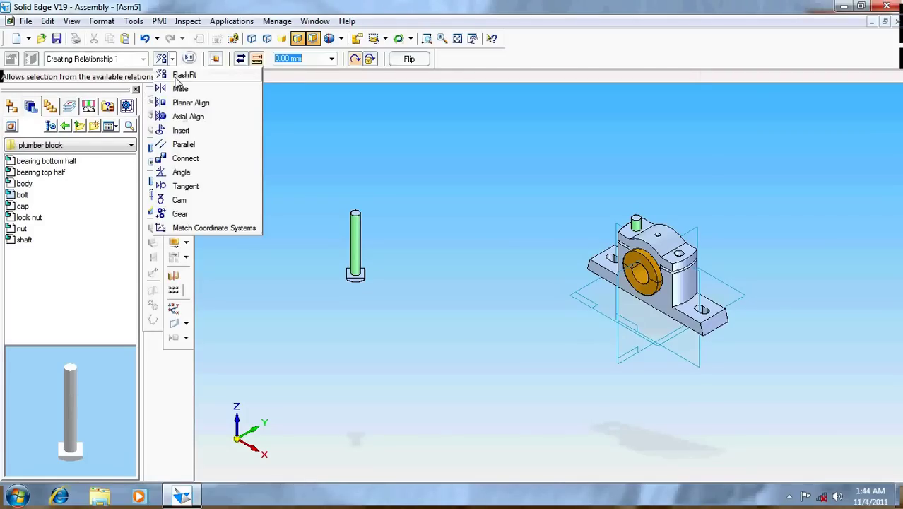
{"action": "left_click", "coordinate": [178, 114]}
{"action": "left_click", "coordinate": [357, 227]}
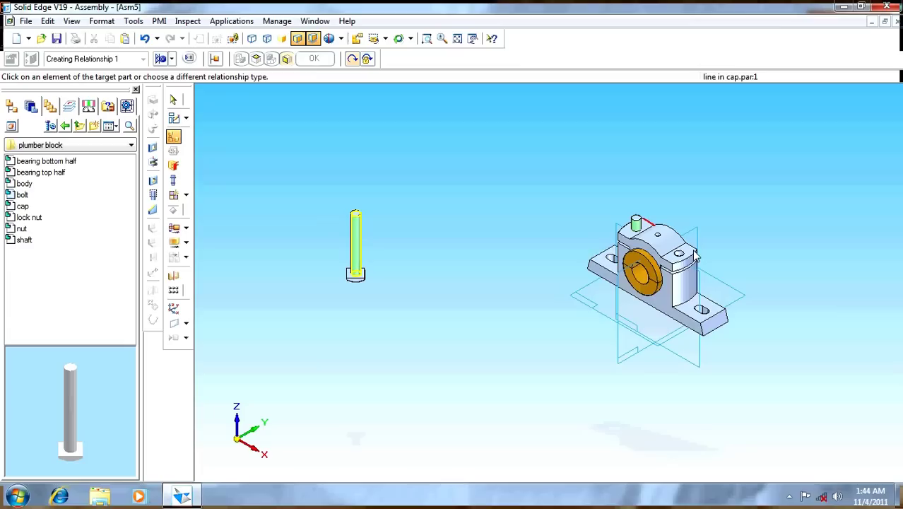
{"action": "left_click", "coordinate": [678, 257]}
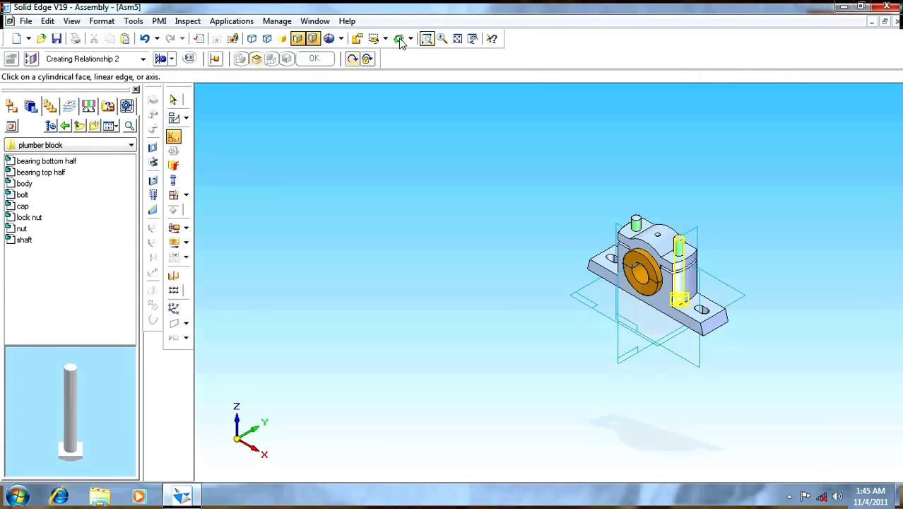
Orbit the model to view the aligned second bolt from another side.
{"action": "left_click", "coordinate": [398, 38]}
{"action": "left_click_drag", "start_coordinate": [429, 191], "coordinate": [466, 193]}
{"action": "left_click", "coordinate": [186, 242]}
{"action": "left_click", "coordinate": [204, 243]}
Drag the second bolt down along its axis below the base.
{"action": "left_click", "coordinate": [578, 168]}
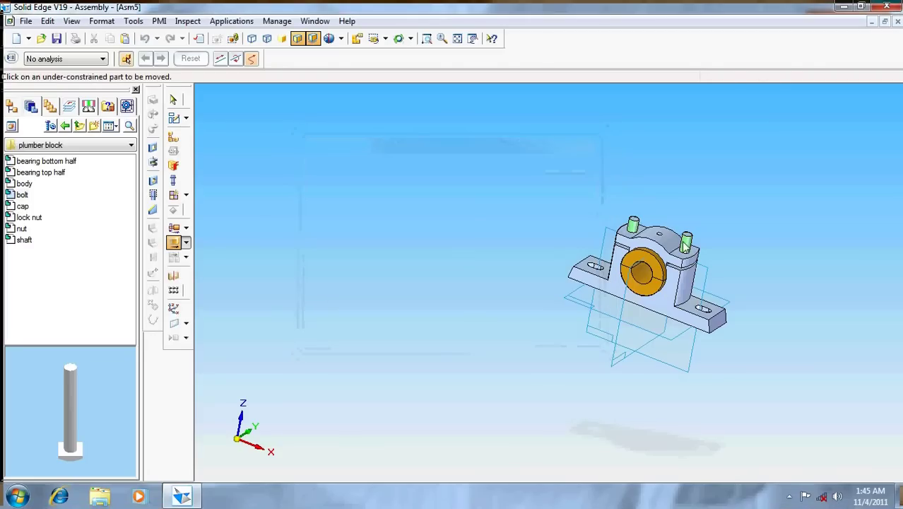
{"action": "left_click", "coordinate": [677, 261]}
{"action": "left_click_drag", "start_coordinate": [677, 262], "coordinate": [677, 309]}
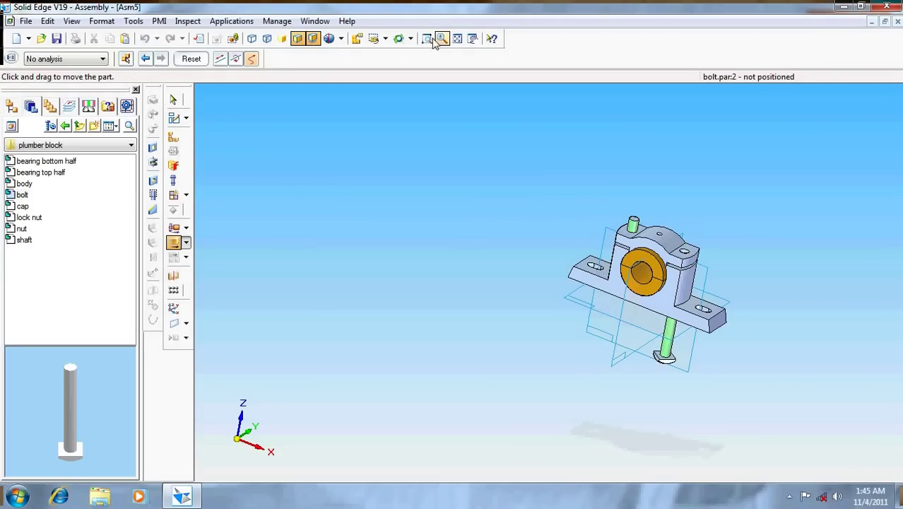
Fit the assembly in view and orbit it to show the underside.
{"action": "left_click", "coordinate": [457, 41]}
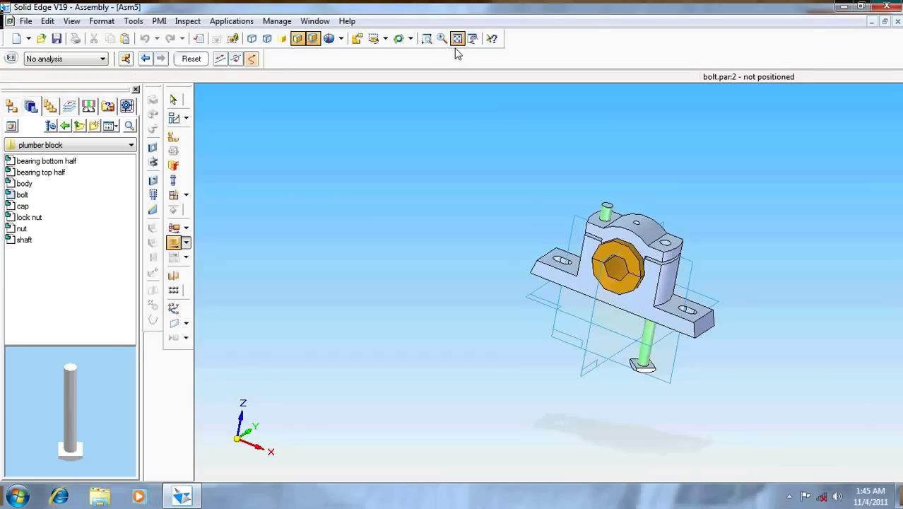
{"action": "left_click", "coordinate": [398, 38]}
{"action": "left_click_drag", "start_coordinate": [444, 178], "coordinate": [478, 67]}
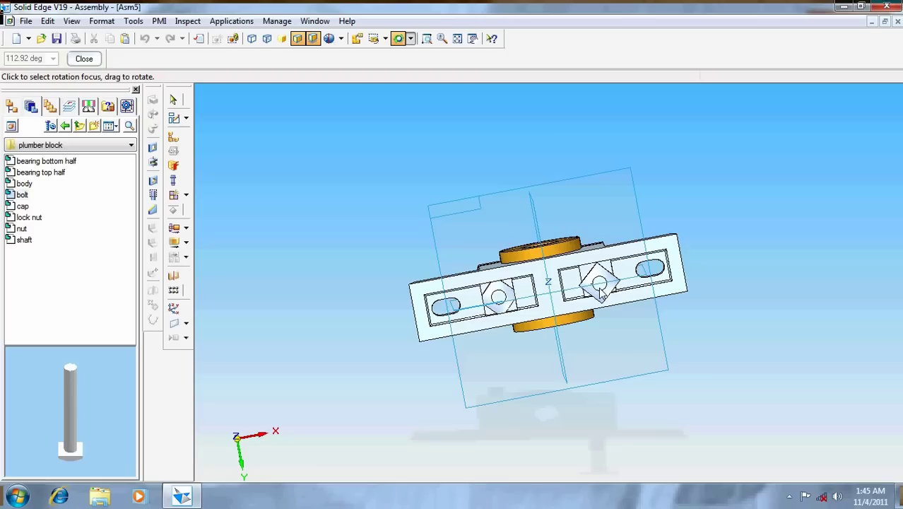
Mate the second bolt's face to the body face with a 0.00 mm offset.
{"action": "left_click", "coordinate": [175, 138]}
{"action": "left_click", "coordinate": [171, 59]}
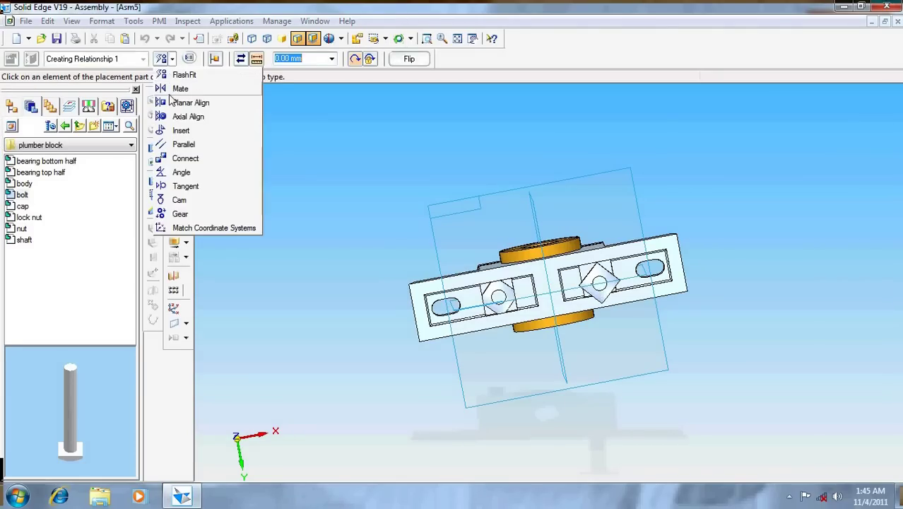
{"action": "left_click", "coordinate": [600, 285]}
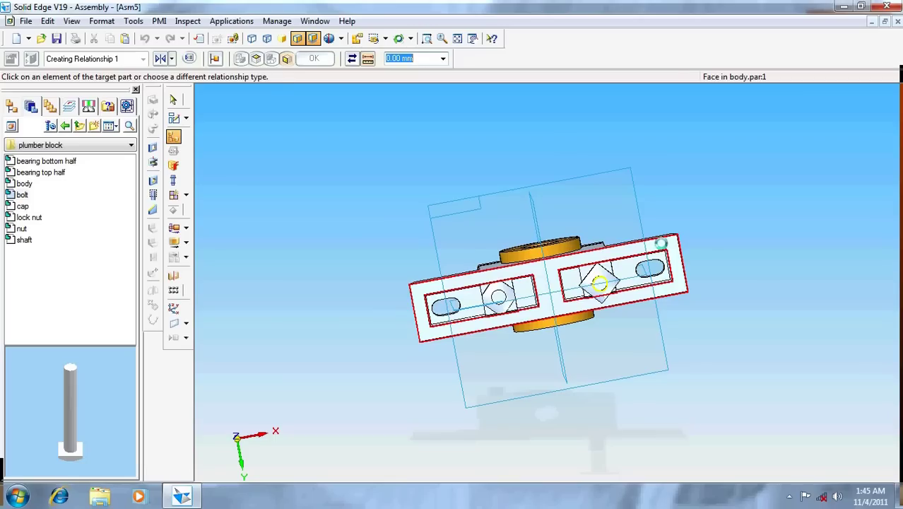
{"action": "left_click", "coordinate": [664, 248]}
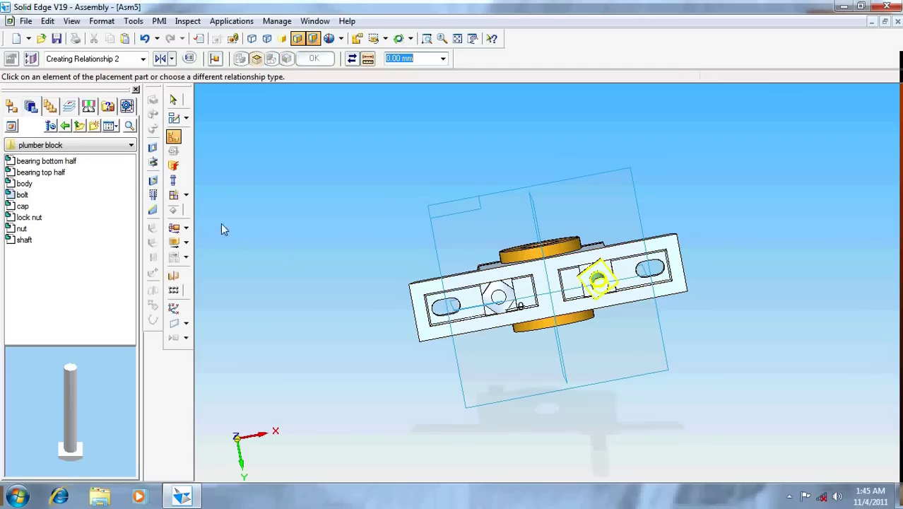
{"action": "left_click", "coordinate": [12, 106]}
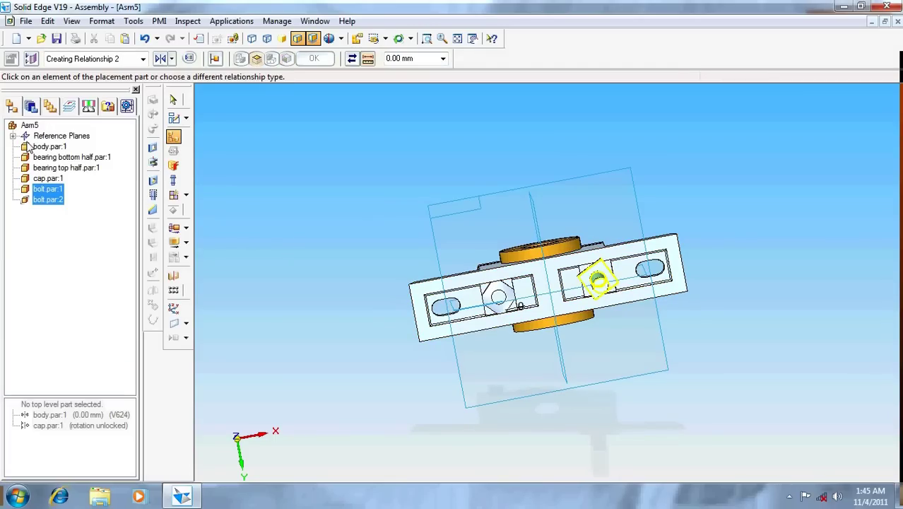
{"action": "left_click", "coordinate": [173, 100]}
Try flipping bolt.par:2's cap relationship and dismiss the Relationship Conflict error.
{"action": "left_click", "coordinate": [58, 201]}
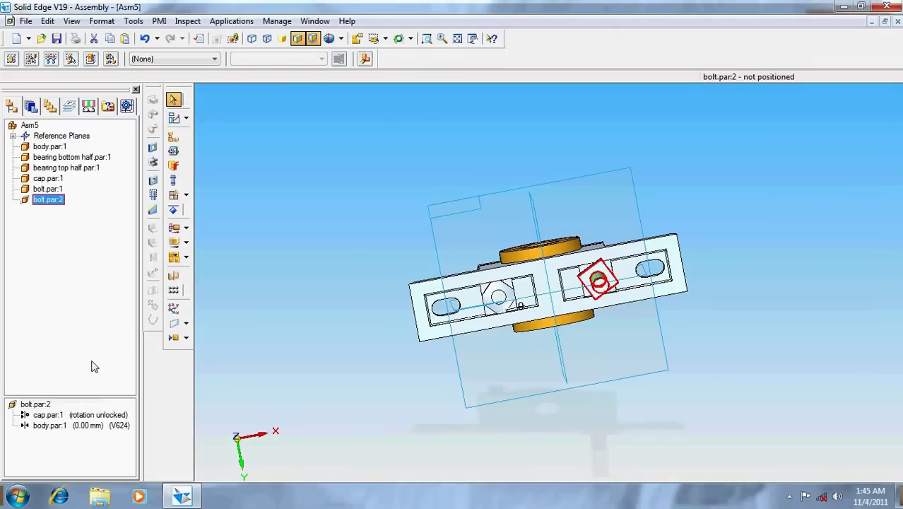
{"action": "left_click", "coordinate": [129, 417]}
{"action": "right_click", "coordinate": [130, 419]}
{"action": "left_click", "coordinate": [132, 450]}
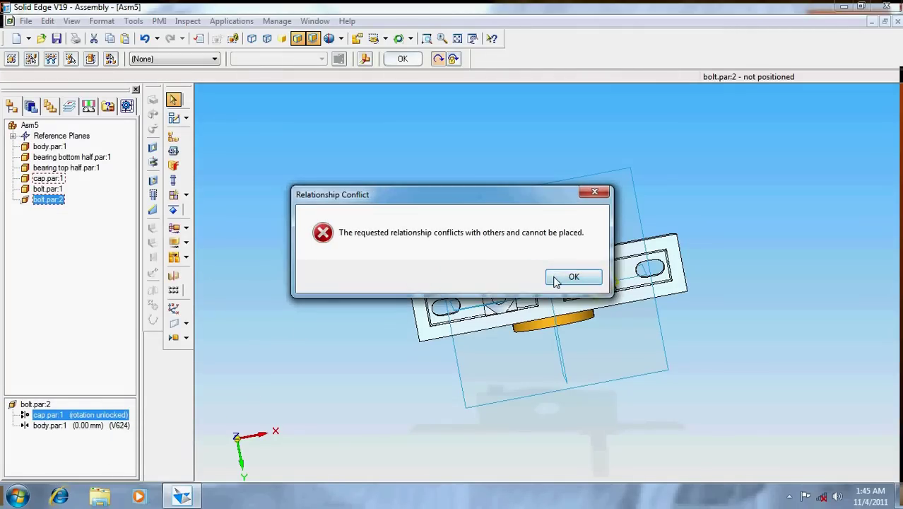
{"action": "left_click", "coordinate": [555, 279]}
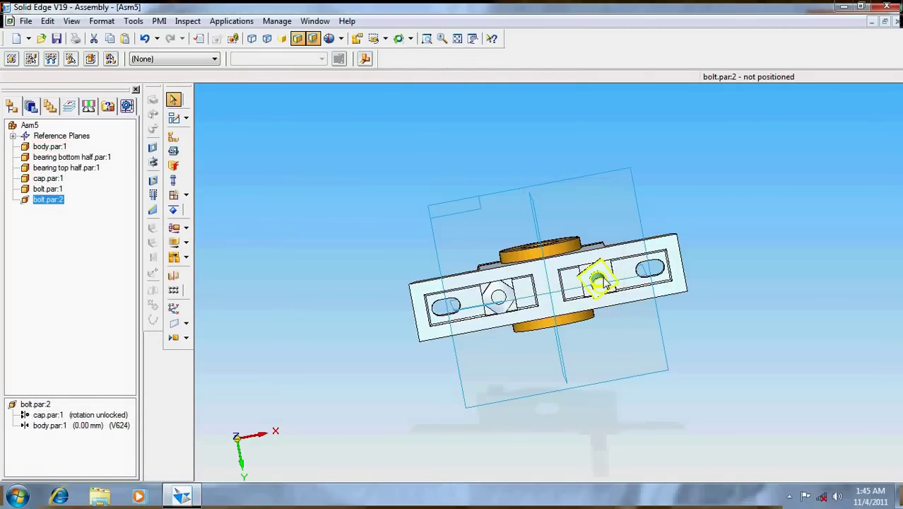
Rotate bolt.par:2 with Move Part so its head lines up with the body slot.
{"action": "left_click", "coordinate": [185, 242]}
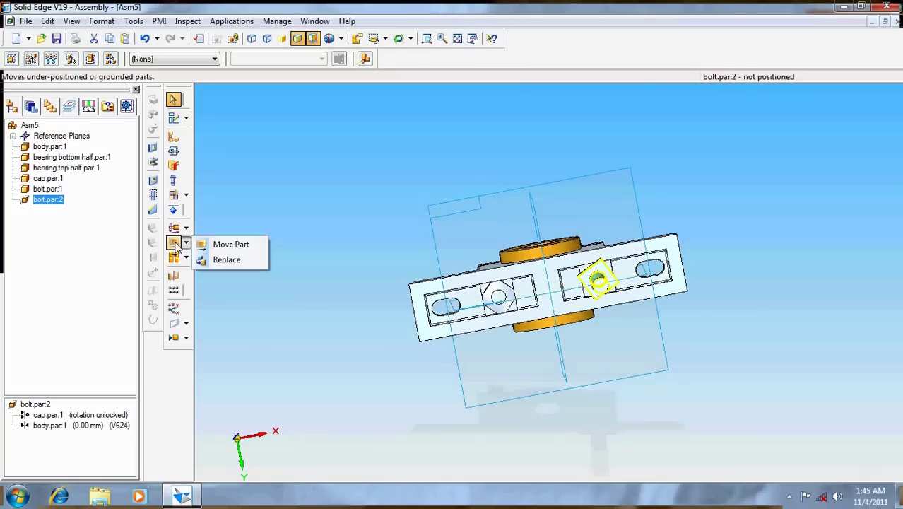
{"action": "left_click", "coordinate": [211, 242]}
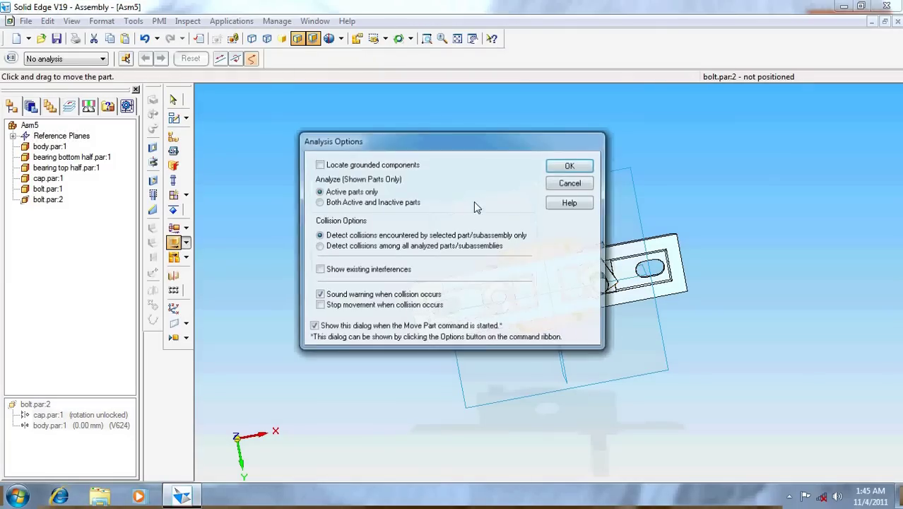
{"action": "left_click", "coordinate": [568, 165]}
{"action": "left_click_drag", "start_coordinate": [582, 266], "coordinate": [600, 270]}
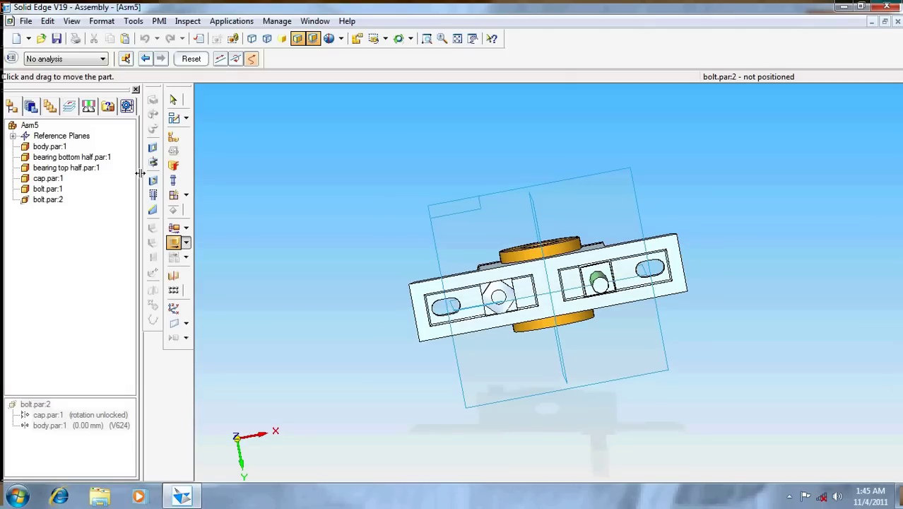
{"action": "left_click", "coordinate": [173, 99]}
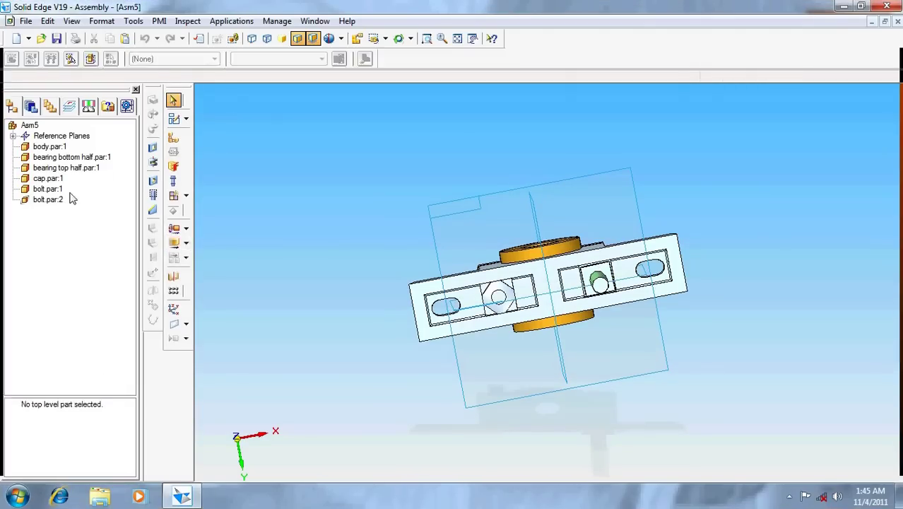
Flip bolt.par:2's mating relationship with body.par:1.
{"action": "left_click", "coordinate": [48, 199]}
{"action": "right_click", "coordinate": [117, 424]}
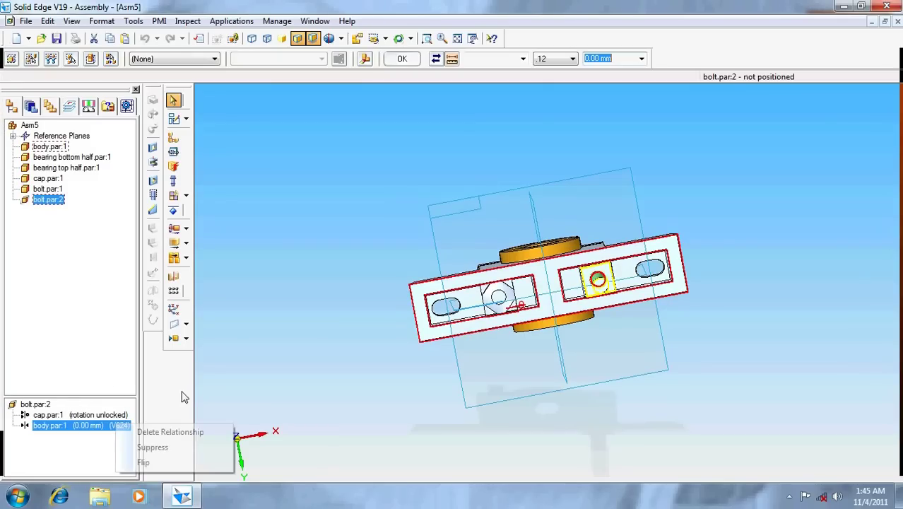
{"action": "left_click", "coordinate": [194, 462]}
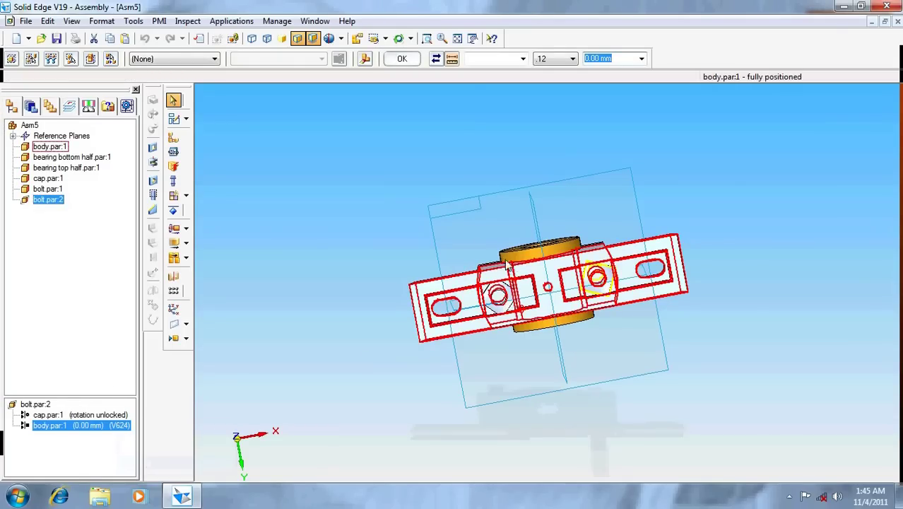
{"action": "left_click", "coordinate": [478, 228]}
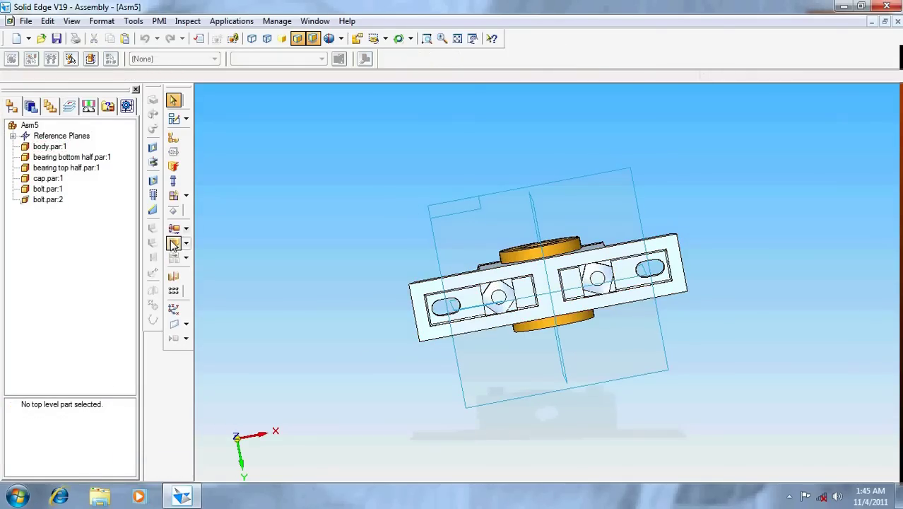
Drag the second bolt with Move Part to turn it square in its right-hand pocket.
{"action": "left_click", "coordinate": [173, 242]}
{"action": "left_click", "coordinate": [568, 165]}
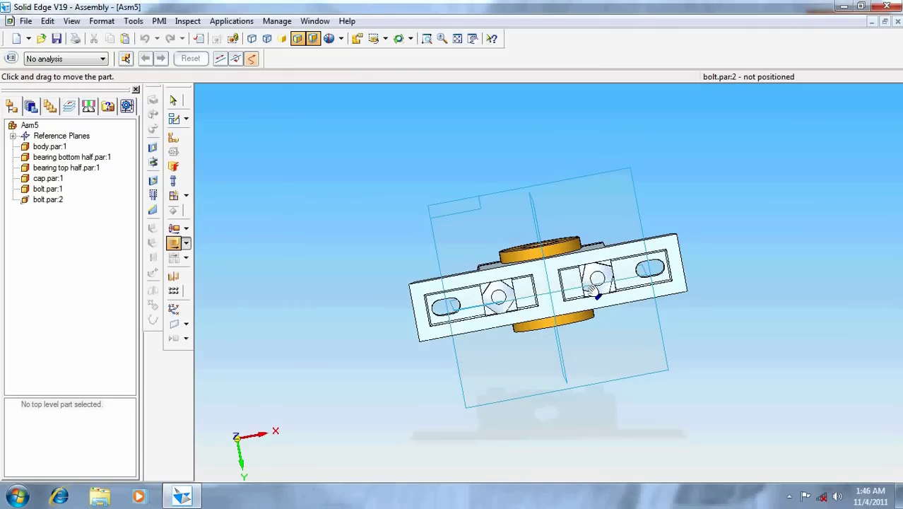
{"action": "left_click_drag", "start_coordinate": [597, 293], "coordinate": [496, 295]}
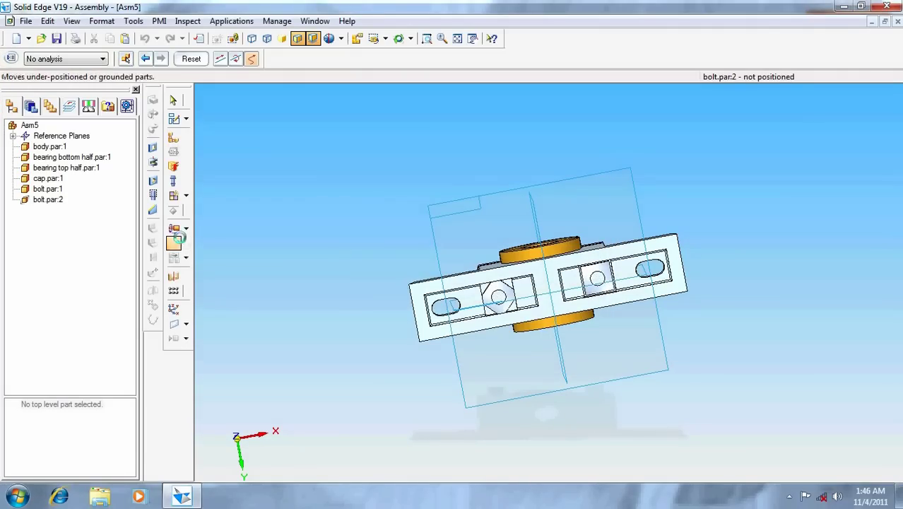
{"action": "left_click", "coordinate": [173, 243]}
{"action": "left_click", "coordinate": [561, 184]}
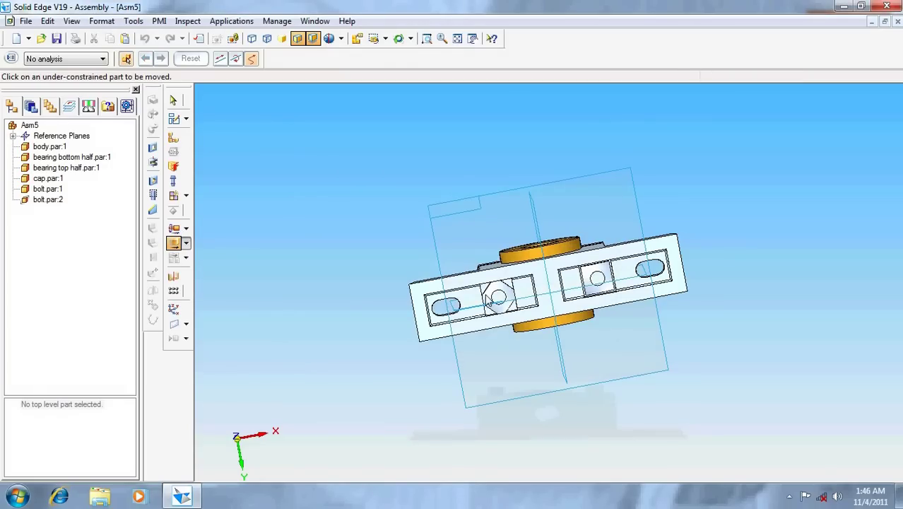
{"action": "left_click", "coordinate": [173, 243]}
{"action": "left_click", "coordinate": [570, 168]}
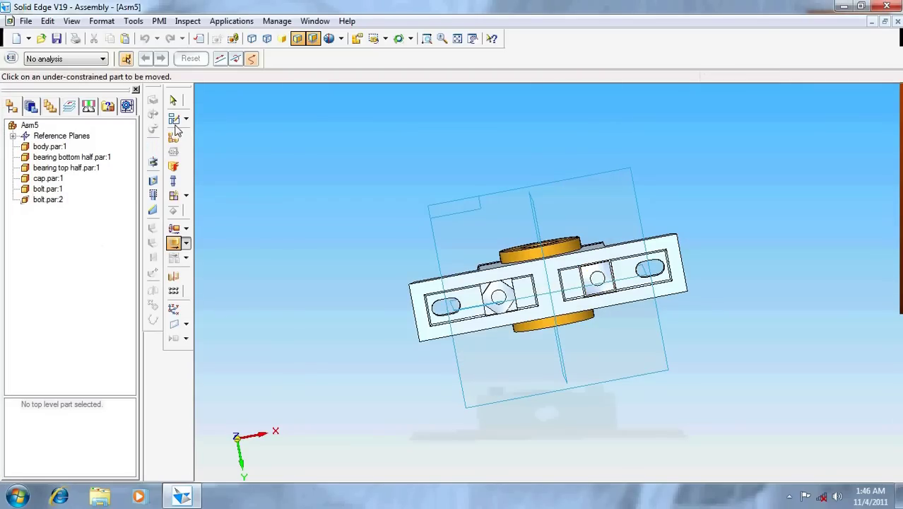
Lock bolt.par:2's rotation in its cap relationship.
{"action": "left_click", "coordinate": [175, 101]}
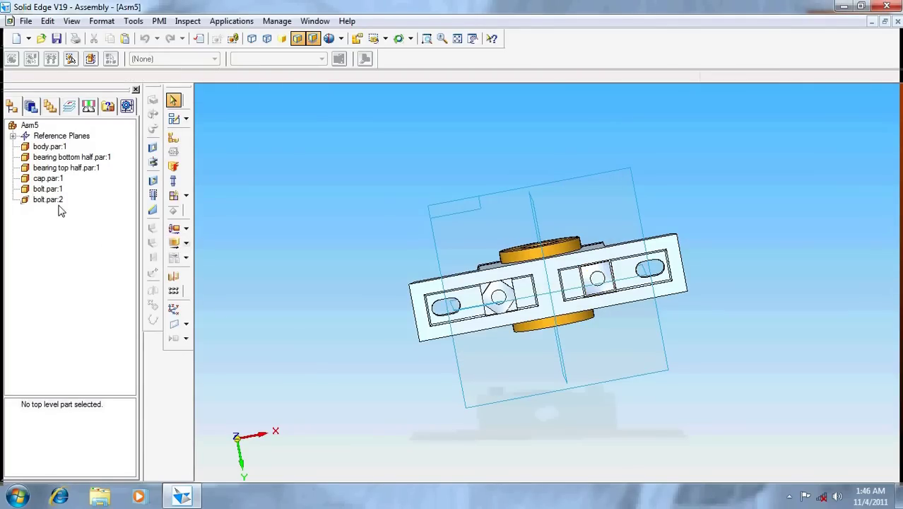
{"action": "left_click", "coordinate": [60, 199]}
{"action": "left_click", "coordinate": [124, 417]}
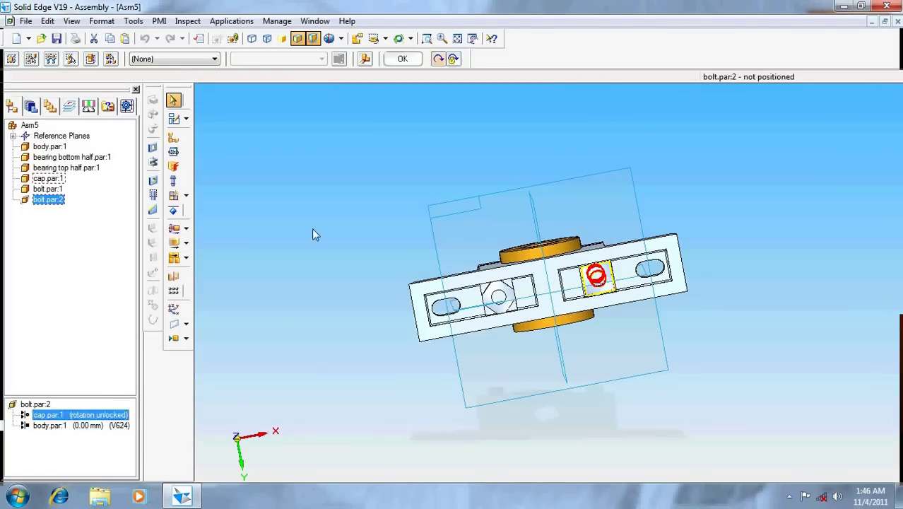
{"action": "left_click", "coordinate": [402, 59]}
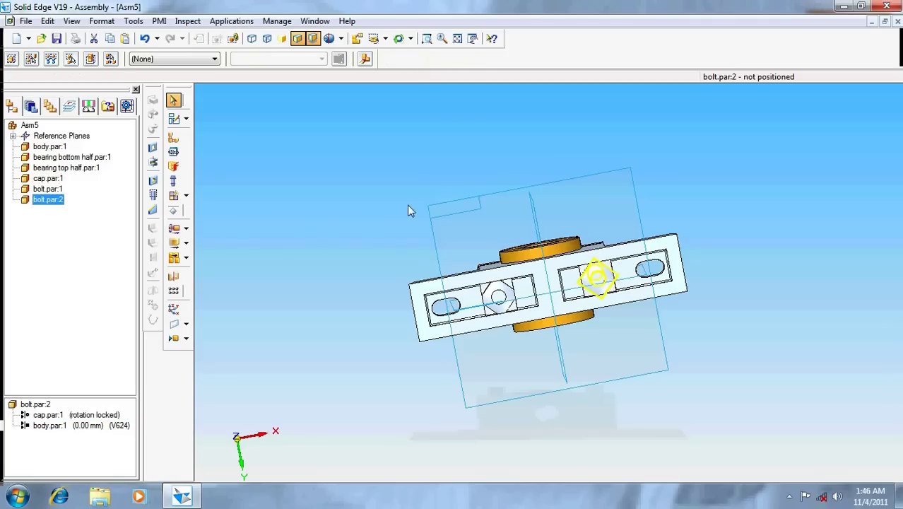
{"action": "left_click", "coordinate": [393, 204]}
Unlock bolt.par:1's rotation in its cap relationship.
{"action": "left_click", "coordinate": [35, 189]}
{"action": "left_click", "coordinate": [76, 415]}
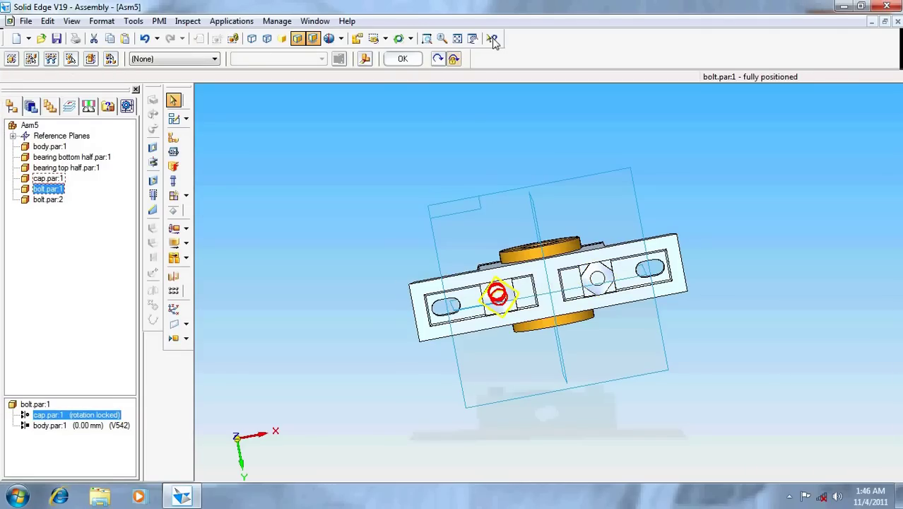
{"action": "left_click", "coordinate": [438, 58]}
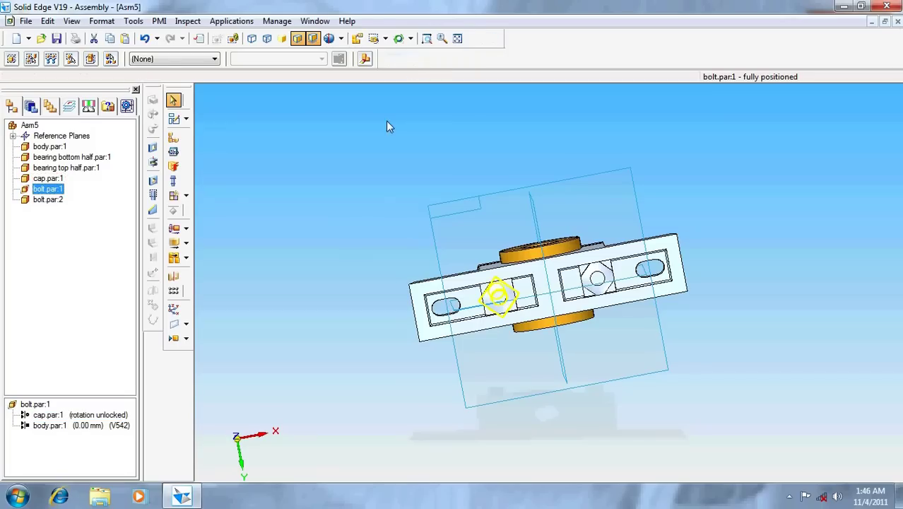
Turn the first bolt with Move Part so its hex sits square in the left pocket.
{"action": "left_click", "coordinate": [173, 242]}
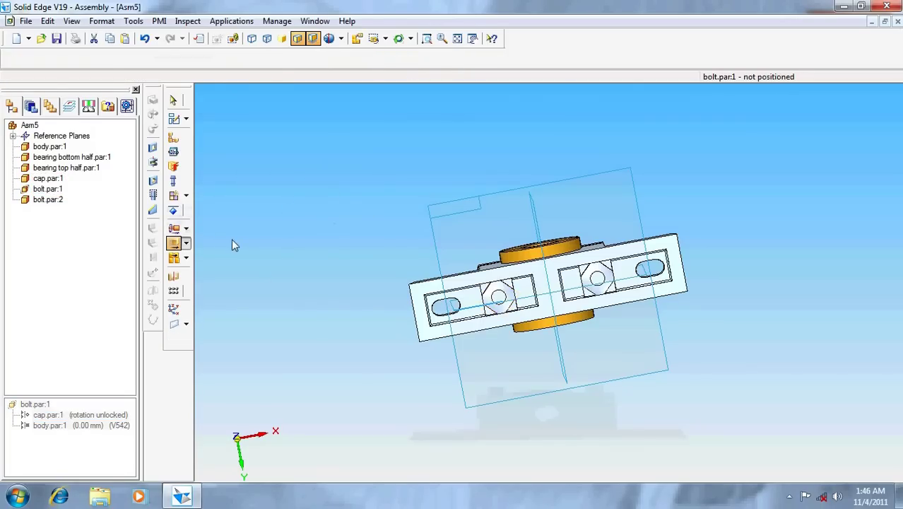
{"action": "left_click", "coordinate": [568, 165]}
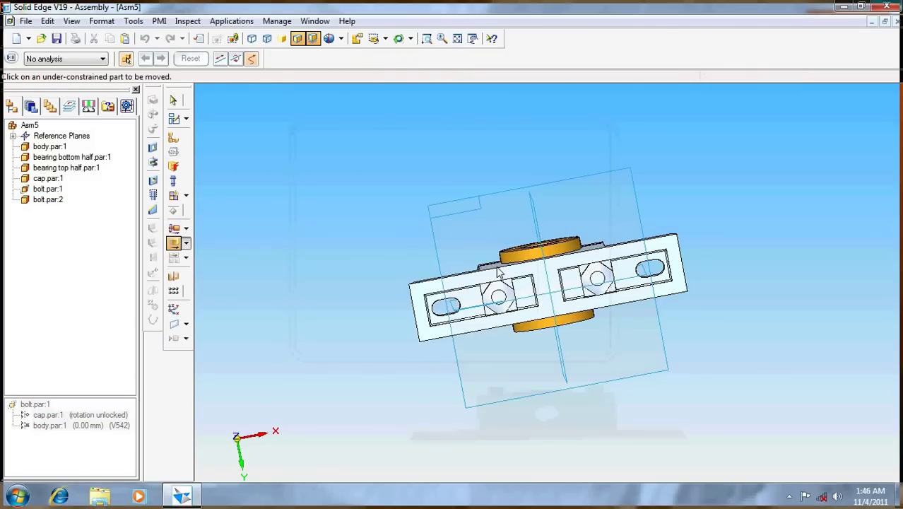
{"action": "left_click", "coordinate": [498, 293]}
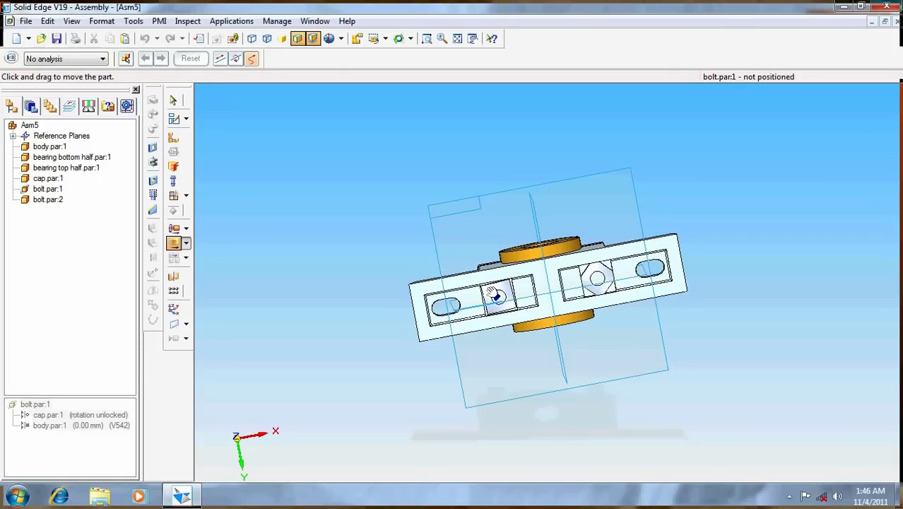
{"action": "left_click", "coordinate": [494, 296]}
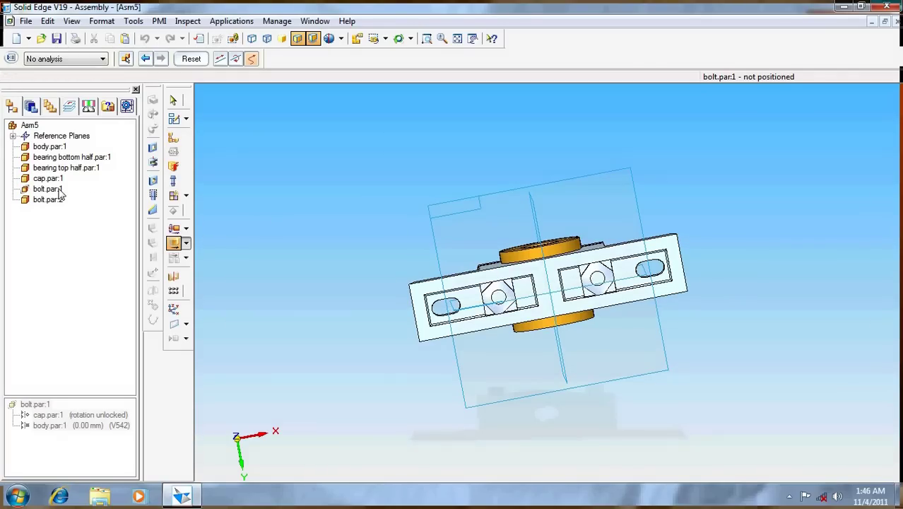
Lock bolt.par:1's rotation against the cap.
{"action": "key", "text": "Escape"}
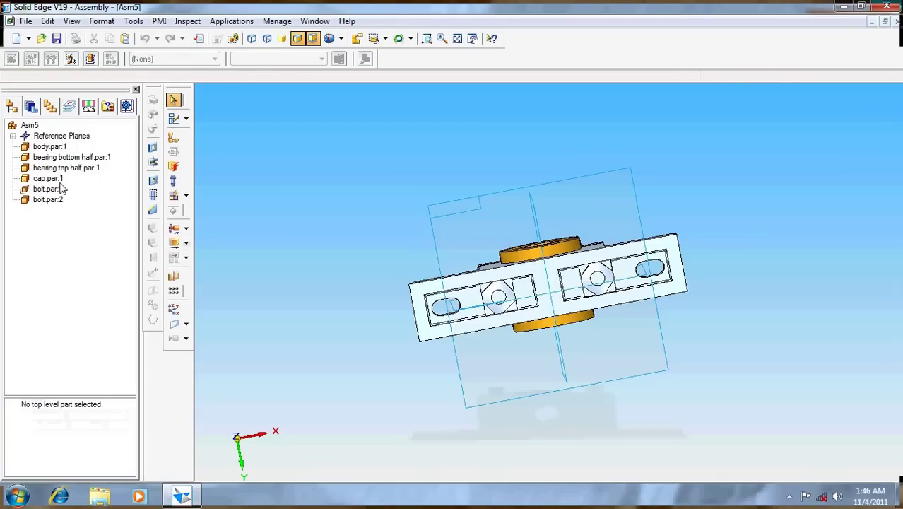
{"action": "left_click", "coordinate": [48, 189]}
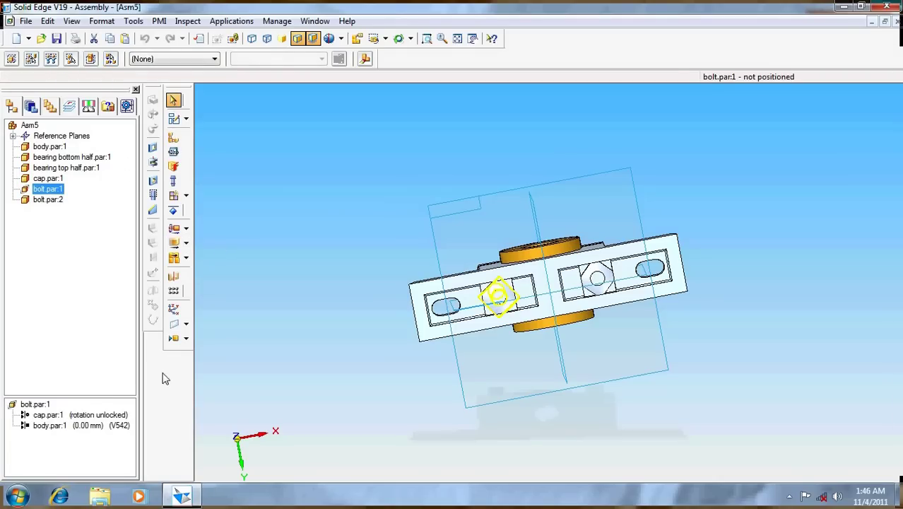
{"action": "left_click", "coordinate": [102, 418]}
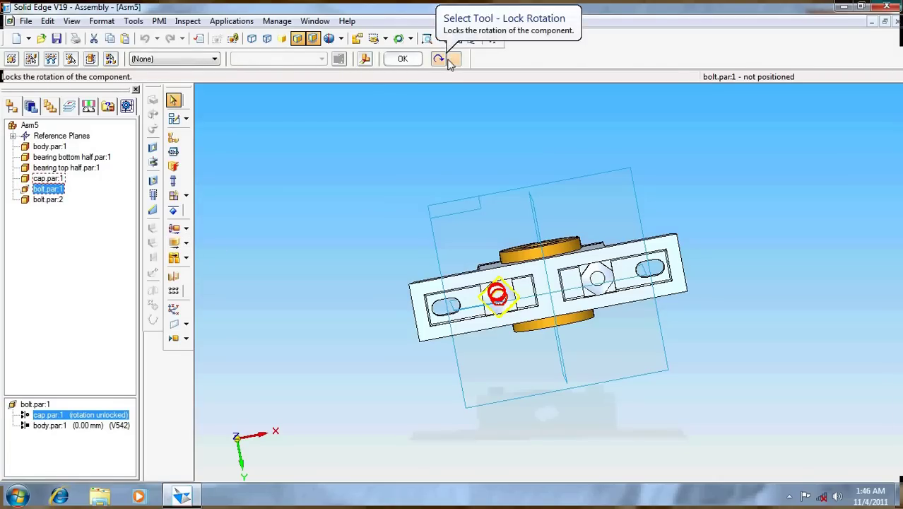
{"action": "left_click", "coordinate": [296, 210]}
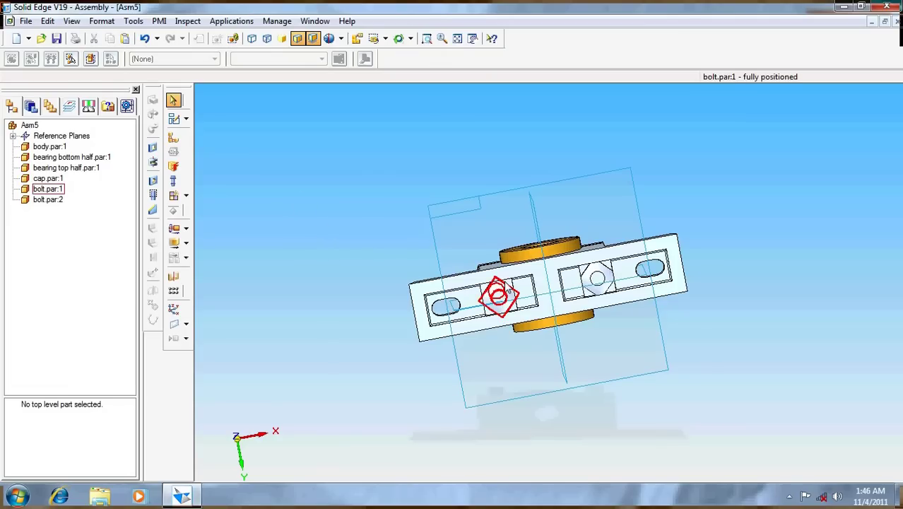
Unlock bolt.par:1's rotation about its cap alignment again.
{"action": "left_click", "coordinate": [43, 188]}
{"action": "left_click", "coordinate": [71, 414]}
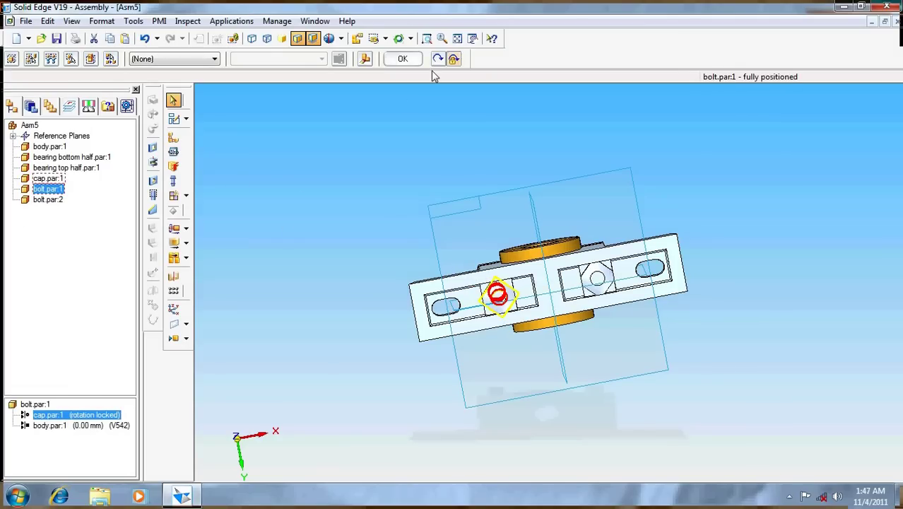
{"action": "left_click", "coordinate": [404, 61]}
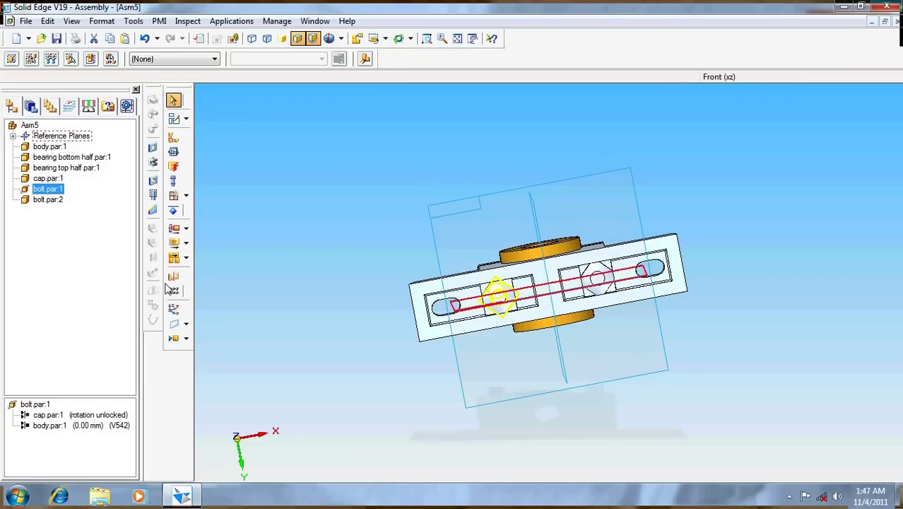
Rotate the first bolt with Move Part until its hex head matches the other bolt.
{"action": "left_click", "coordinate": [175, 243]}
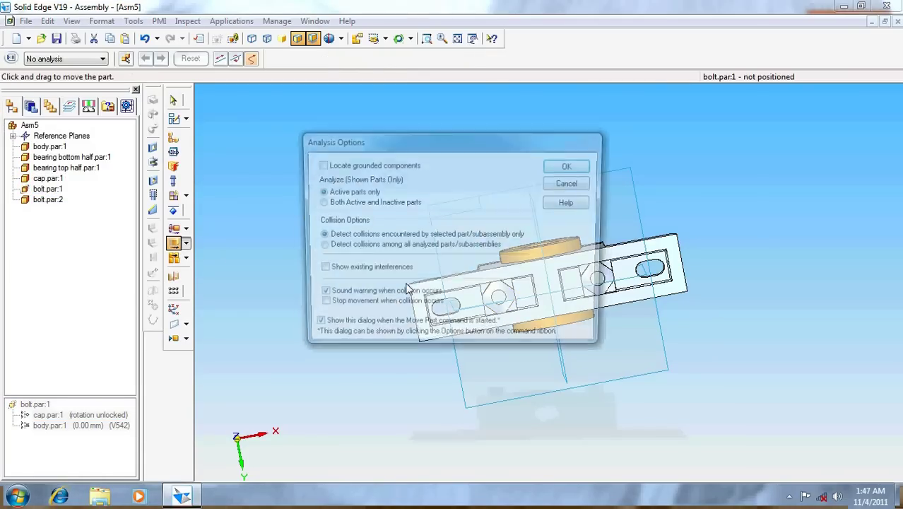
{"action": "left_click", "coordinate": [570, 166]}
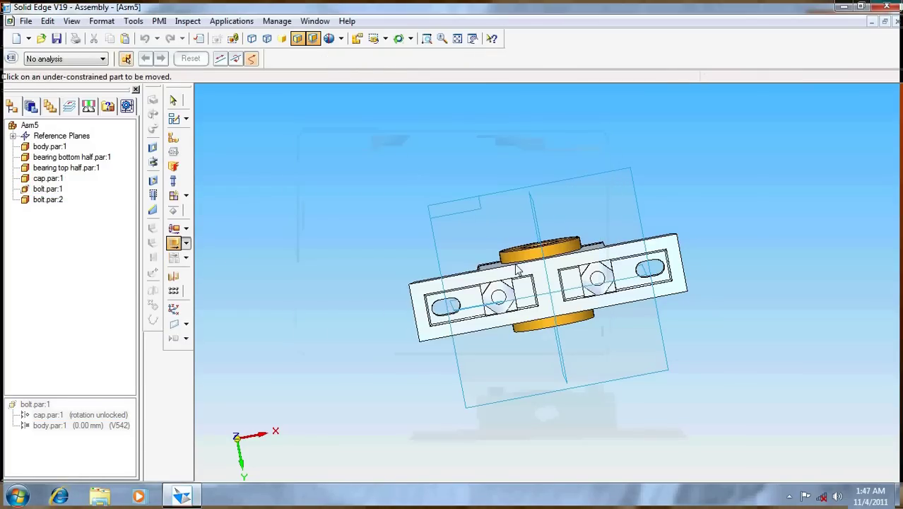
{"action": "left_click", "coordinate": [497, 298]}
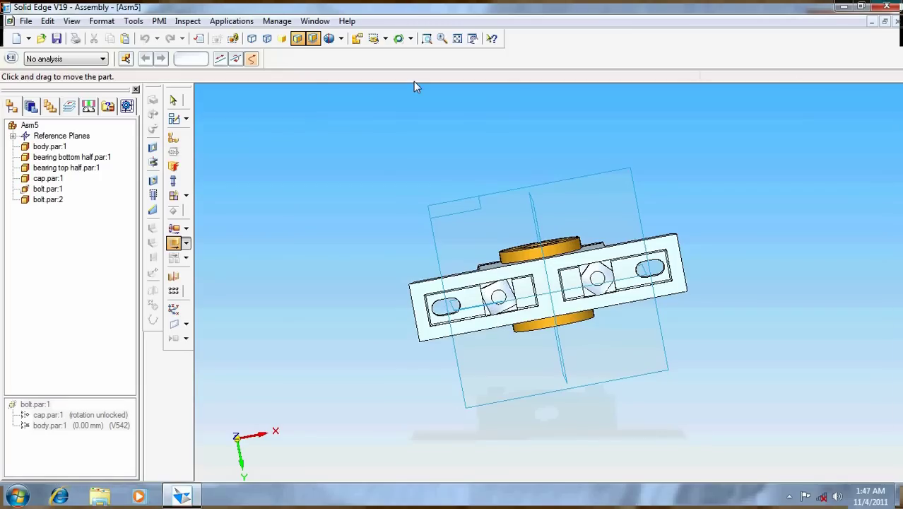
{"action": "left_click", "coordinate": [398, 39]}
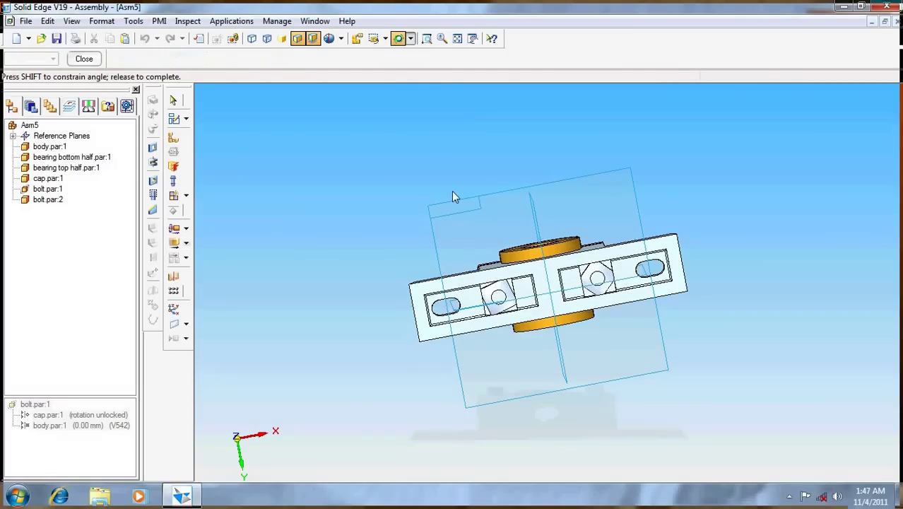
{"action": "left_click_drag", "start_coordinate": [454, 197], "coordinate": [497, 303]}
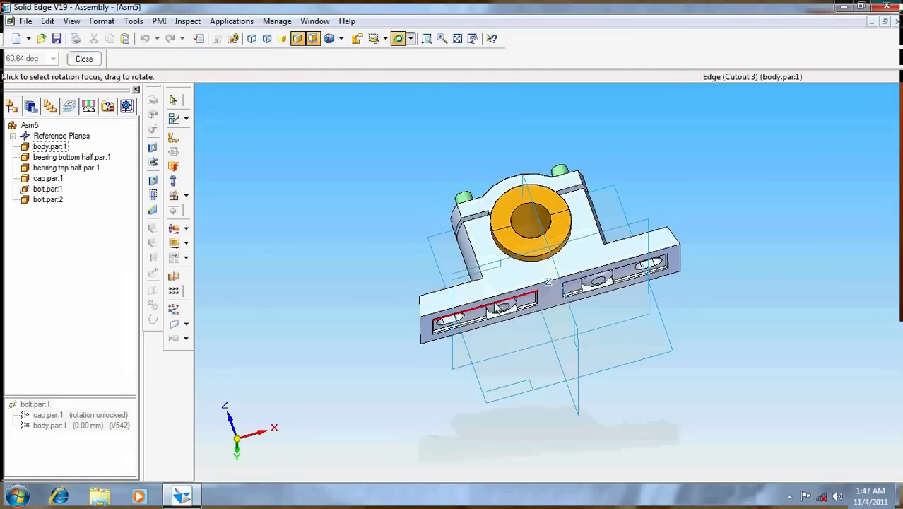
{"action": "right_click", "coordinate": [498, 308]}
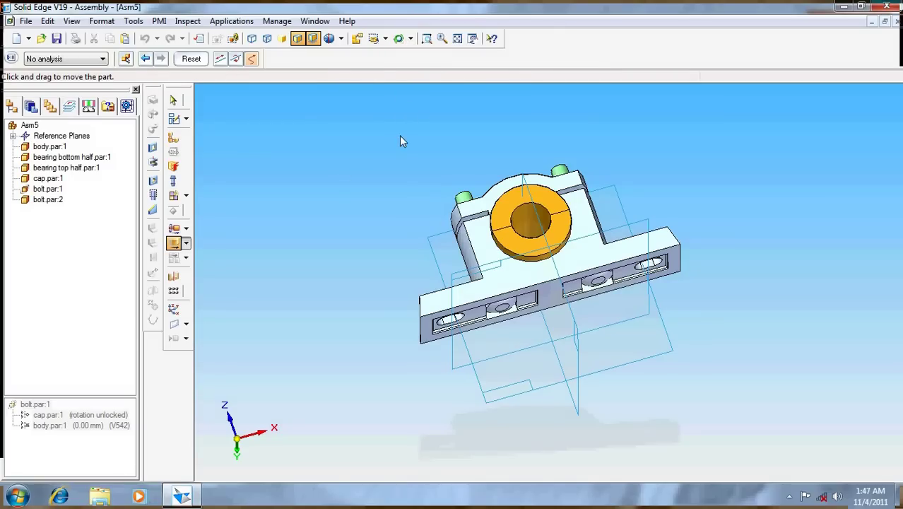
{"action": "left_click", "coordinate": [399, 39]}
{"action": "left_click_drag", "start_coordinate": [406, 223], "coordinate": [404, 209]}
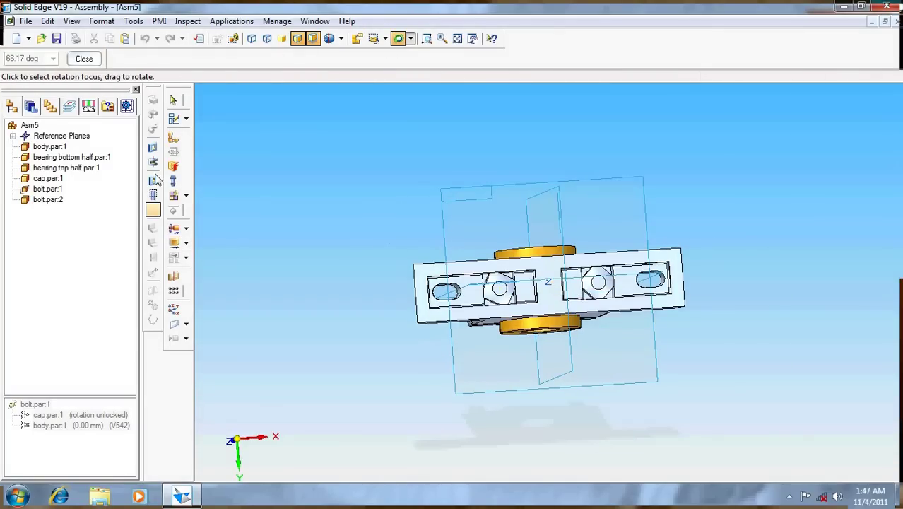
Try a Planar Align of the bolt head face to the Right plane, then dismiss the conflict.
{"action": "left_click", "coordinate": [173, 137]}
{"action": "left_click", "coordinate": [172, 59]}
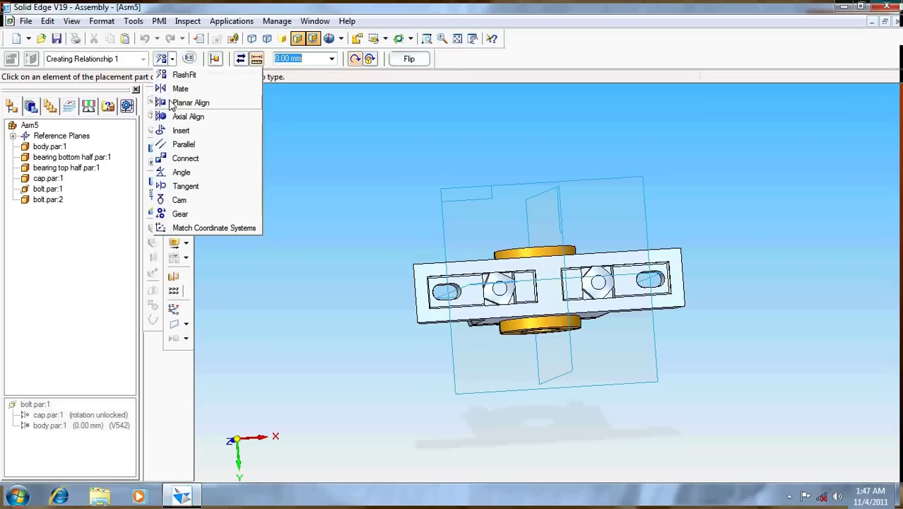
{"action": "left_click", "coordinate": [171, 104]}
{"action": "left_click", "coordinate": [494, 284]}
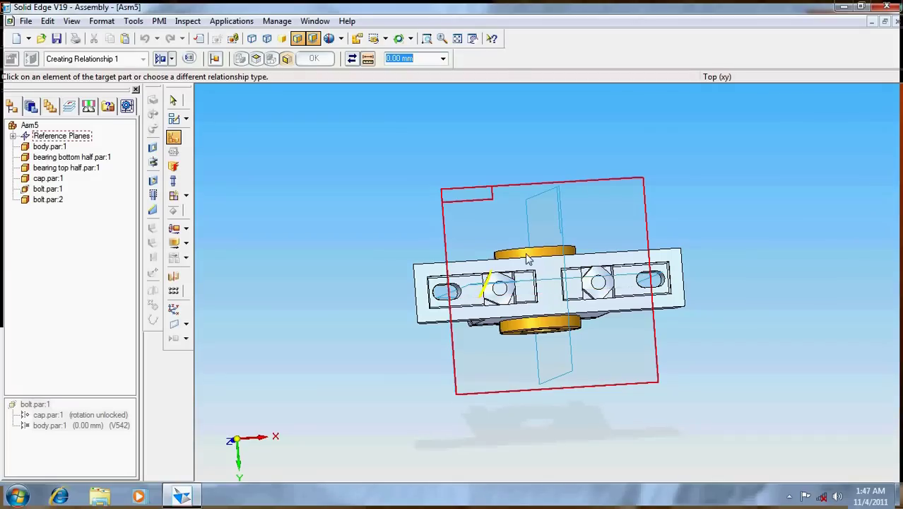
{"action": "left_click", "coordinate": [575, 345]}
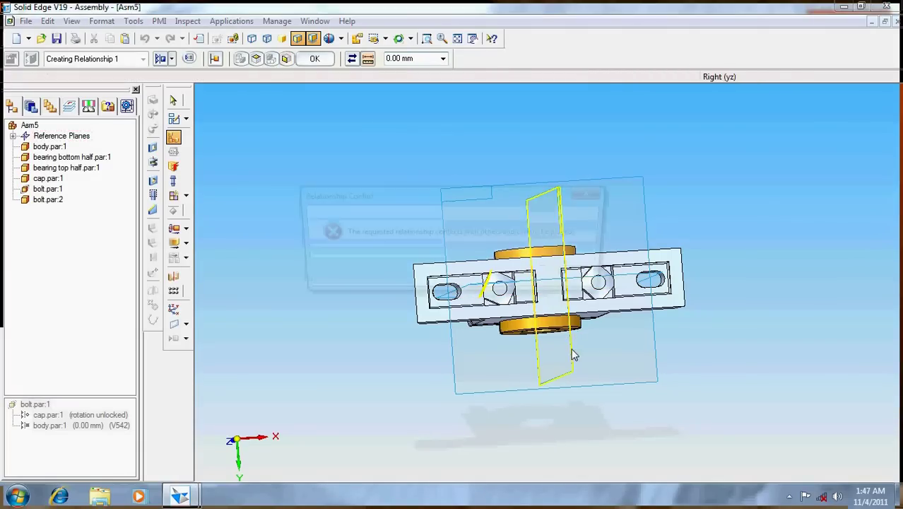
{"action": "left_click", "coordinate": [553, 277]}
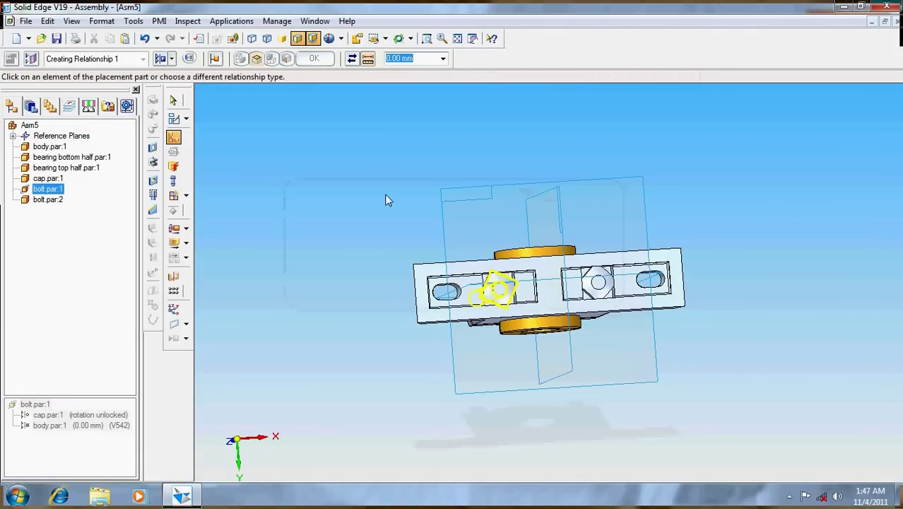
{"action": "left_click", "coordinate": [173, 102]}
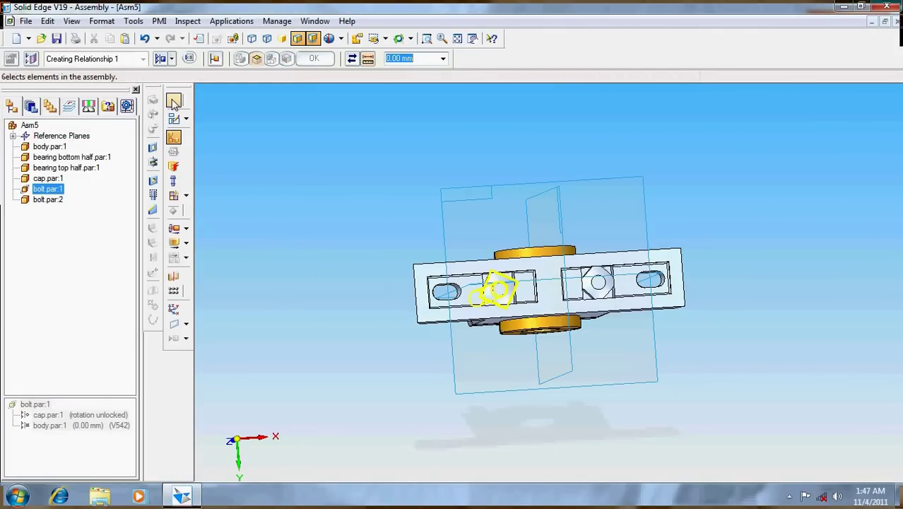
Lock bolt.par:1's rotation in its relationship with the cap.
{"action": "left_click", "coordinate": [61, 189]}
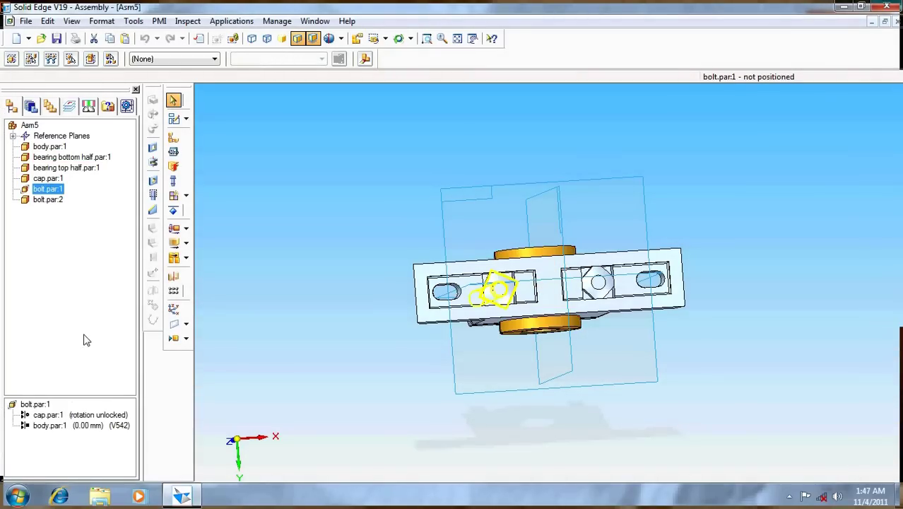
{"action": "left_click", "coordinate": [98, 415]}
{"action": "left_click", "coordinate": [452, 60]}
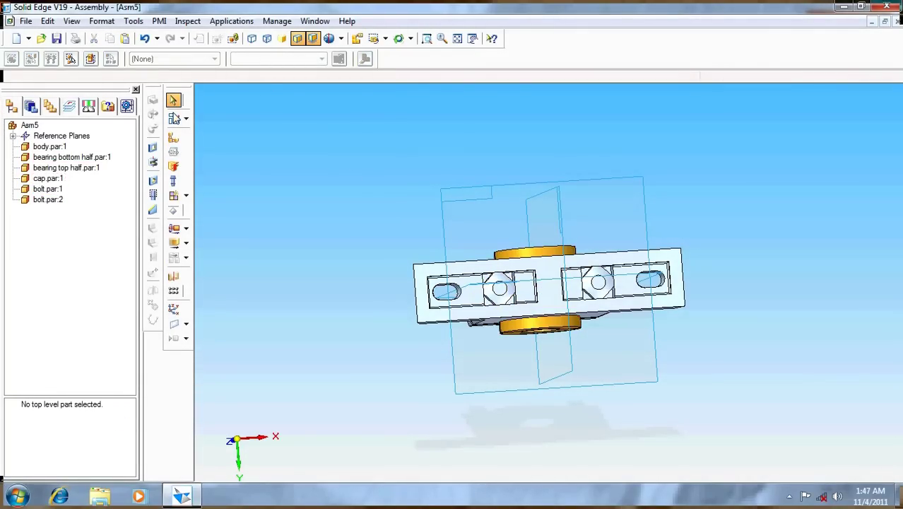
Switch to iso view and drag a lock nut from the Parts Library into the assembly.
{"action": "left_click", "coordinate": [385, 39]}
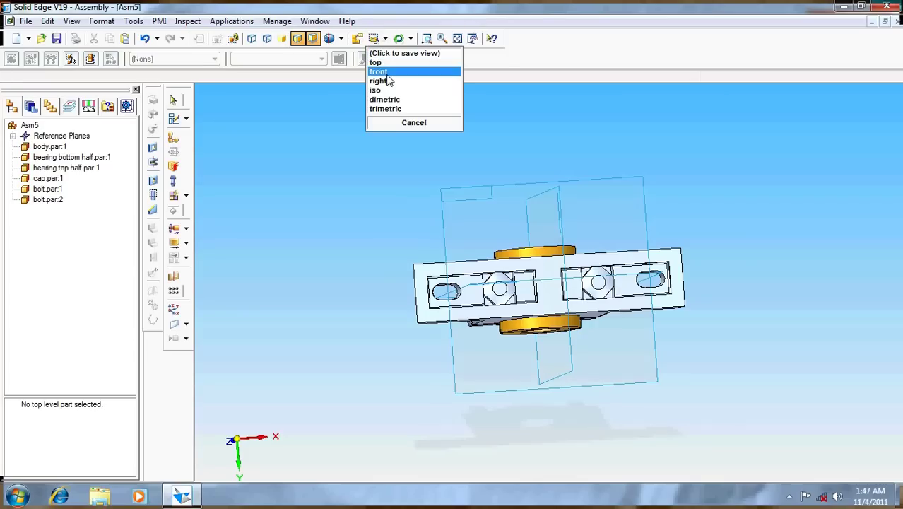
{"action": "left_click", "coordinate": [387, 91]}
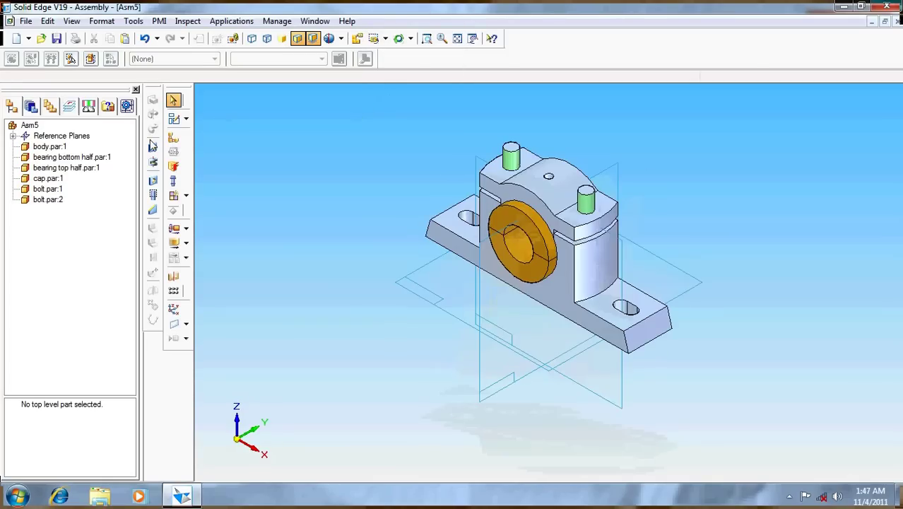
{"action": "left_click", "coordinate": [30, 106]}
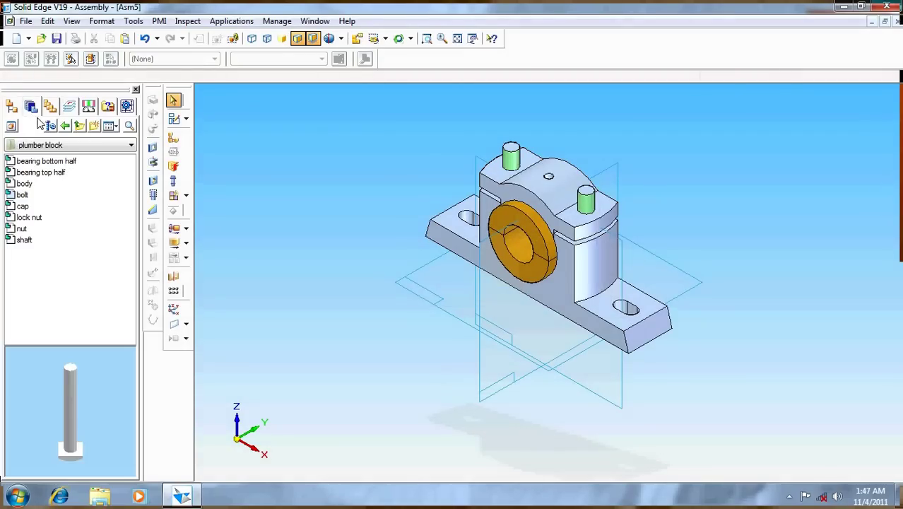
{"action": "left_click", "coordinate": [31, 218]}
{"action": "left_click_drag", "start_coordinate": [35, 217], "coordinate": [257, 216]}
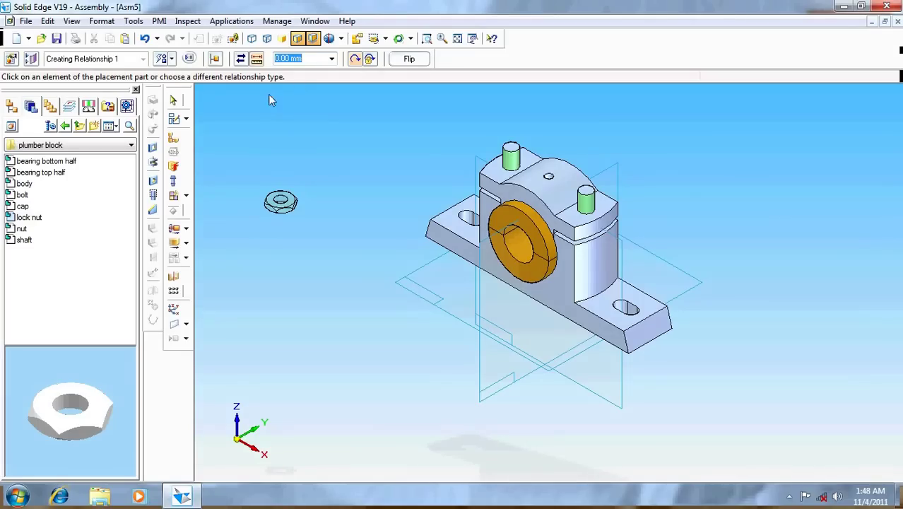
Axially align the lock nut's hole with the first bolt's axis.
{"action": "left_click", "coordinate": [171, 59]}
{"action": "left_click", "coordinate": [180, 117]}
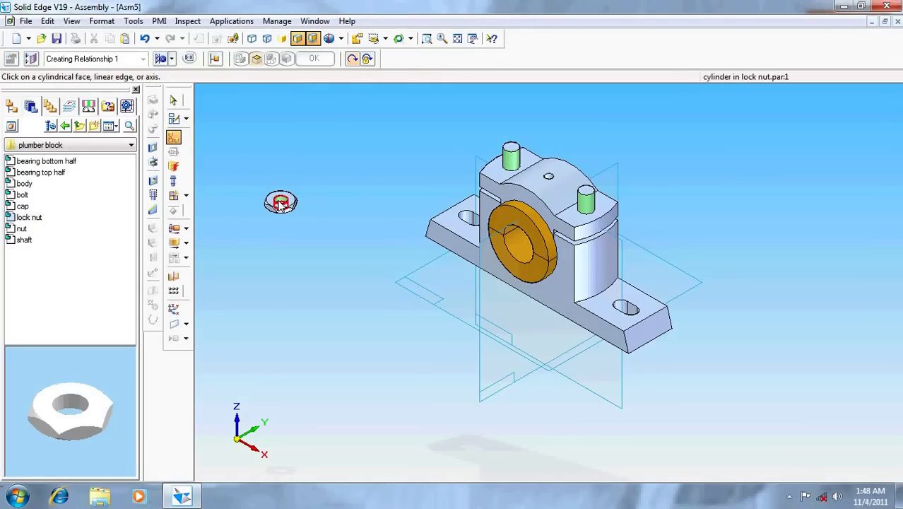
{"action": "left_click", "coordinate": [280, 201]}
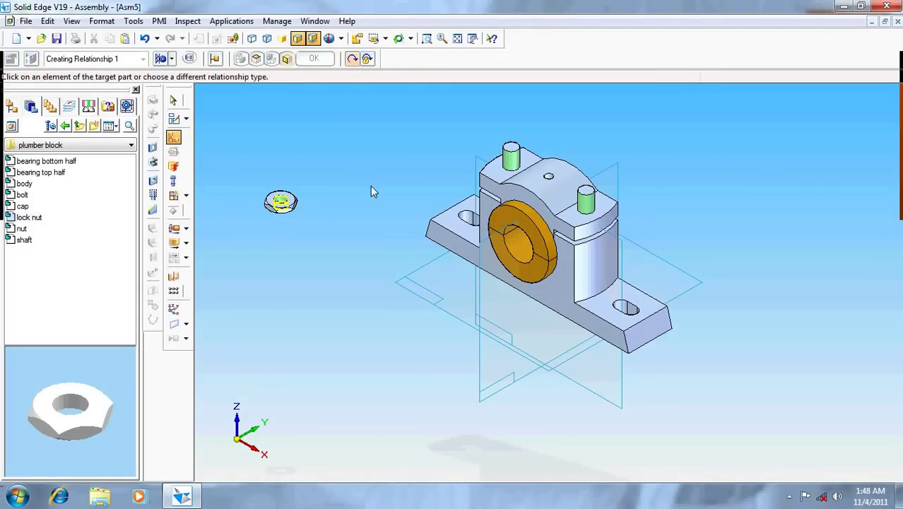
{"action": "left_click", "coordinate": [512, 162]}
Lift the lock nut above the first bolt with Move Part.
{"action": "left_click", "coordinate": [173, 242]}
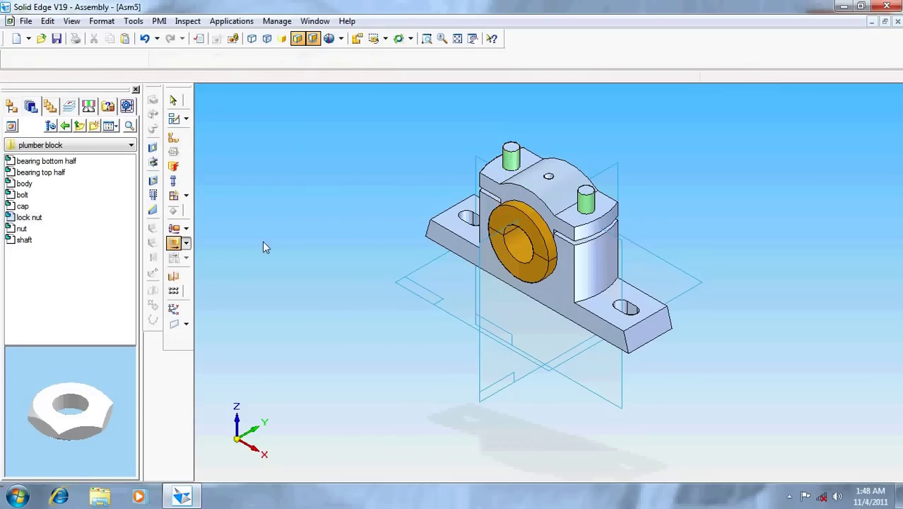
{"action": "left_click", "coordinate": [569, 167]}
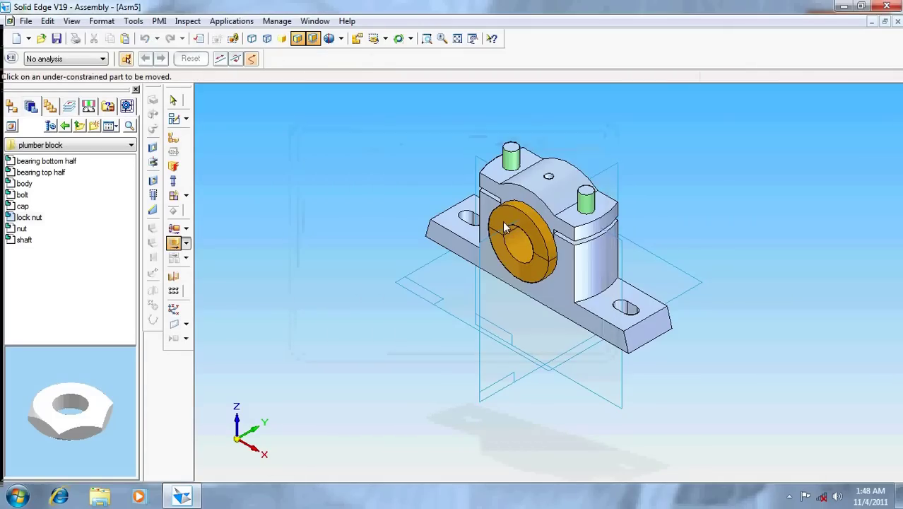
{"action": "left_click", "coordinate": [512, 199]}
{"action": "left_click_drag", "start_coordinate": [512, 199], "coordinate": [511, 127]}
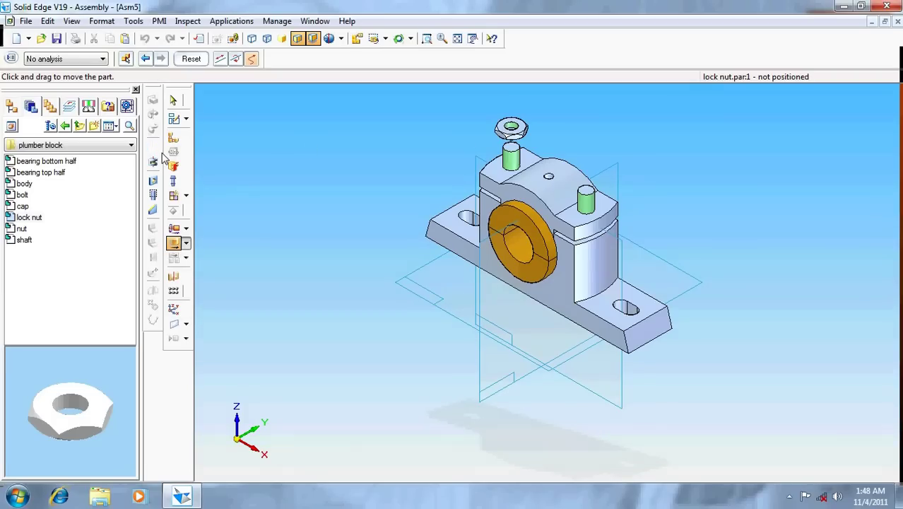
Mate the lock nut's bottom face to the top of the cap.
{"action": "left_click", "coordinate": [153, 147]}
{"action": "left_click", "coordinate": [172, 58]}
{"action": "left_click", "coordinate": [178, 89]}
{"action": "left_click", "coordinate": [510, 129]}
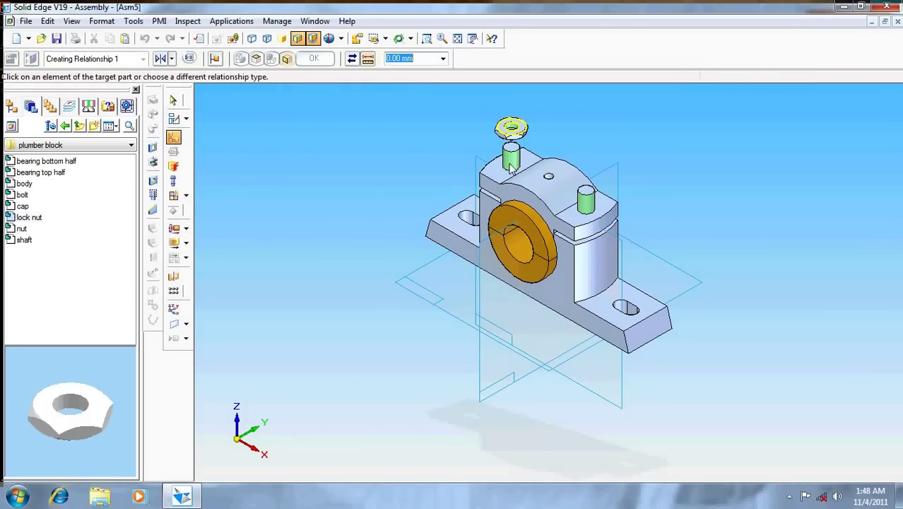
{"action": "left_click", "coordinate": [522, 154]}
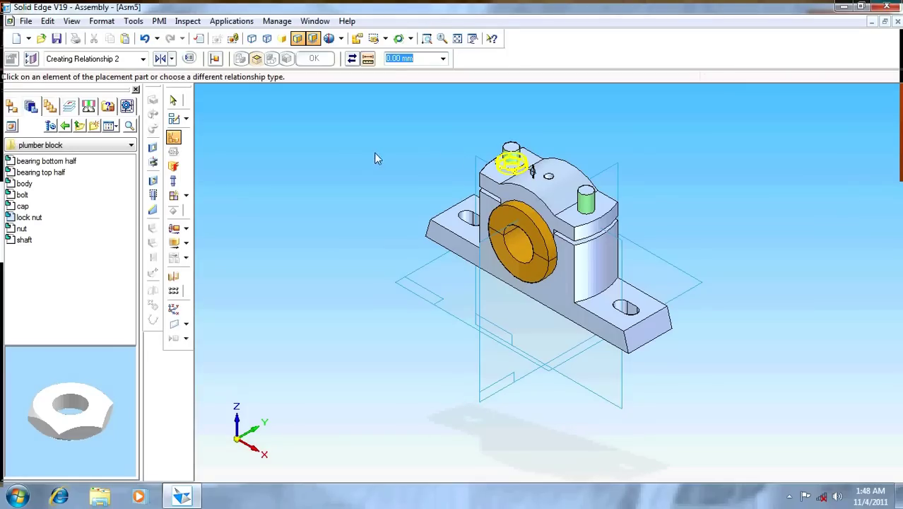
Select the lock nut's relationship with the bolt in PathFinder and confirm with OK.
{"action": "left_click", "coordinate": [11, 107]}
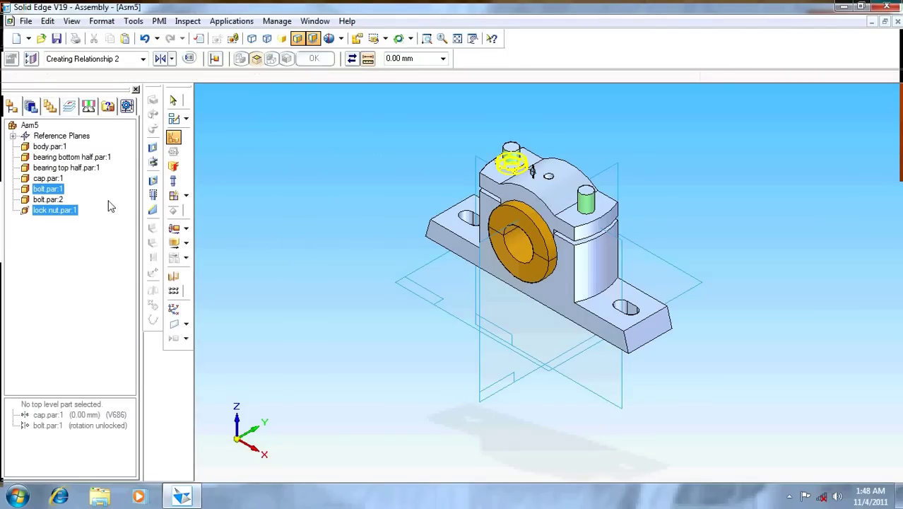
{"action": "key", "text": "Escape"}
{"action": "left_click", "coordinate": [54, 210]}
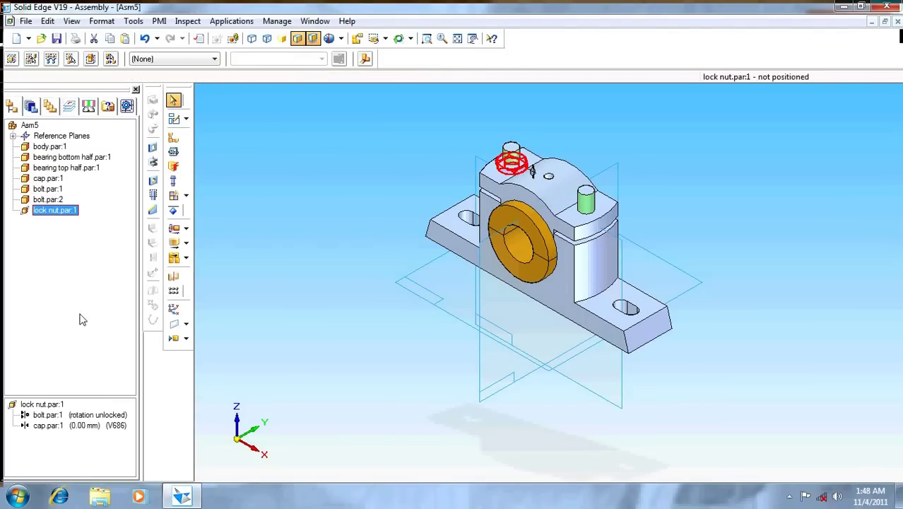
{"action": "left_click", "coordinate": [105, 415]}
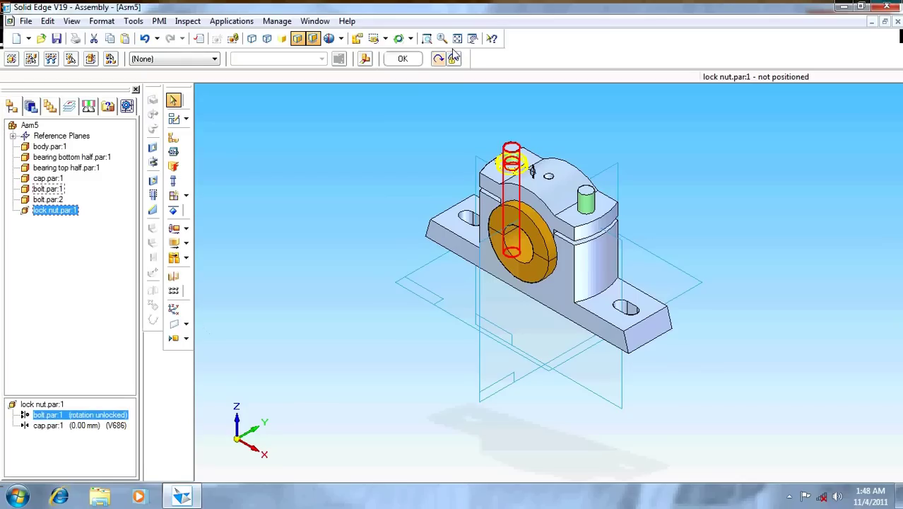
{"action": "left_click", "coordinate": [403, 59]}
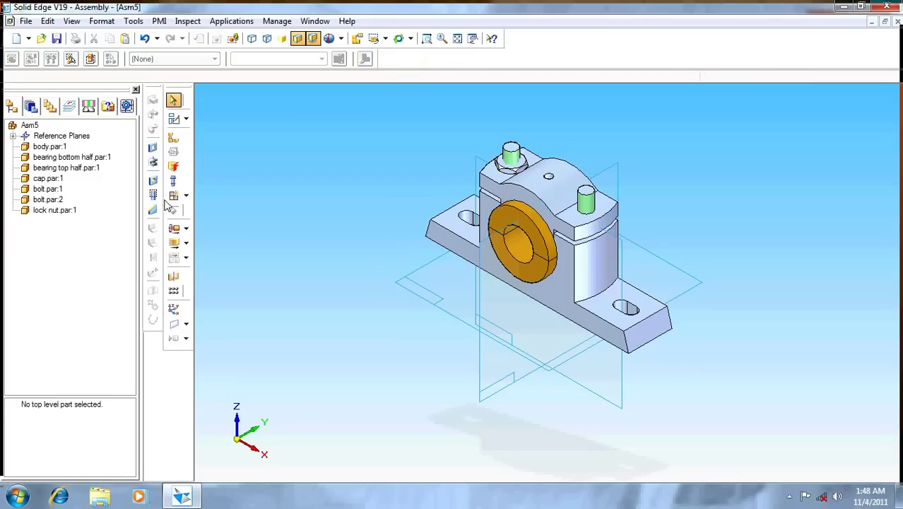
Place a second lock nut and axially align it with the right-hand bolt.
{"action": "left_click", "coordinate": [30, 106]}
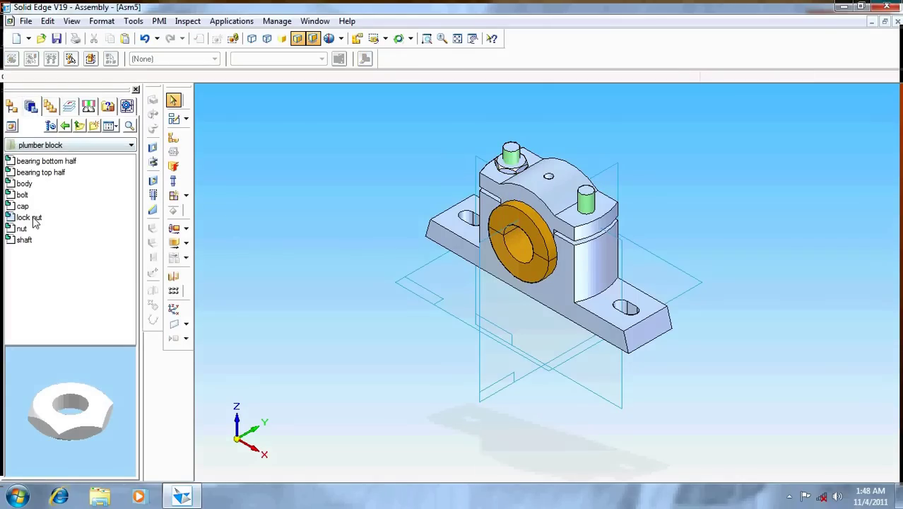
{"action": "left_click_drag", "start_coordinate": [33, 222], "coordinate": [259, 216]}
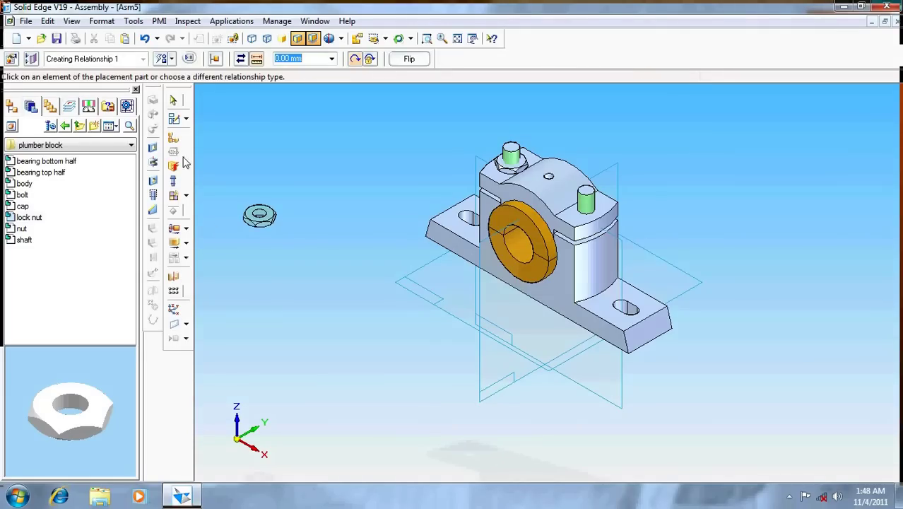
{"action": "left_click", "coordinate": [171, 58]}
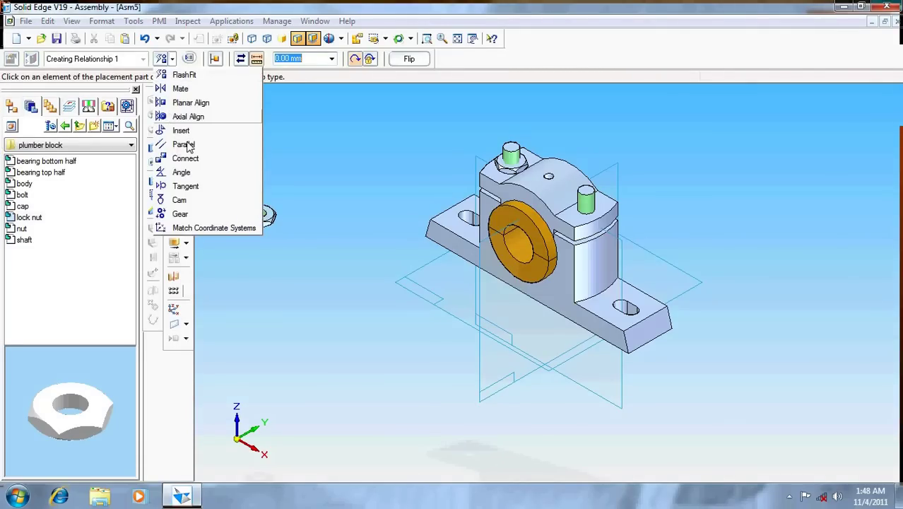
{"action": "left_click", "coordinate": [185, 116]}
{"action": "left_click", "coordinate": [258, 215]}
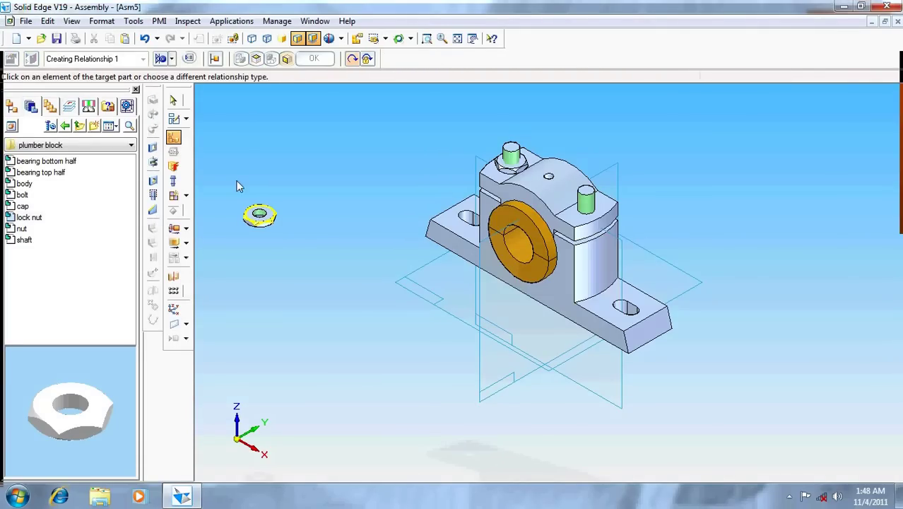
{"action": "left_click", "coordinate": [171, 59]}
{"action": "left_click", "coordinate": [173, 97]}
{"action": "left_click", "coordinate": [171, 59]}
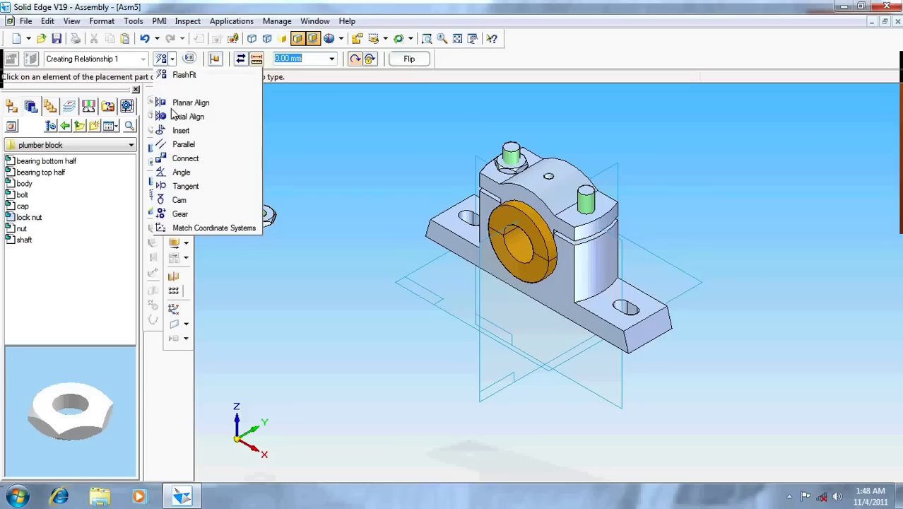
{"action": "left_click", "coordinate": [185, 115]}
{"action": "left_click", "coordinate": [258, 215]}
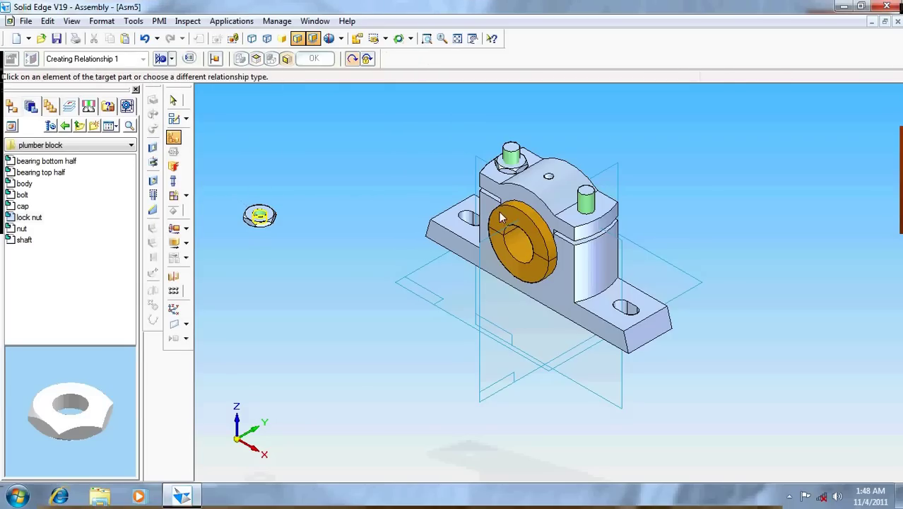
{"action": "left_click", "coordinate": [587, 253]}
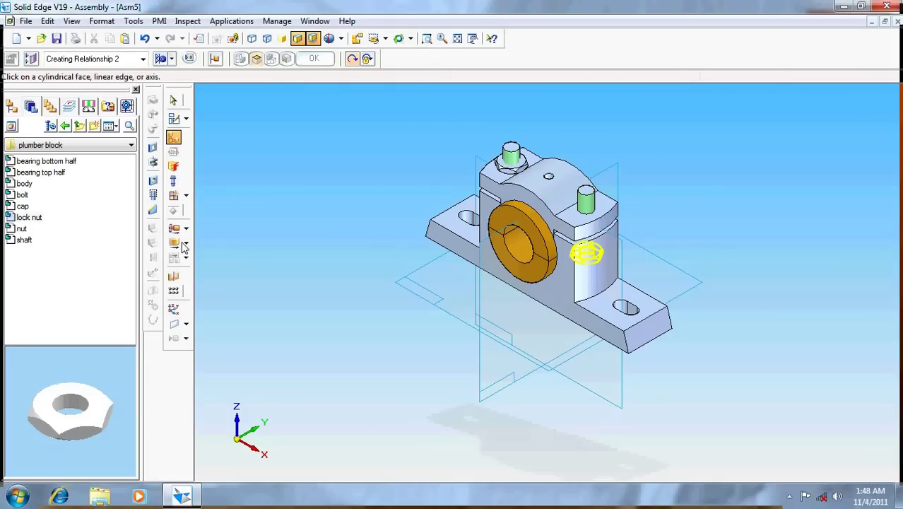
Lift the second lock nut along the bolt above the cap with Move Part.
{"action": "left_click", "coordinate": [179, 243]}
{"action": "left_click", "coordinate": [569, 172]}
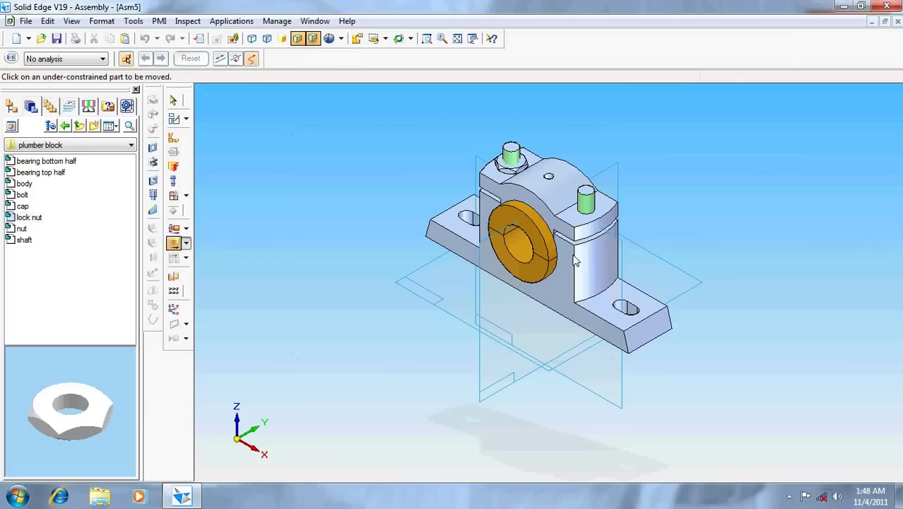
{"action": "left_click_drag", "start_coordinate": [573, 260], "coordinate": [384, 187]}
Mate the lock nut's underside to the cap's top face.
{"action": "left_click", "coordinate": [173, 136]}
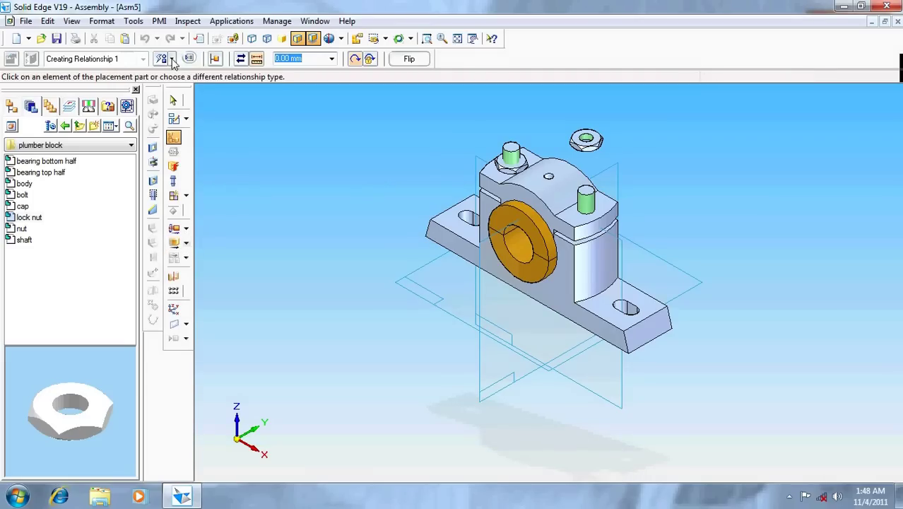
{"action": "left_click", "coordinate": [173, 61]}
{"action": "left_click", "coordinate": [197, 113]}
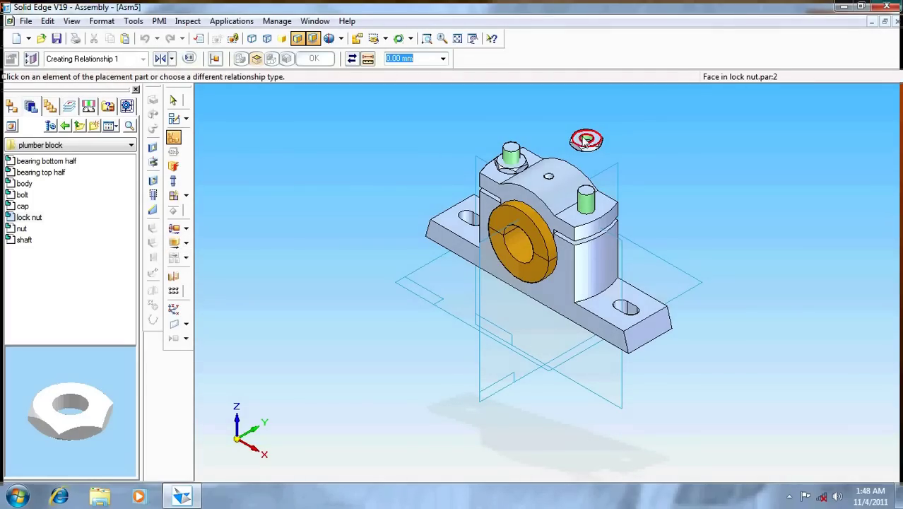
{"action": "left_click", "coordinate": [586, 140]}
{"action": "left_click", "coordinate": [585, 198]}
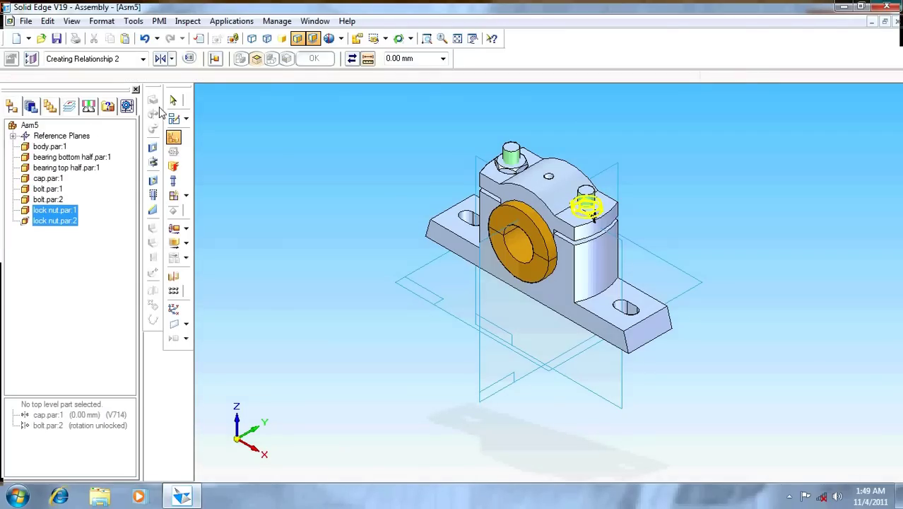
Lock lock nut.par:2's rotation in its relationship with bolt.par:2 and confirm.
{"action": "left_click", "coordinate": [173, 100]}
{"action": "left_click", "coordinate": [55, 220]}
{"action": "left_click", "coordinate": [106, 414]}
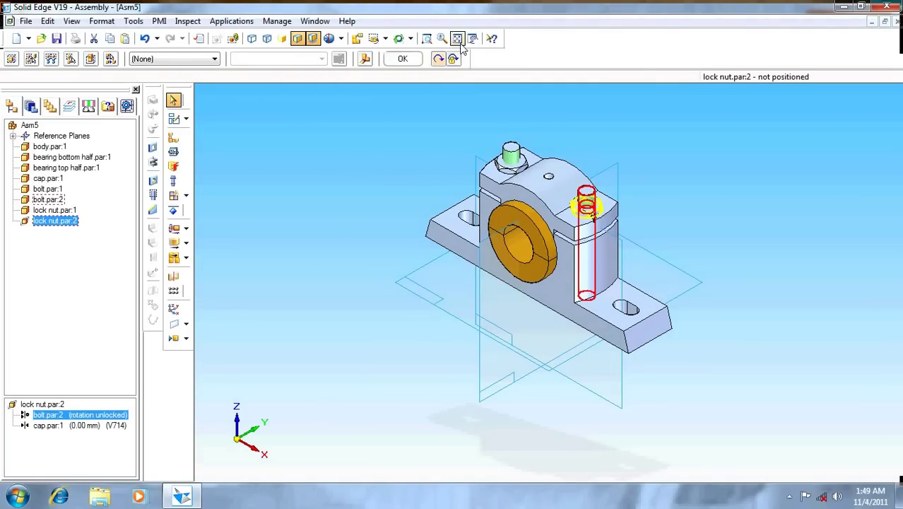
{"action": "left_click", "coordinate": [453, 59]}
{"action": "left_click", "coordinate": [402, 59]}
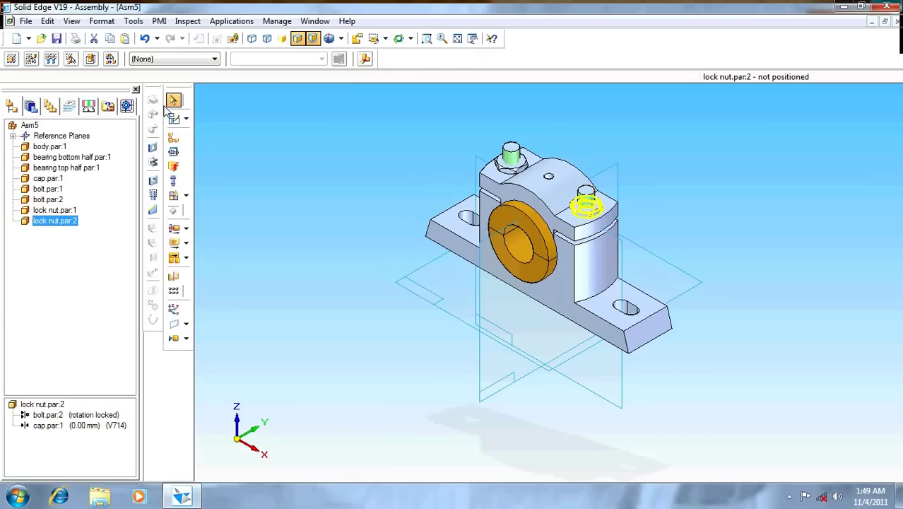
{"action": "left_click", "coordinate": [31, 106]}
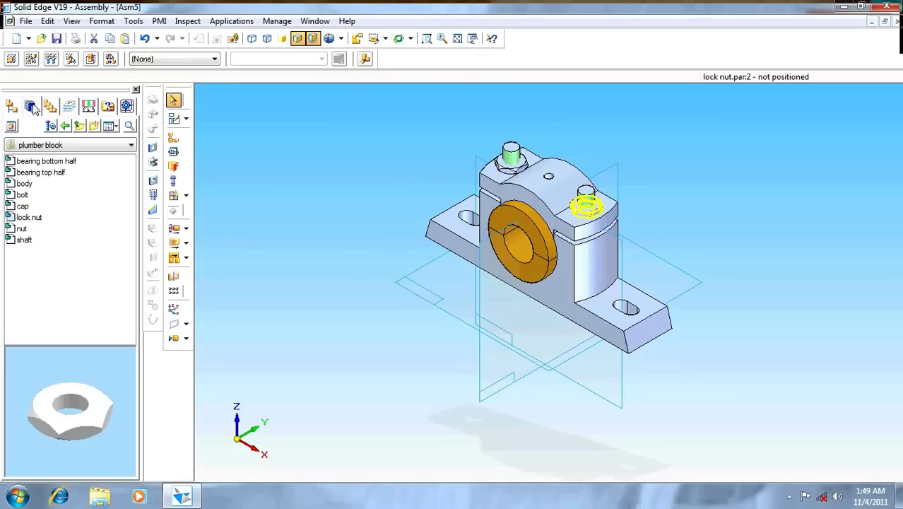
Drag a hex nut from the Parts Library into the view beside the model.
{"action": "left_click_drag", "start_coordinate": [28, 217], "coordinate": [350, 228]}
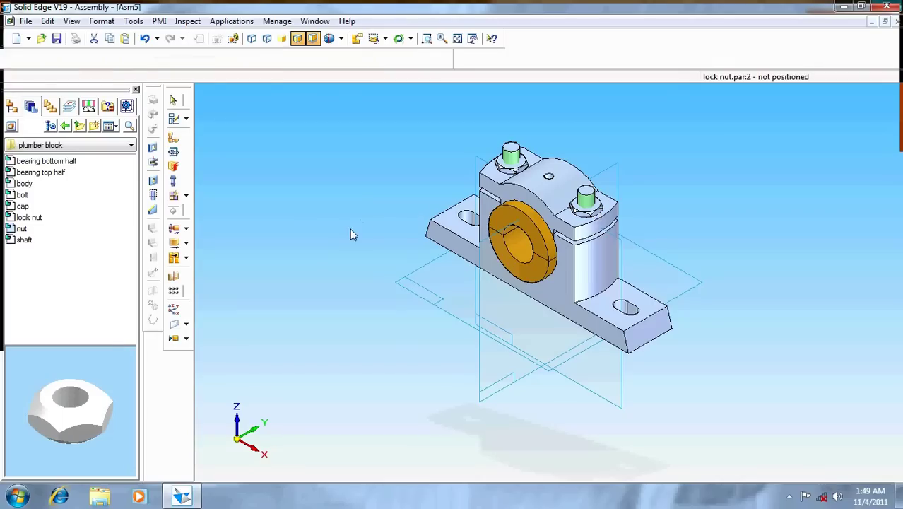
{"action": "left_click", "coordinate": [173, 137]}
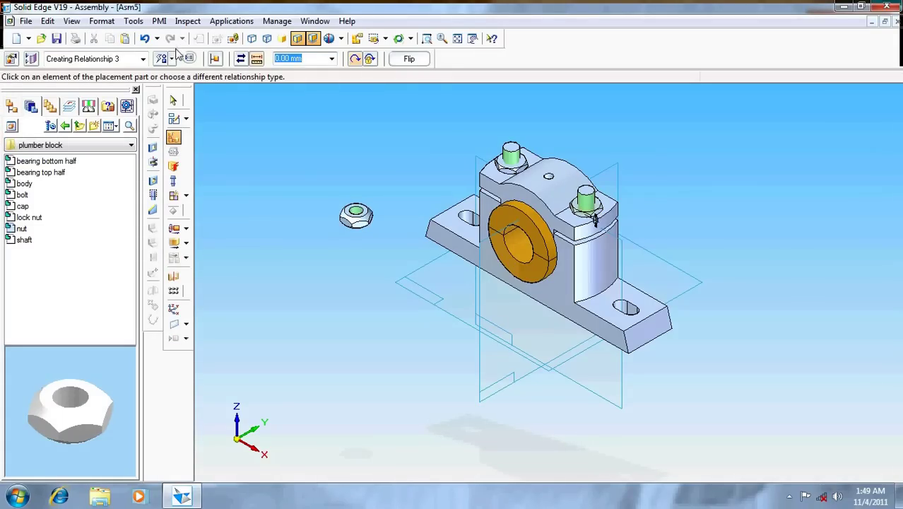
{"action": "left_click", "coordinate": [172, 58]}
{"action": "left_click", "coordinate": [176, 114]}
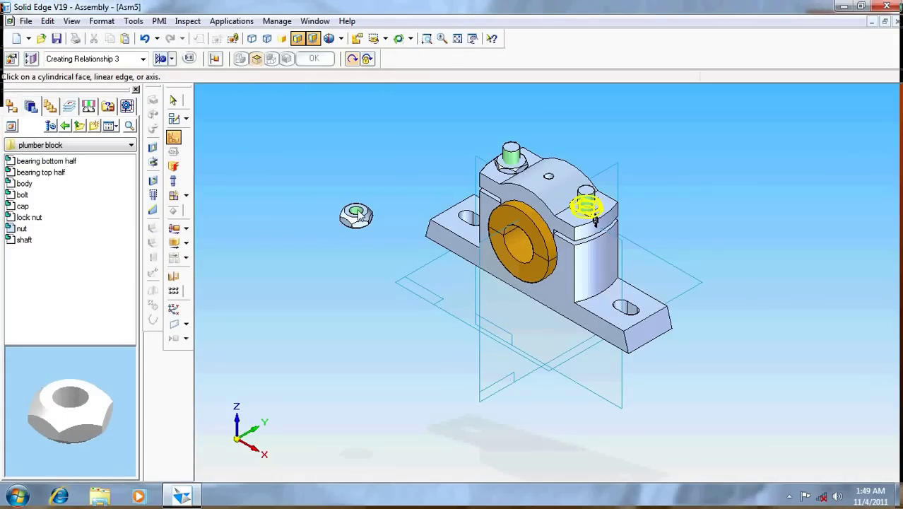
{"action": "left_click", "coordinate": [174, 137]}
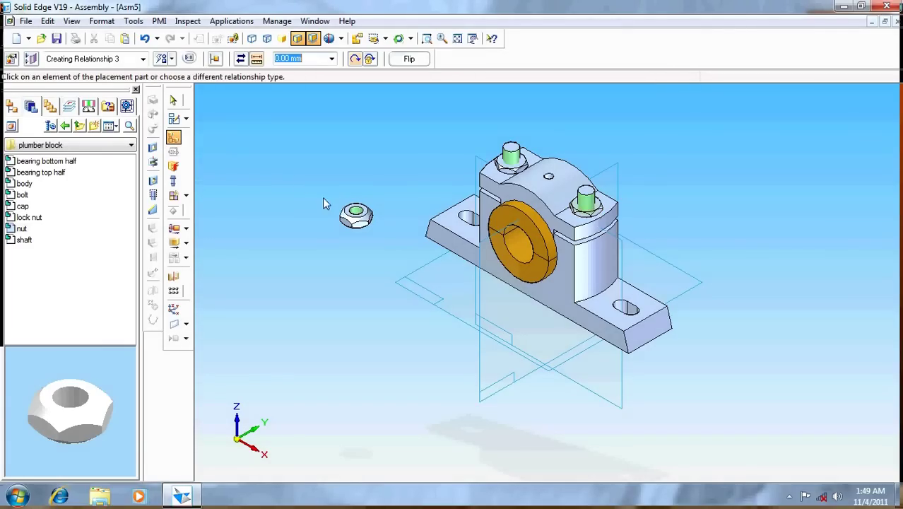
{"action": "key", "text": "Escape"}
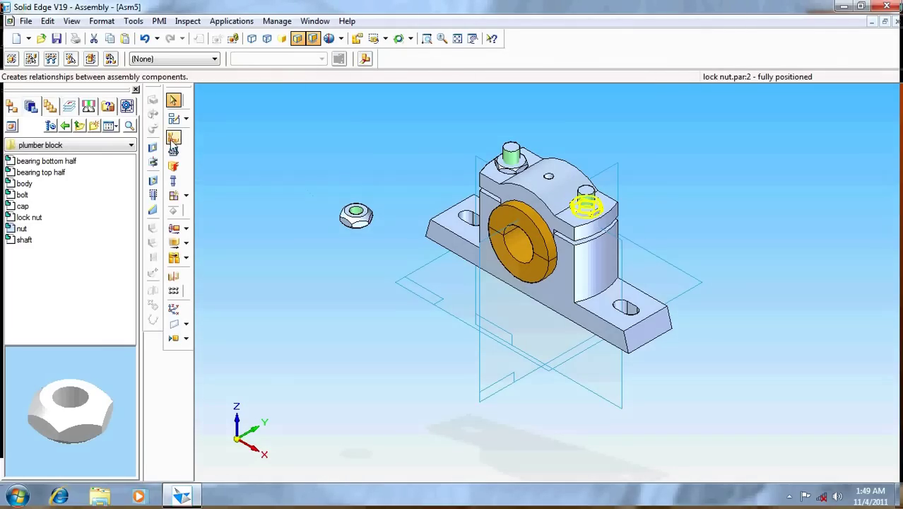
Axially align the hex nut's hole with the left bolt's axis.
{"action": "left_click", "coordinate": [173, 138]}
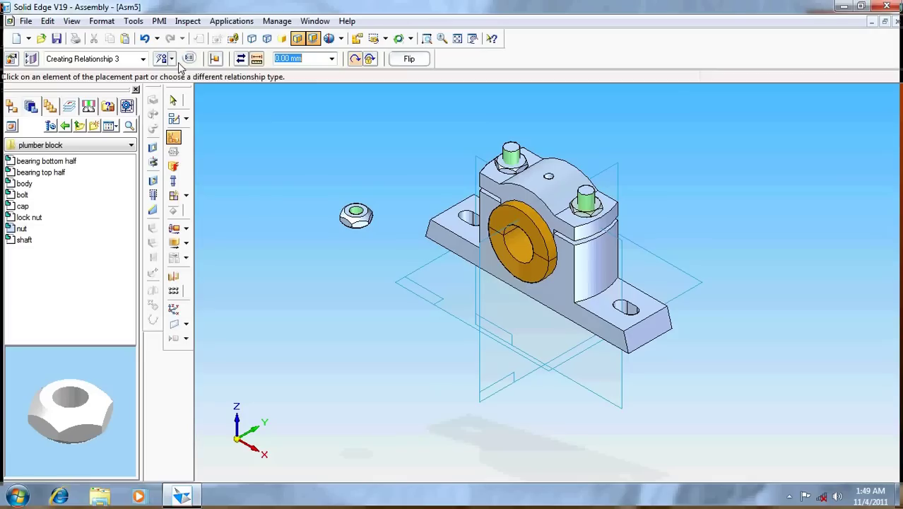
{"action": "left_click", "coordinate": [172, 59]}
{"action": "left_click", "coordinate": [189, 116]}
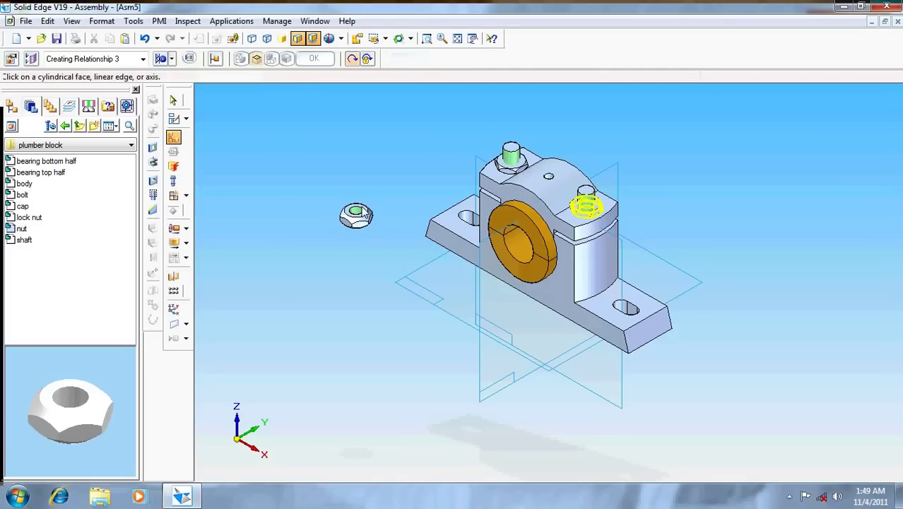
{"action": "left_click", "coordinate": [507, 155]}
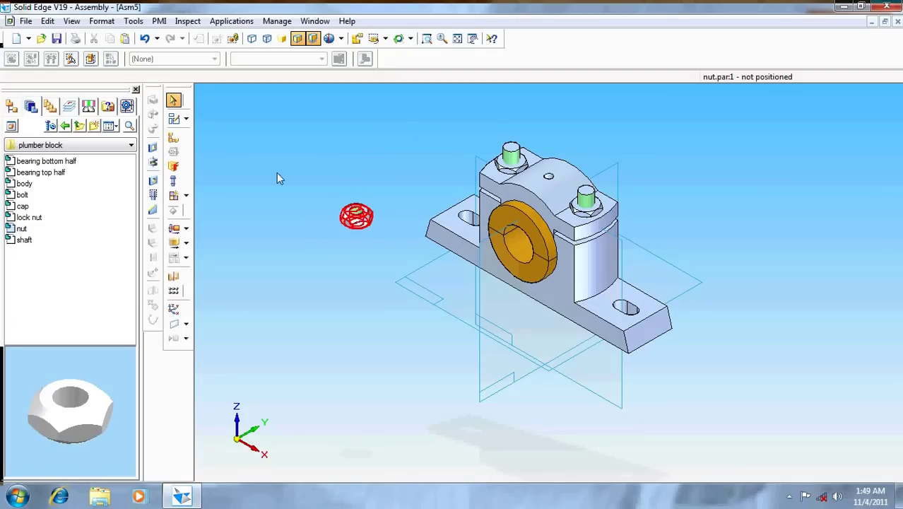
{"action": "left_click", "coordinate": [173, 137]}
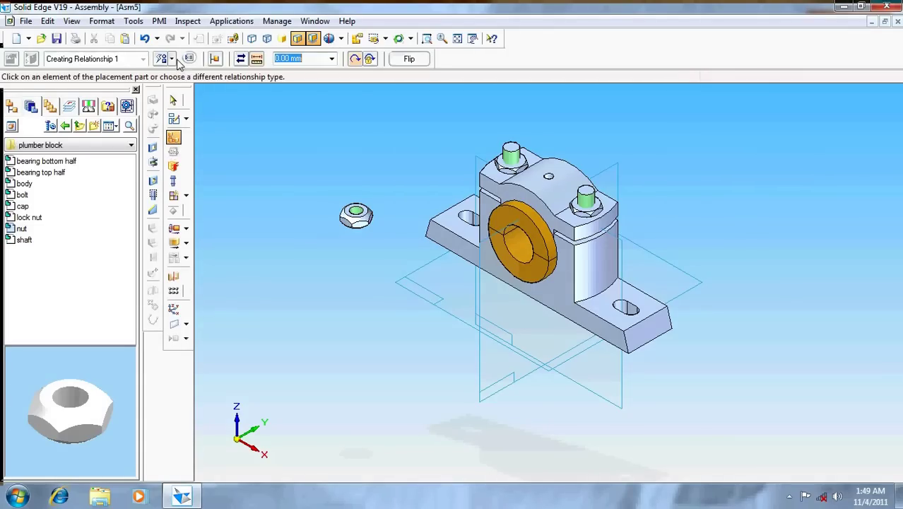
{"action": "left_click", "coordinate": [172, 59]}
{"action": "left_click", "coordinate": [180, 116]}
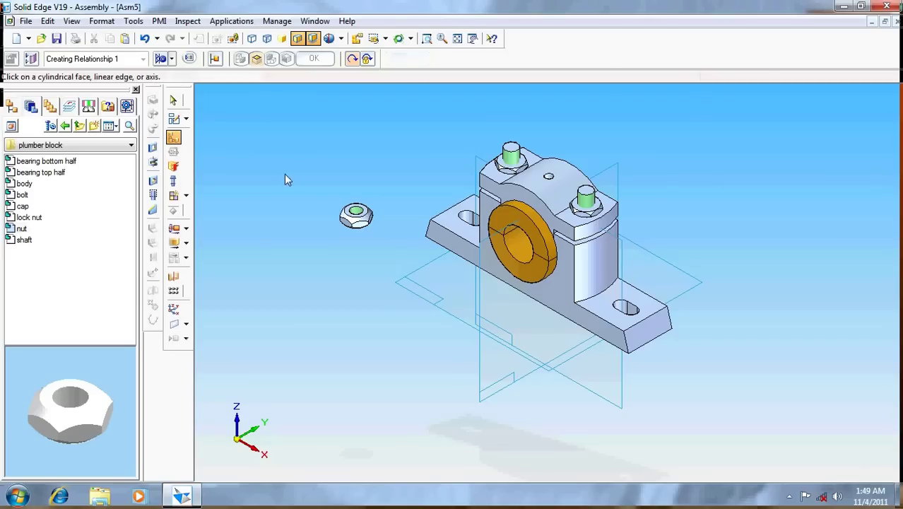
{"action": "left_click", "coordinate": [356, 213]}
{"action": "left_click", "coordinate": [508, 165]}
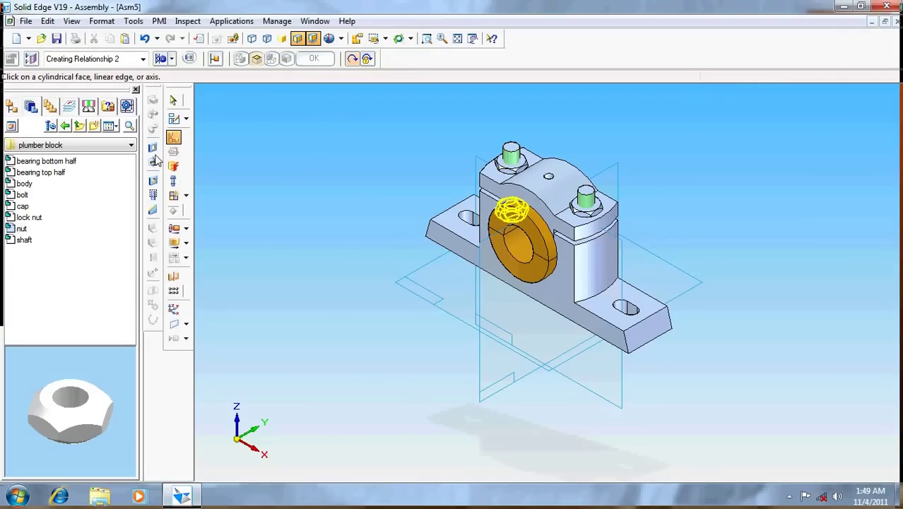
Lift the hex nut above the left bolt with Move Part.
{"action": "left_click", "coordinate": [176, 242]}
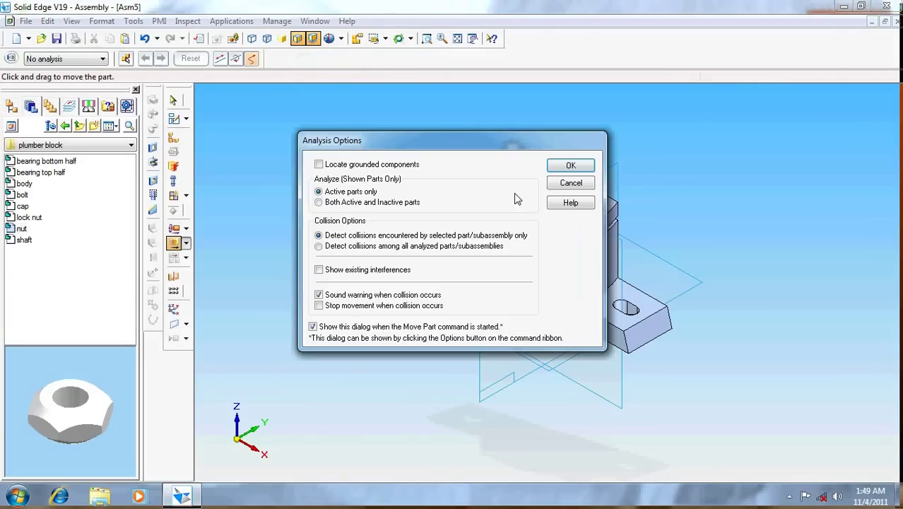
{"action": "left_click", "coordinate": [562, 166]}
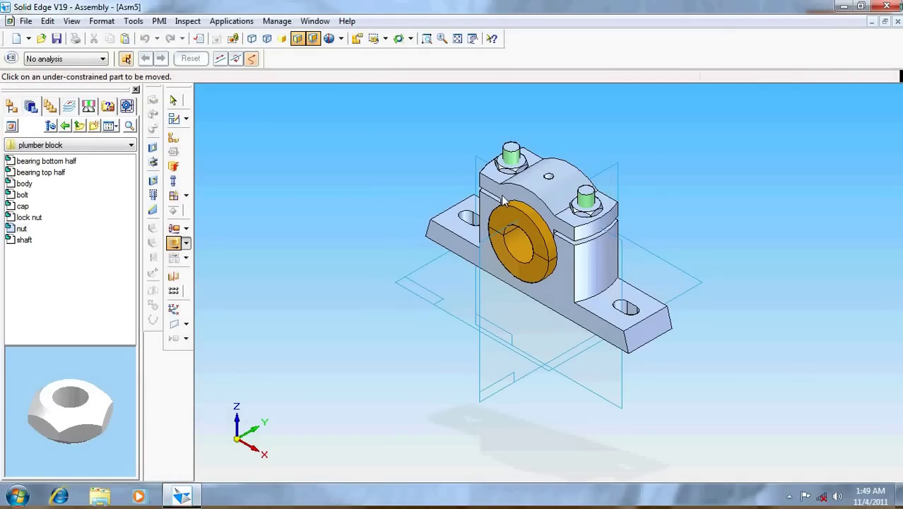
{"action": "left_click", "coordinate": [510, 209]}
{"action": "left_click_drag", "start_coordinate": [510, 209], "coordinate": [511, 118]}
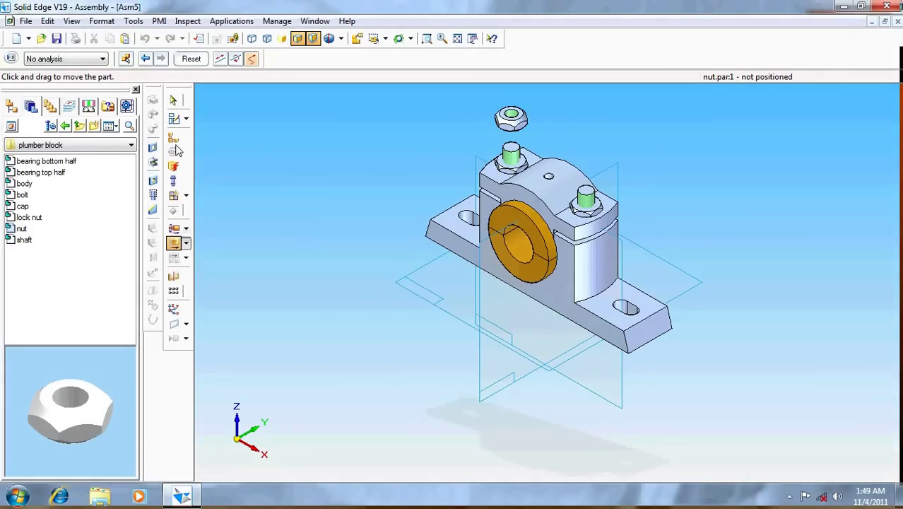
Mate the nut's bottom face onto the lock nut's top at 0.00 mm.
{"action": "left_click", "coordinate": [173, 137]}
{"action": "left_click", "coordinate": [171, 58]}
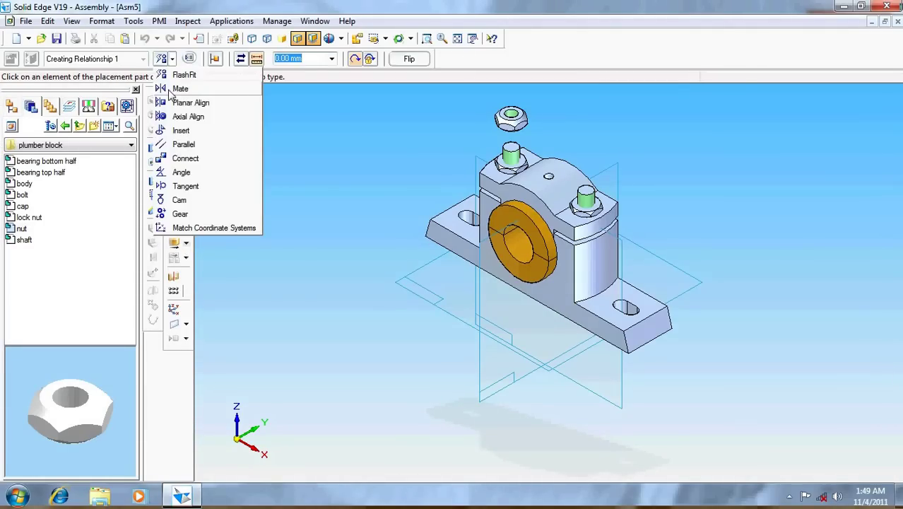
{"action": "left_click", "coordinate": [177, 89]}
{"action": "left_click", "coordinate": [510, 119]}
{"action": "left_click", "coordinate": [511, 161]}
Select nut.par:1's relationship to bolt.par:1 in PathFinder and confirm with OK.
{"action": "left_click", "coordinate": [30, 106]}
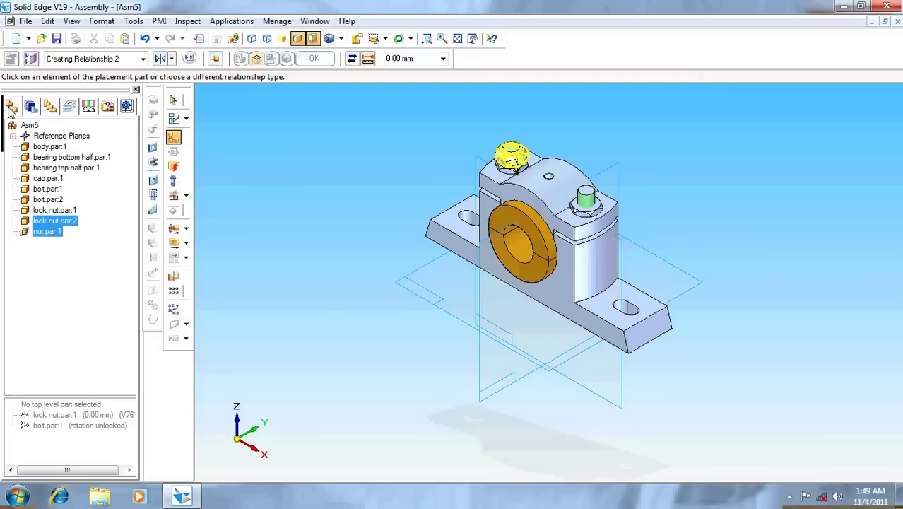
{"action": "left_click", "coordinate": [173, 99]}
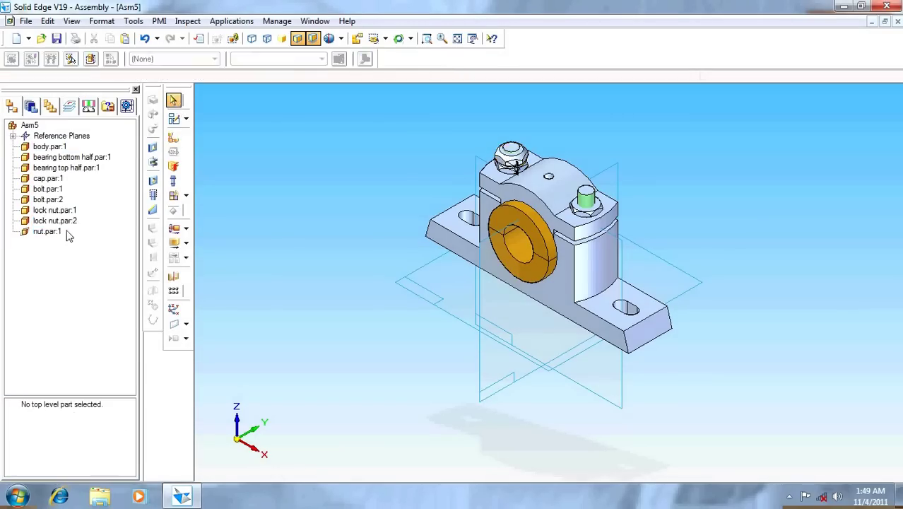
{"action": "left_click", "coordinate": [56, 232]}
{"action": "left_click", "coordinate": [70, 415]}
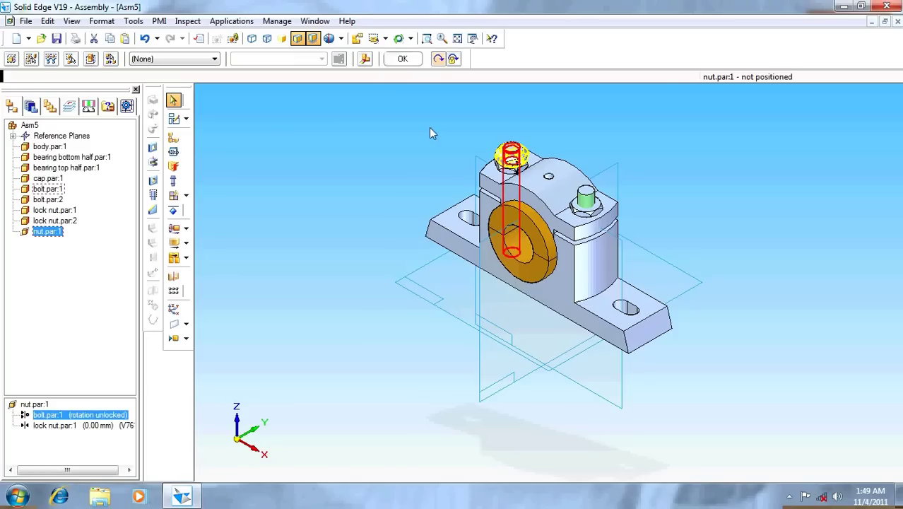
{"action": "left_click", "coordinate": [404, 60]}
{"action": "left_click", "coordinate": [311, 145]}
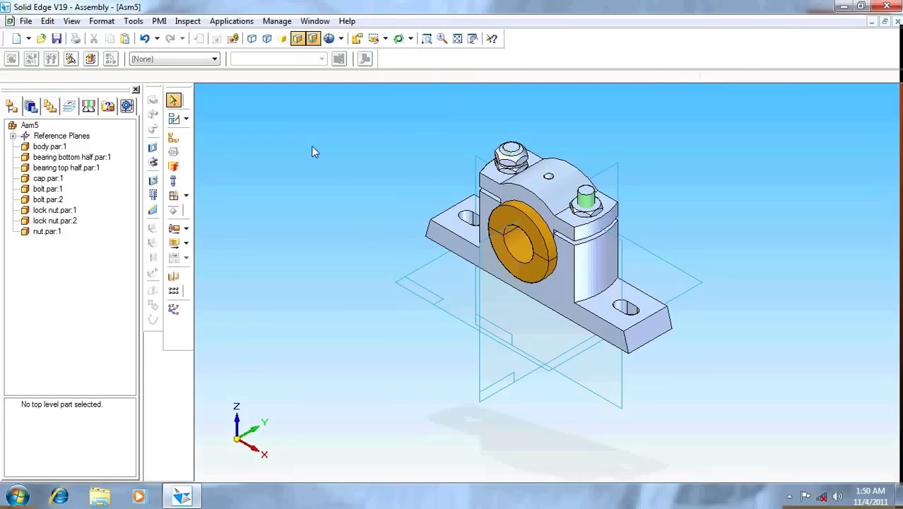
{"action": "left_click", "coordinate": [30, 108]}
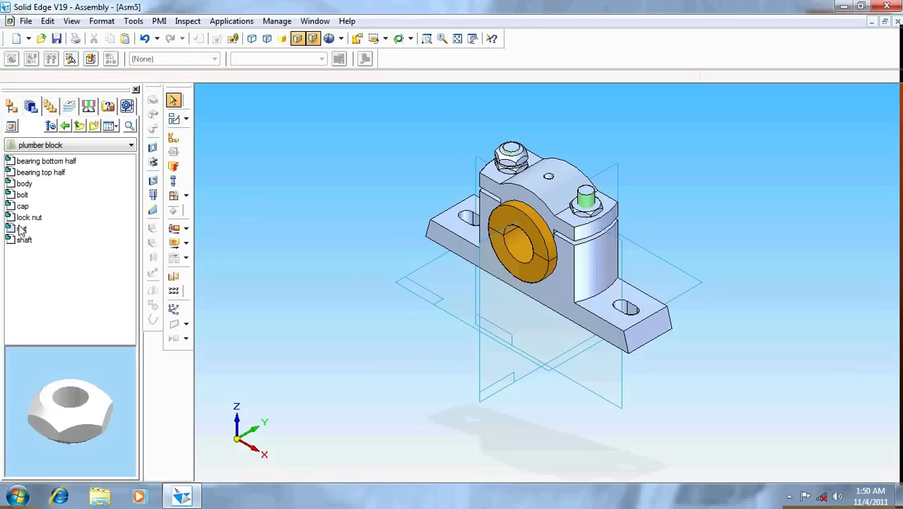
Bring a second nut in and axially align it with bolt.par:2's axis.
{"action": "left_click_drag", "start_coordinate": [21, 229], "coordinate": [288, 222]}
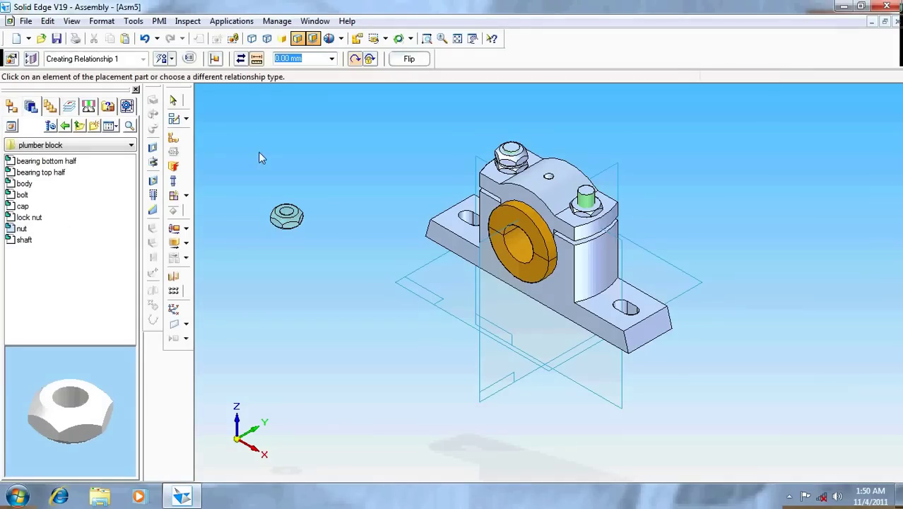
{"action": "left_click", "coordinate": [173, 136]}
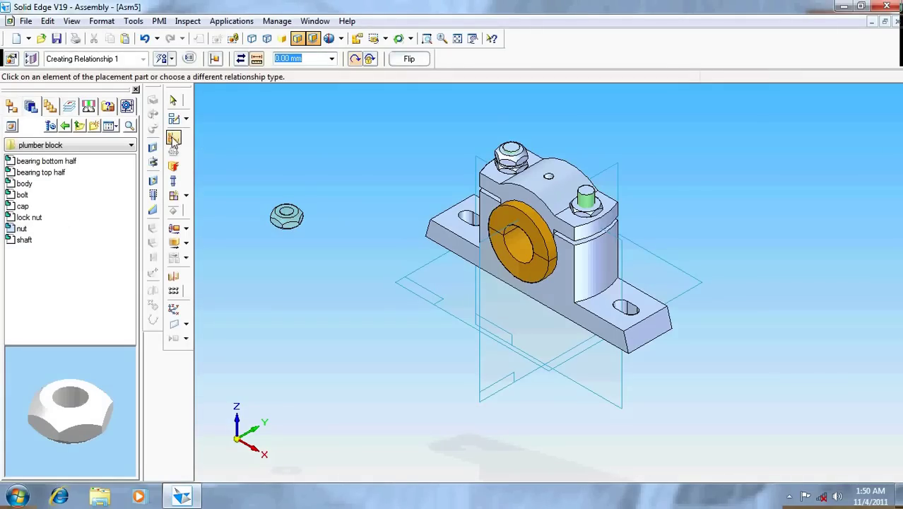
{"action": "left_click", "coordinate": [172, 61]}
{"action": "left_click", "coordinate": [187, 171]}
{"action": "left_click", "coordinate": [286, 218]}
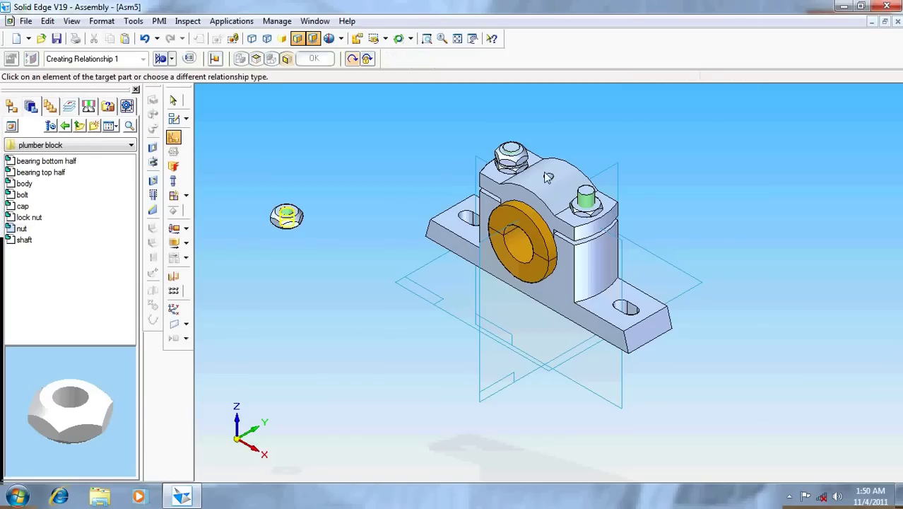
{"action": "left_click", "coordinate": [585, 199]}
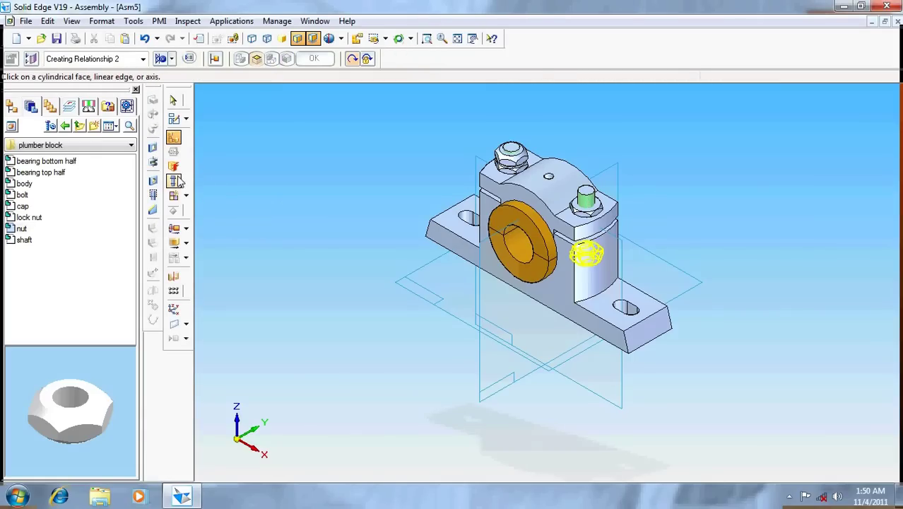
Lift the second nut above the cap with Move Part.
{"action": "left_click", "coordinate": [174, 243]}
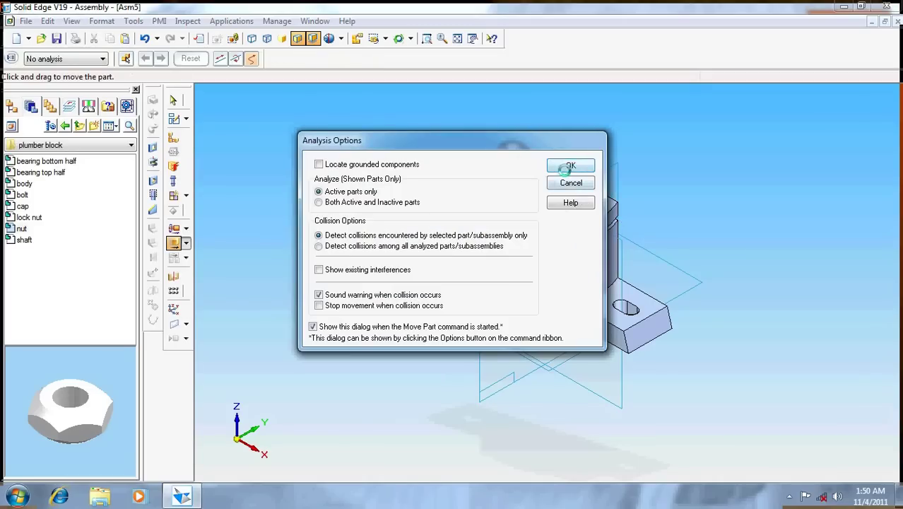
{"action": "left_click", "coordinate": [569, 166]}
{"action": "left_click", "coordinate": [586, 256]}
{"action": "left_click_drag", "start_coordinate": [586, 256], "coordinate": [587, 130]}
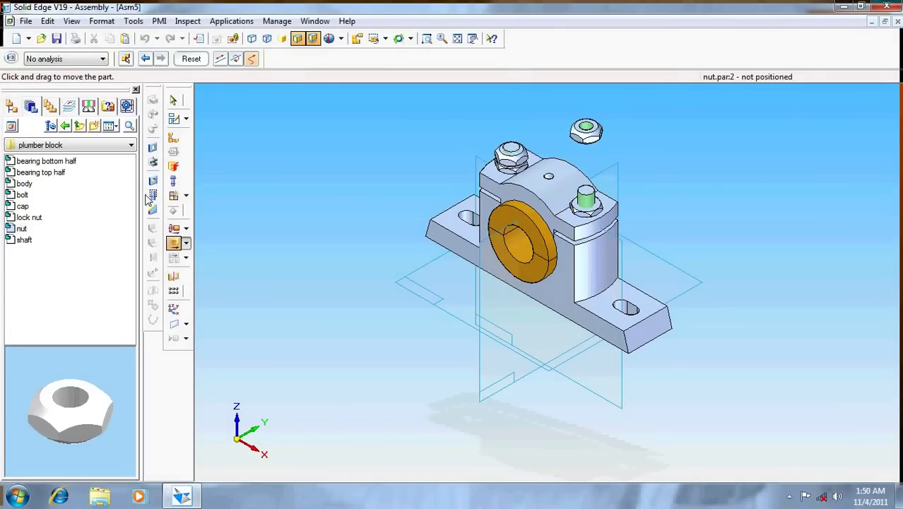
Seat the nut's face onto the right-hand lock nut at 0.00 mm.
{"action": "left_click", "coordinate": [173, 103]}
{"action": "left_click", "coordinate": [172, 59]}
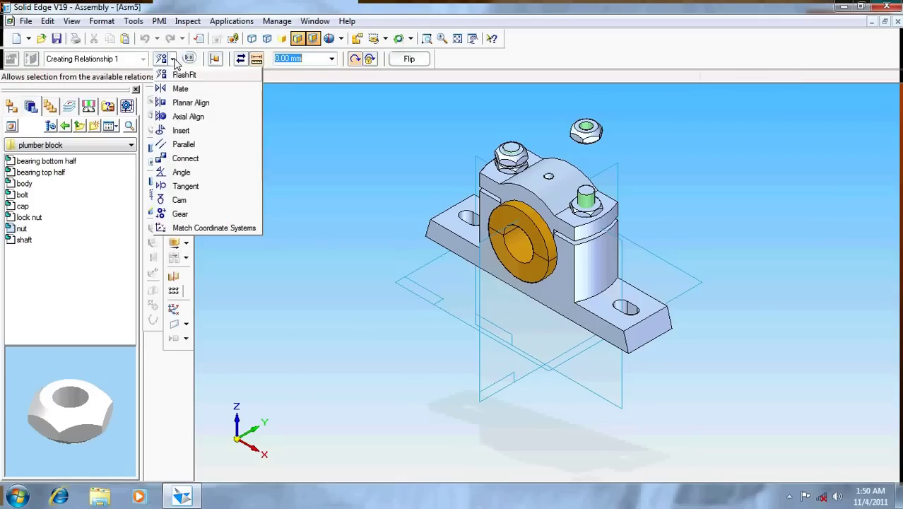
{"action": "left_click", "coordinate": [252, 116]}
{"action": "left_click", "coordinate": [585, 129]}
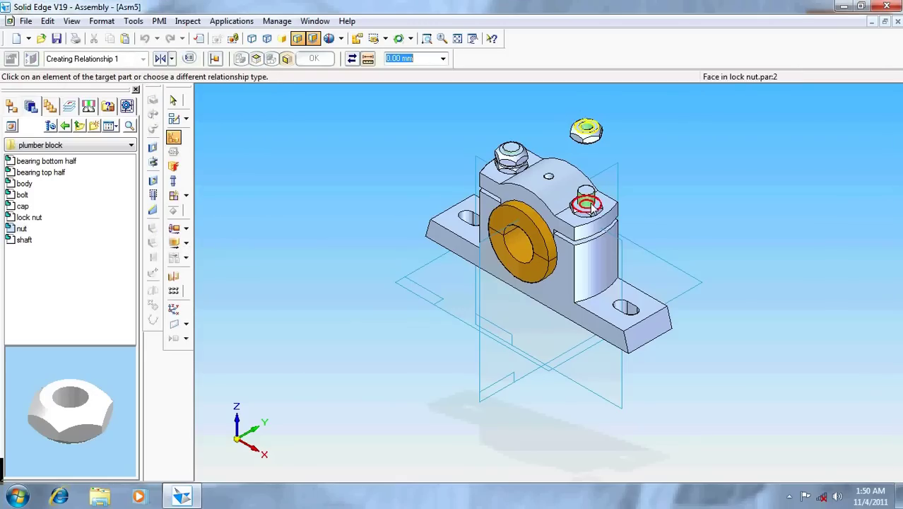
{"action": "left_click", "coordinate": [590, 202]}
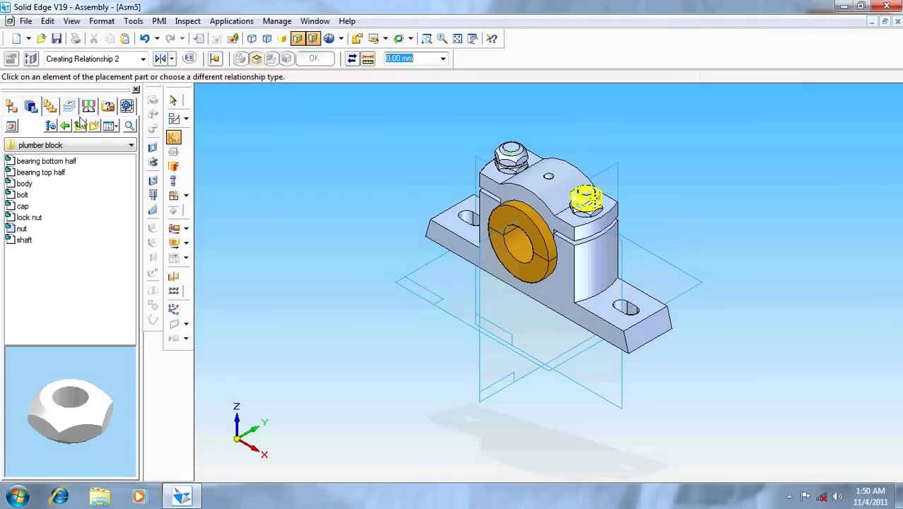
Select the second nut's relationship to bolt.par:2 in PathFinder and confirm with OK.
{"action": "left_click", "coordinate": [48, 108]}
{"action": "left_click", "coordinate": [172, 100]}
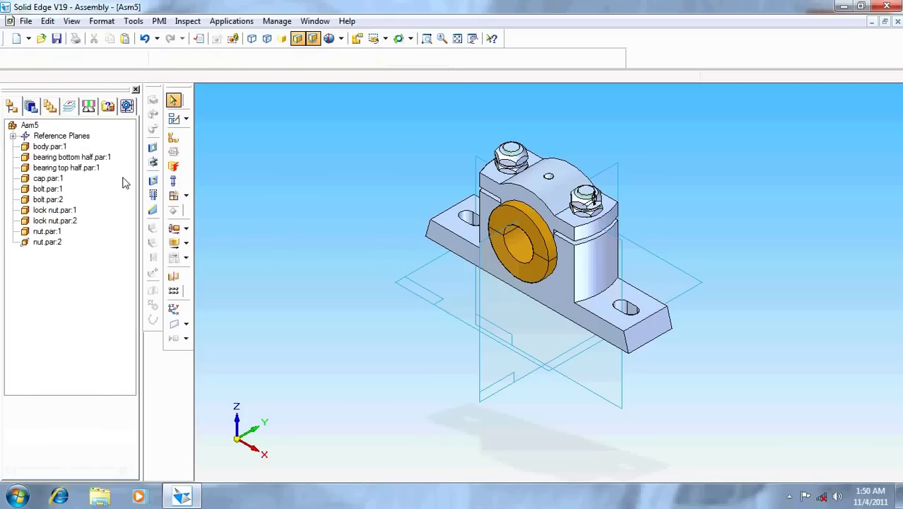
{"action": "left_click", "coordinate": [47, 241]}
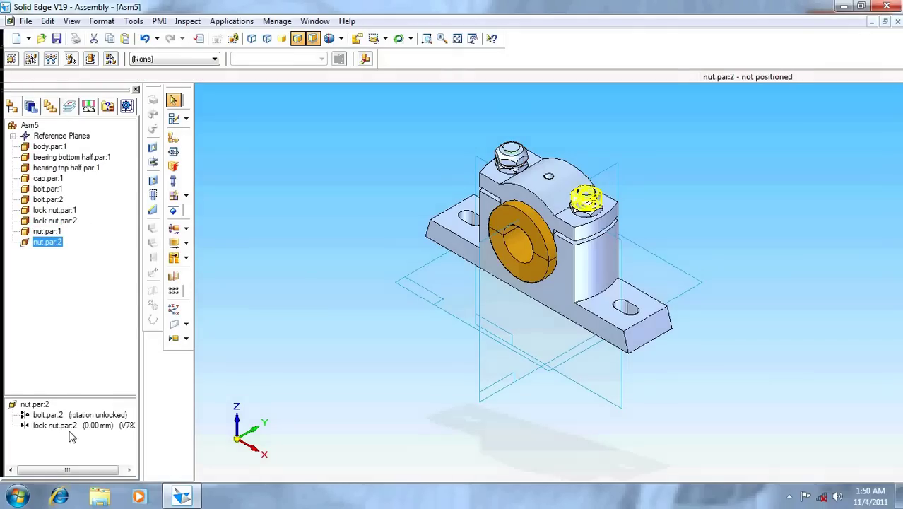
{"action": "left_click", "coordinate": [85, 414]}
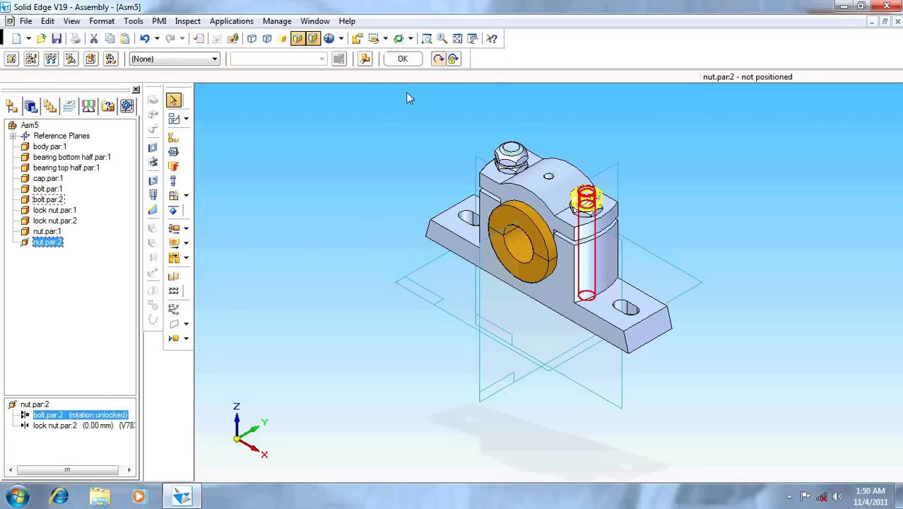
{"action": "left_click", "coordinate": [402, 58]}
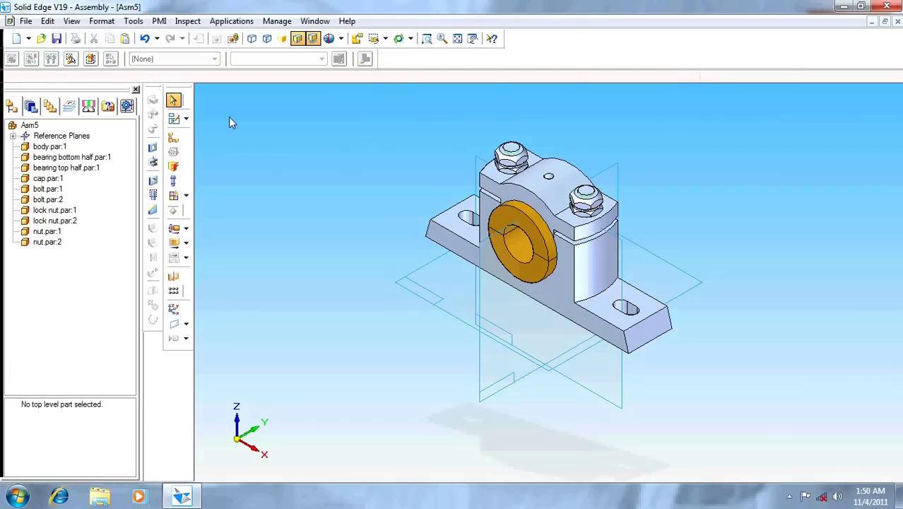
Bring the shaft from the Parts Library and axially align it with the bearing bore.
{"action": "left_click", "coordinate": [30, 106]}
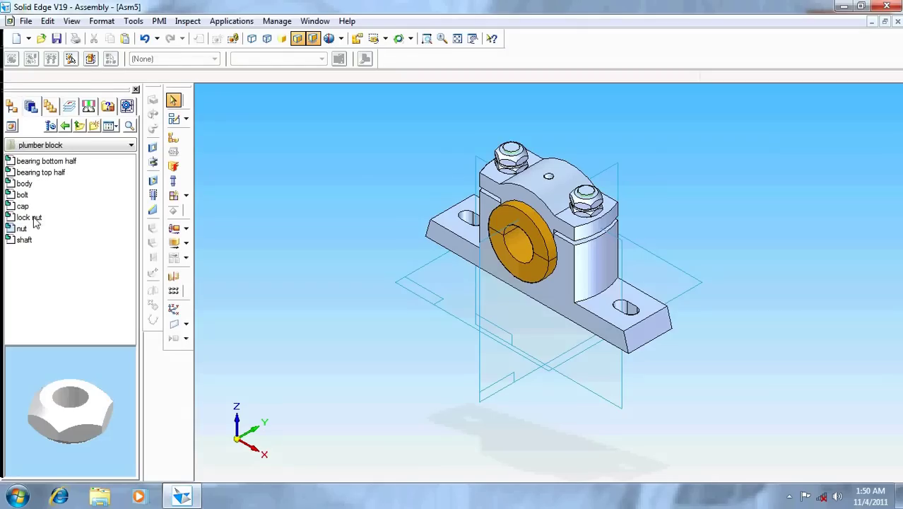
{"action": "left_click_drag", "start_coordinate": [23, 240], "coordinate": [263, 213]}
{"action": "left_click", "coordinate": [173, 136]}
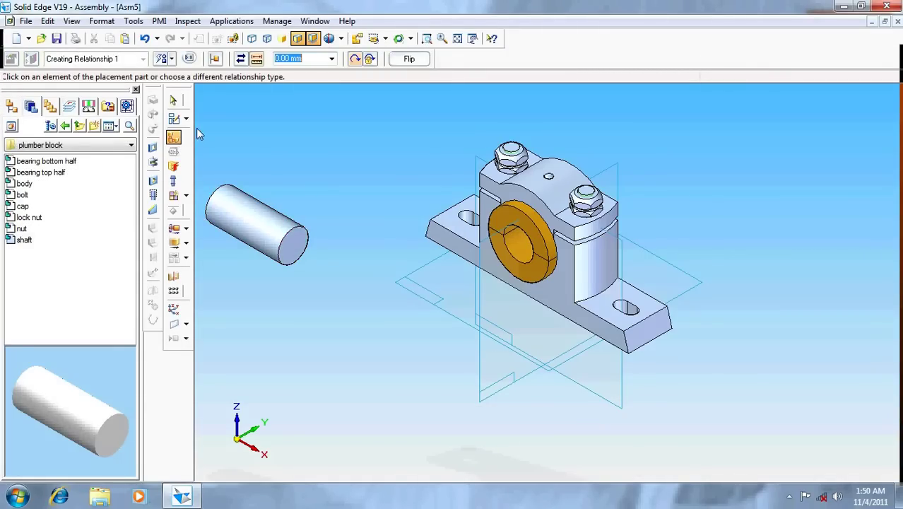
{"action": "left_click", "coordinate": [172, 60]}
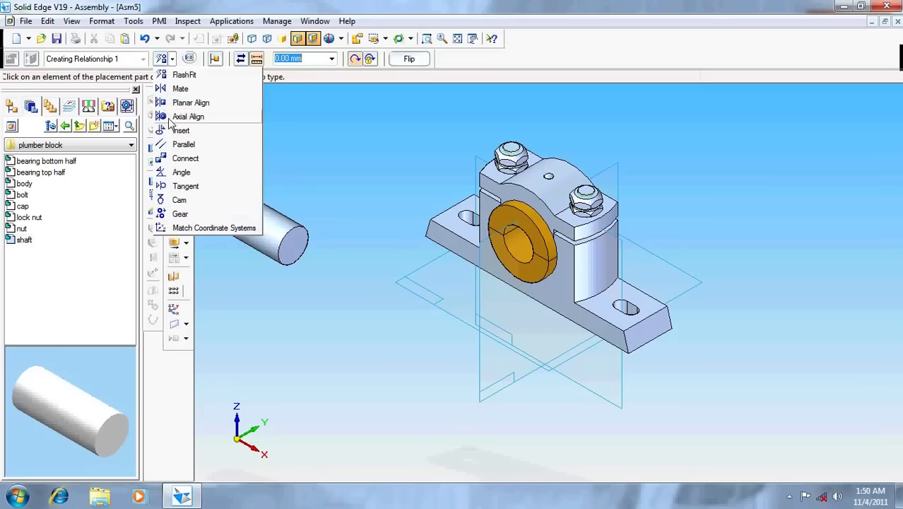
{"action": "left_click", "coordinate": [188, 116]}
{"action": "left_click", "coordinate": [275, 224]}
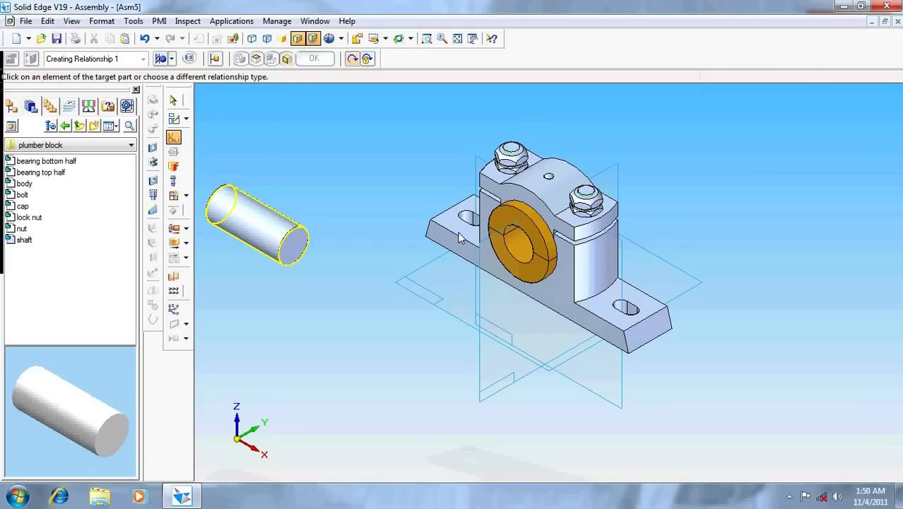
{"action": "left_click", "coordinate": [524, 236]}
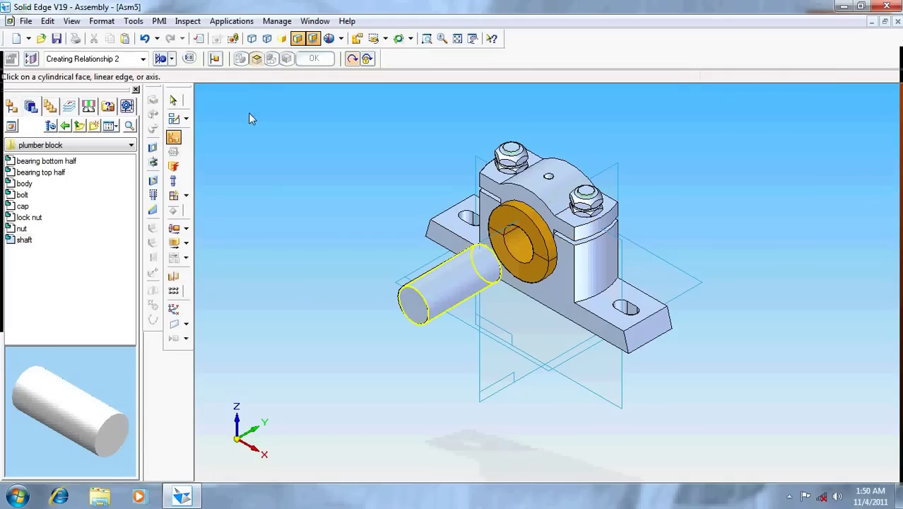
Slide the shaft into the bearing bore with Move Part and rotate the view.
{"action": "left_click", "coordinate": [174, 243]}
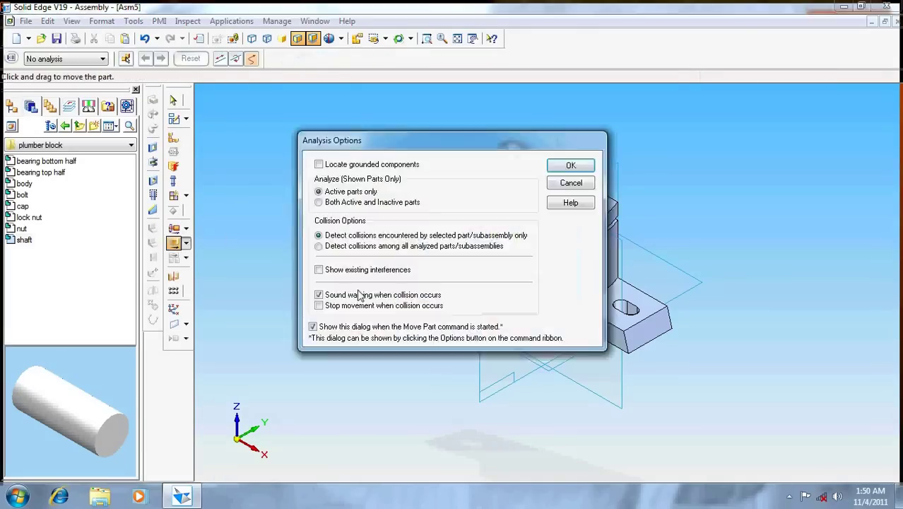
{"action": "left_click", "coordinate": [569, 166]}
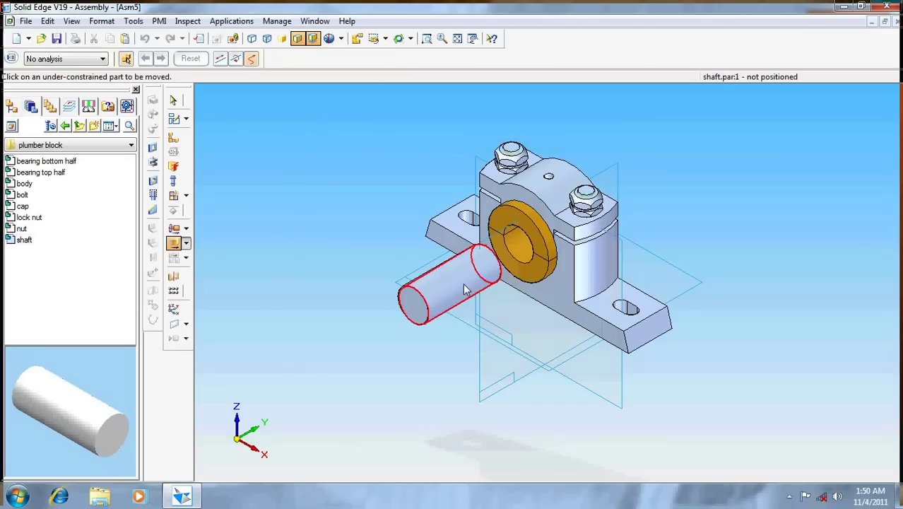
{"action": "left_click_drag", "start_coordinate": [499, 270], "coordinate": [565, 235]}
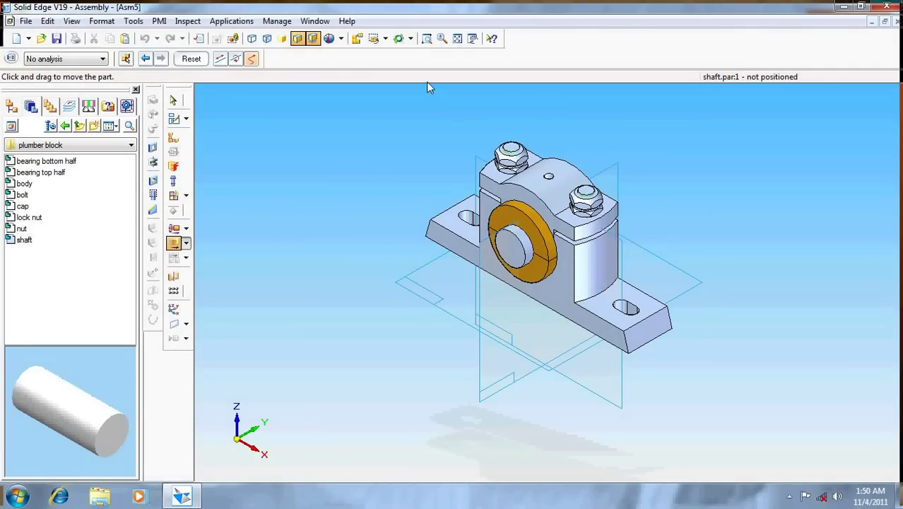
{"action": "left_click", "coordinate": [398, 38]}
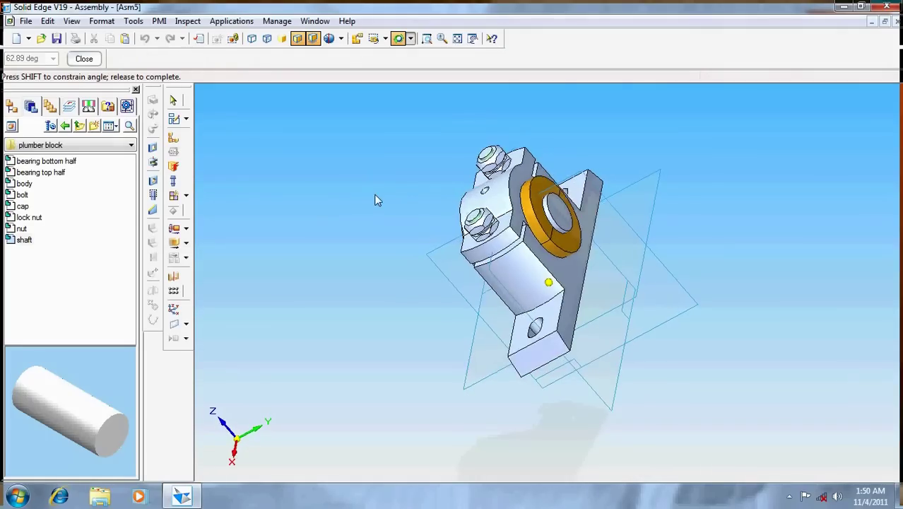